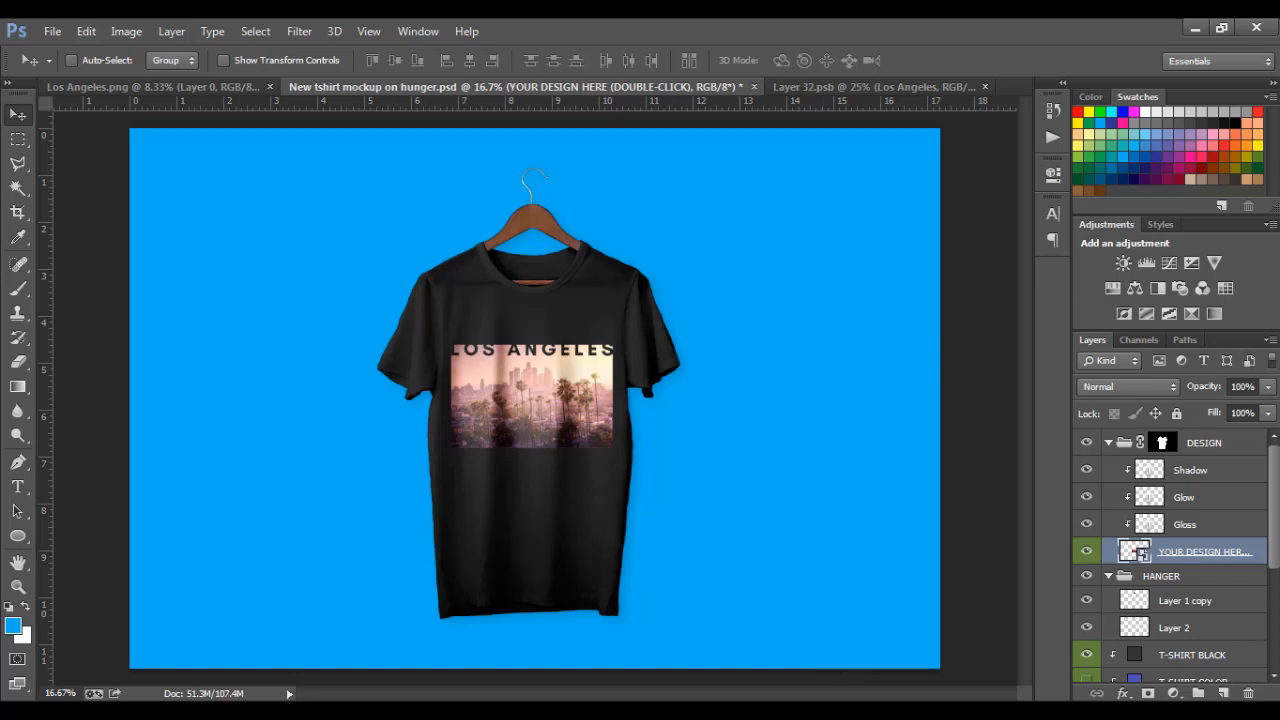
Hide the T-SHIRT BLACK layer in the T-shirt mockup.
left_click(1086, 655)
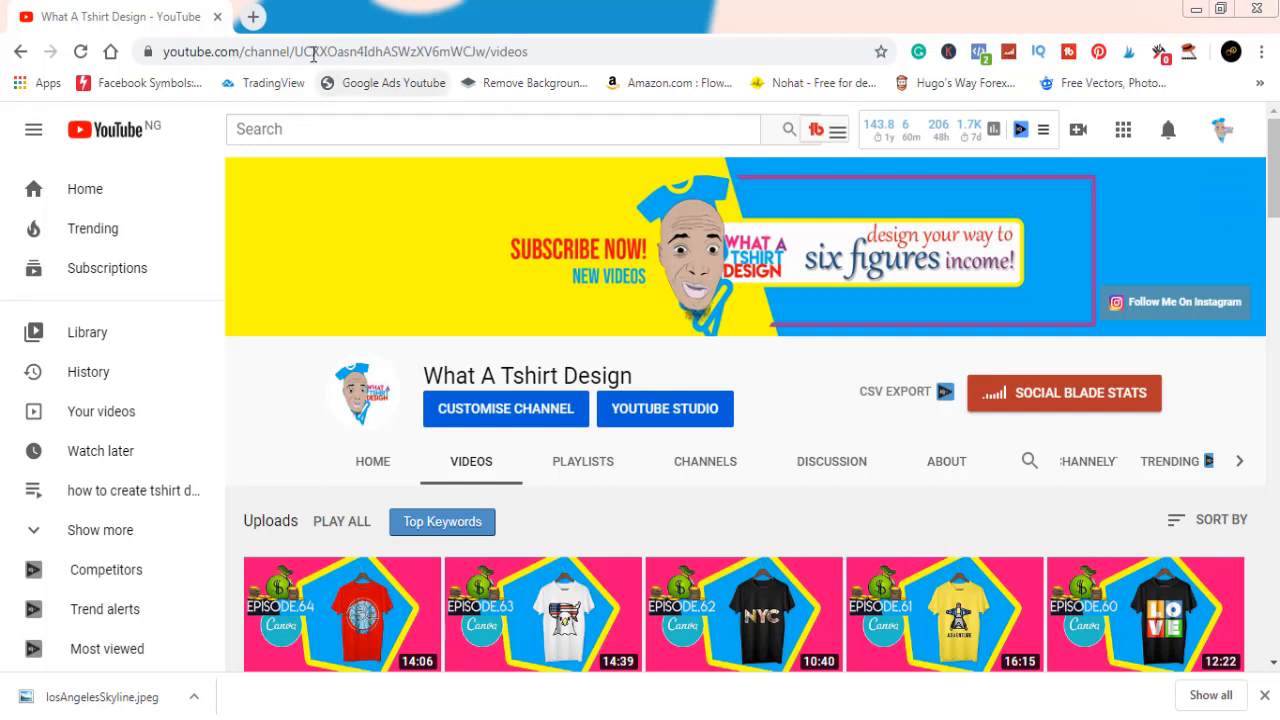
Open Canva in a new browser tab and create a custom design of 4500 × 5400 px.
left_click(255, 18)
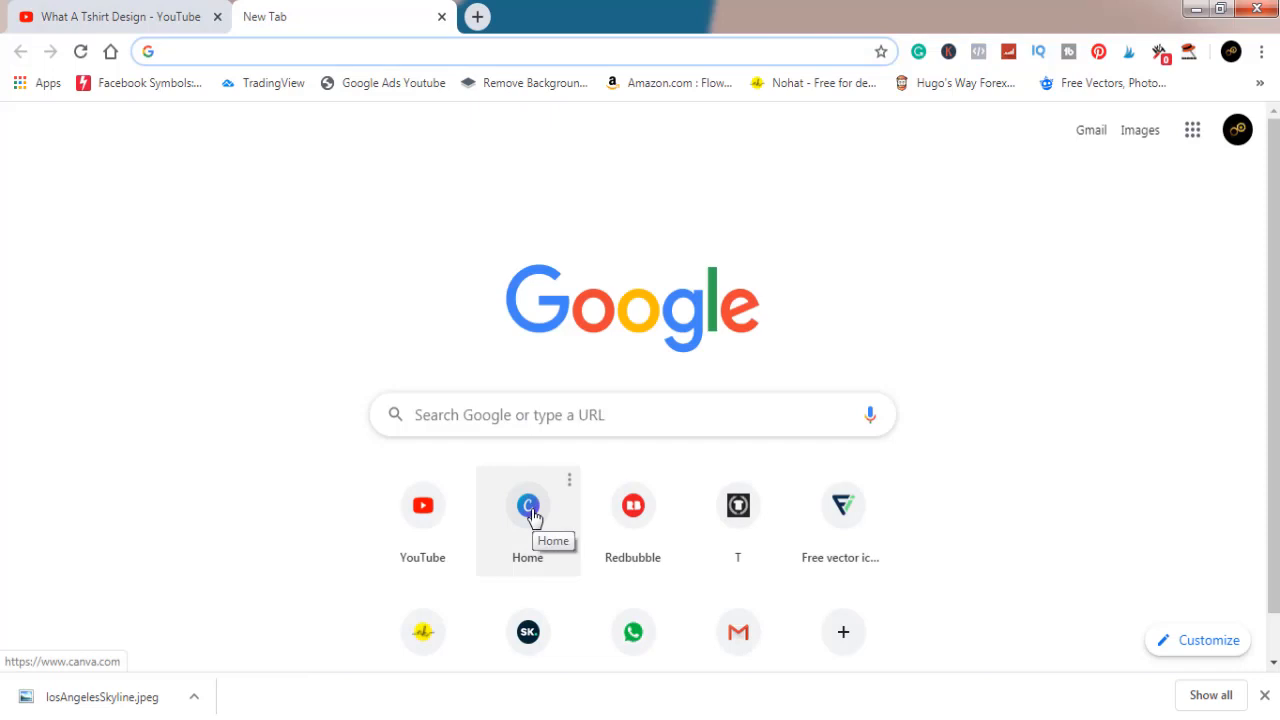
left_click(529, 508)
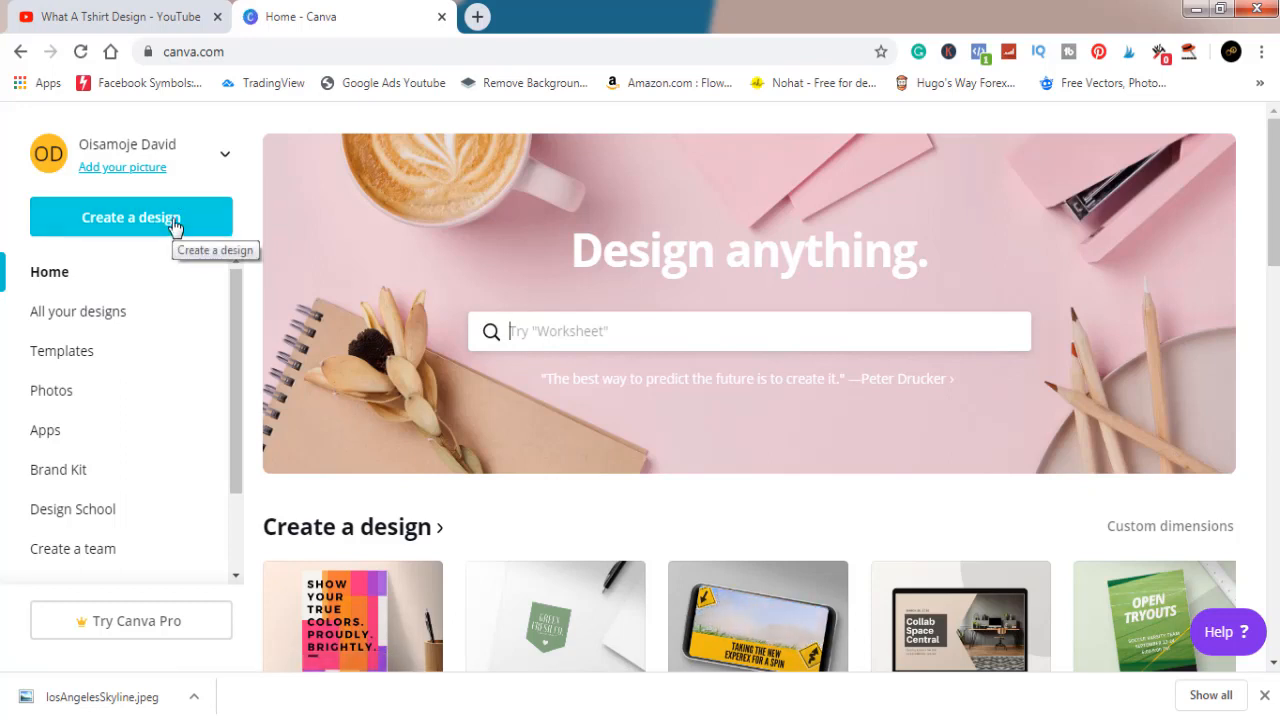
left_click(174, 222)
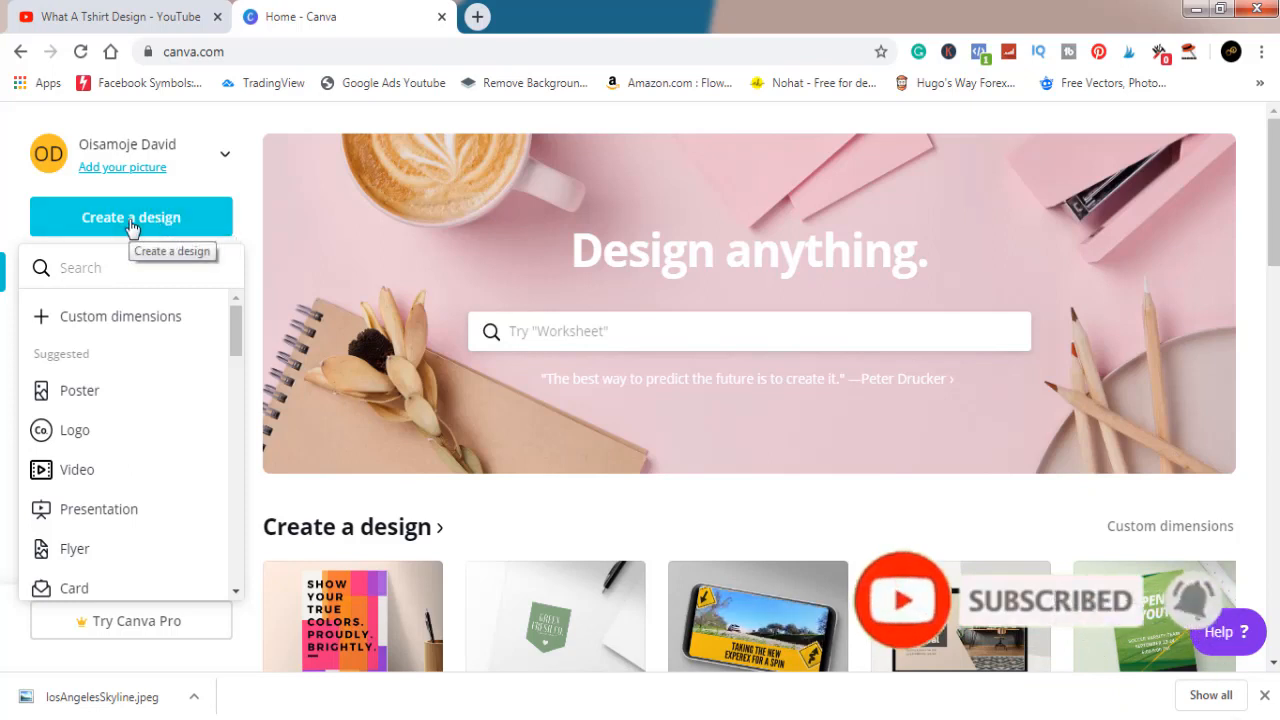
left_click(145, 318)
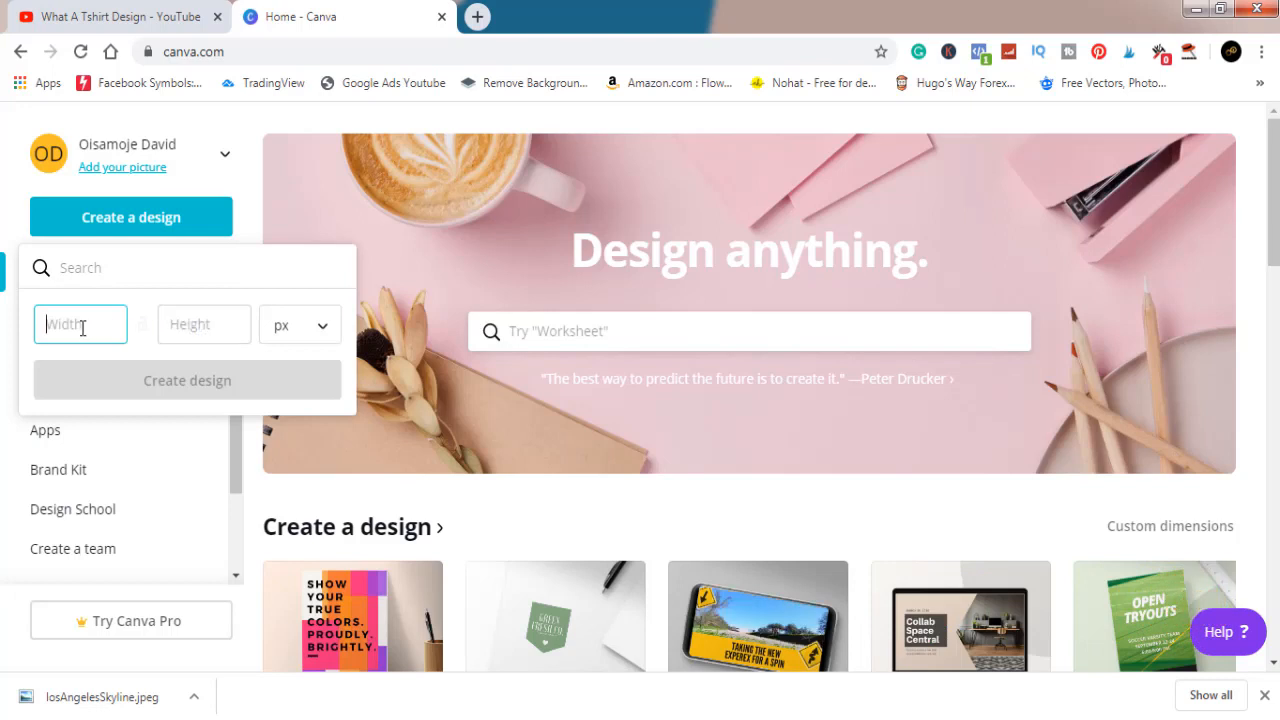
type("4500")
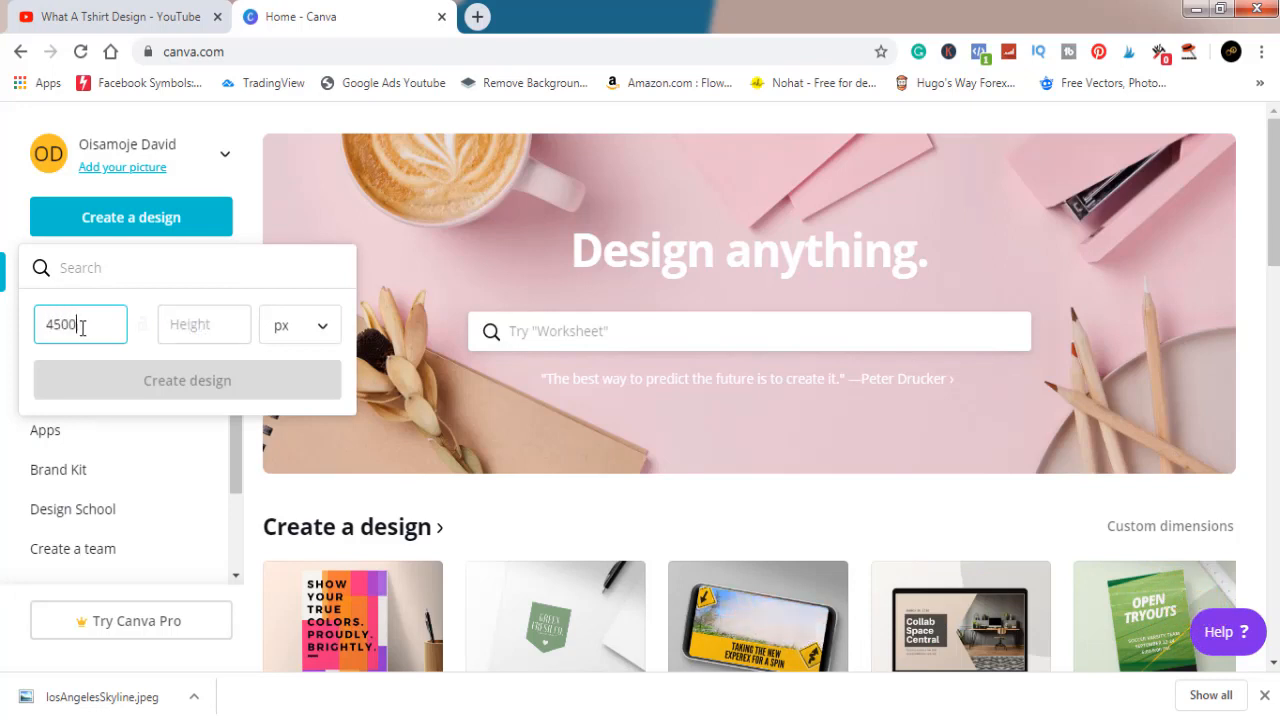
left_click(183, 329)
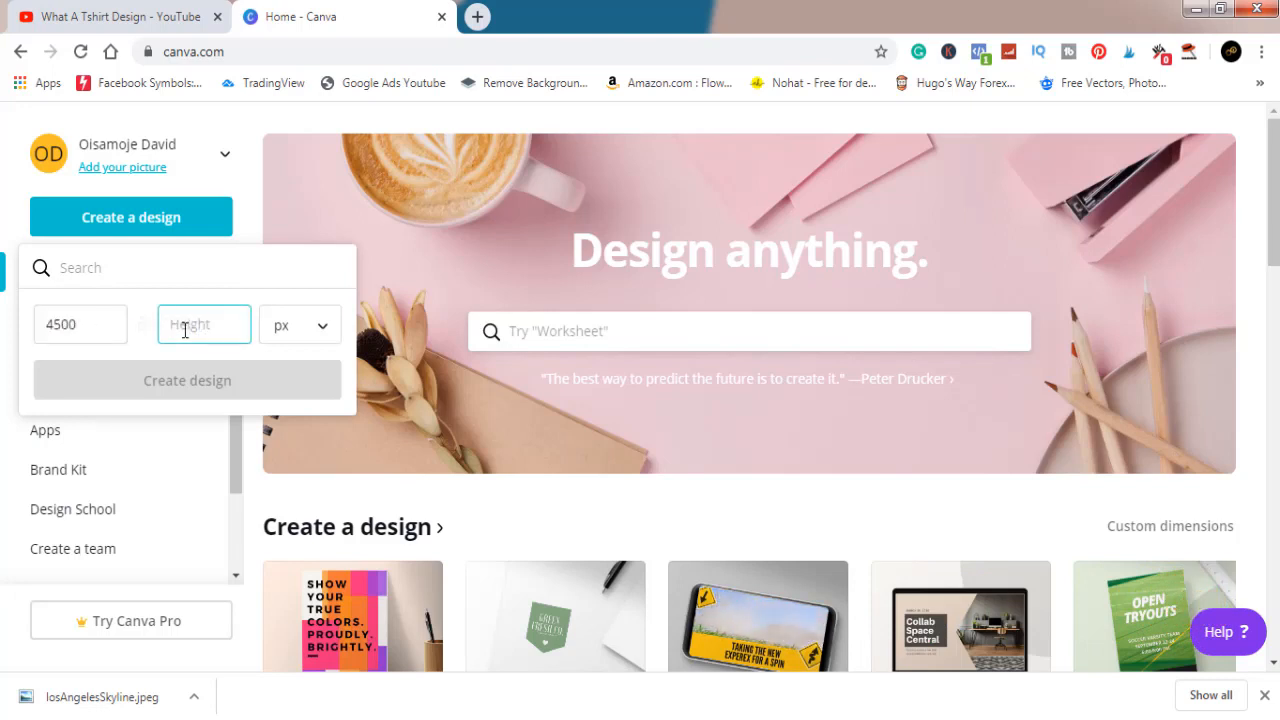
type("5400")
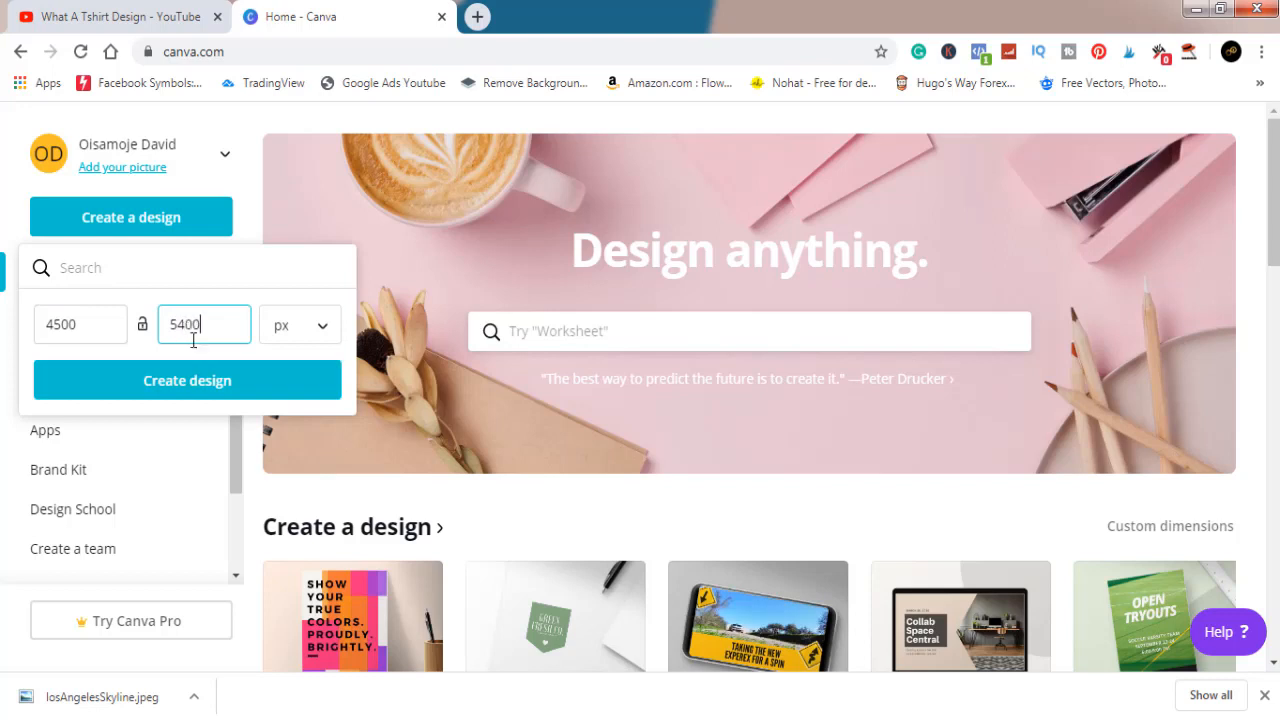
left_click(197, 390)
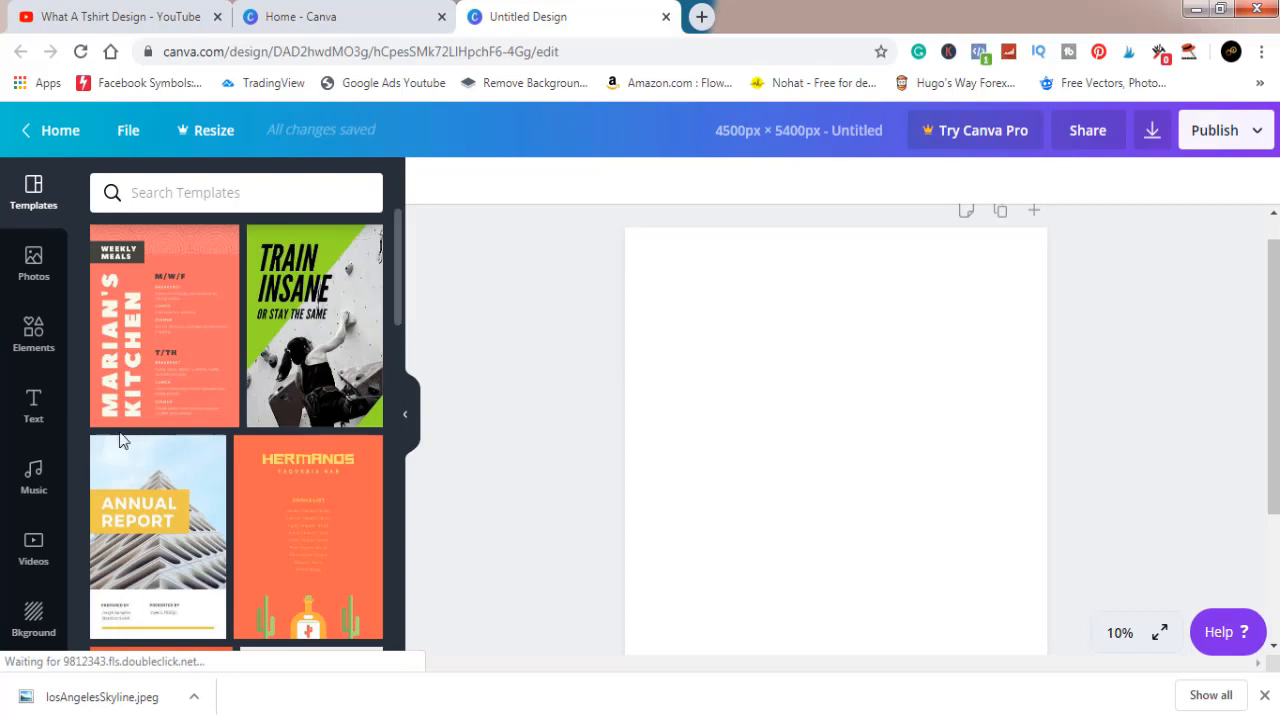
Upload the losAngelesSkyline image from the Downloads folder to the design's uploads.
scroll(17, 406, "down", 2)
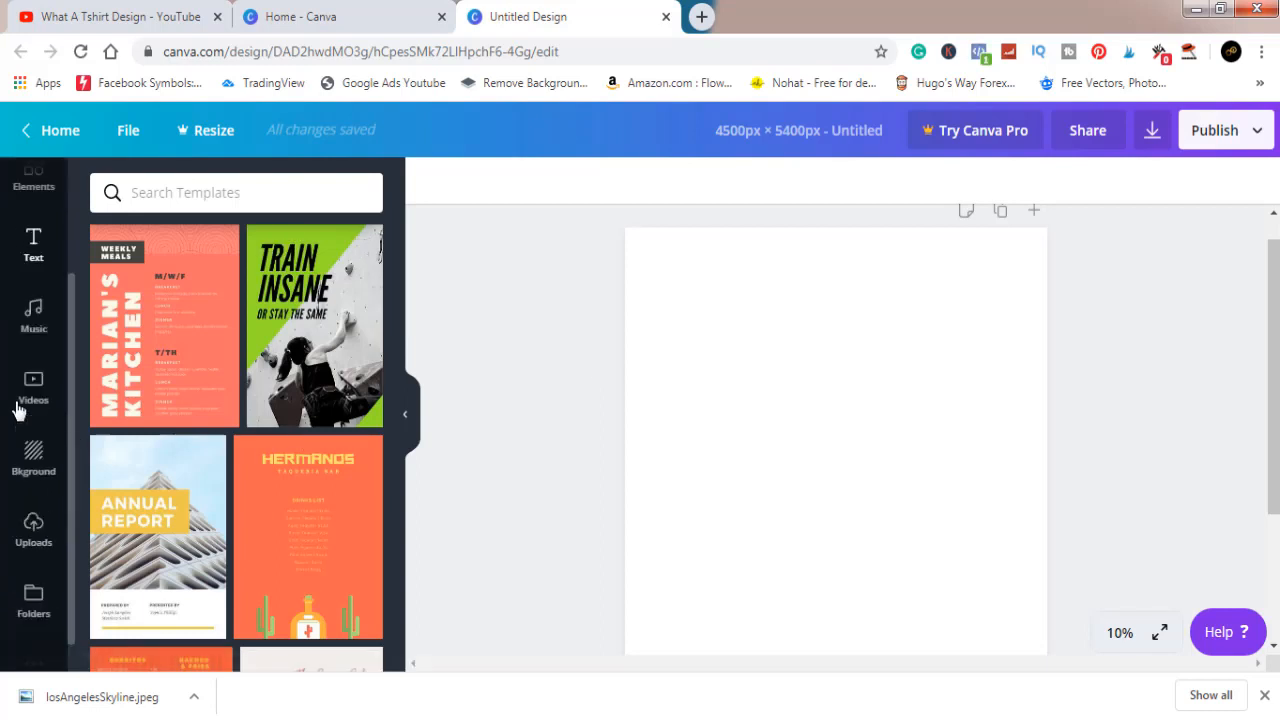
left_click(37, 512)
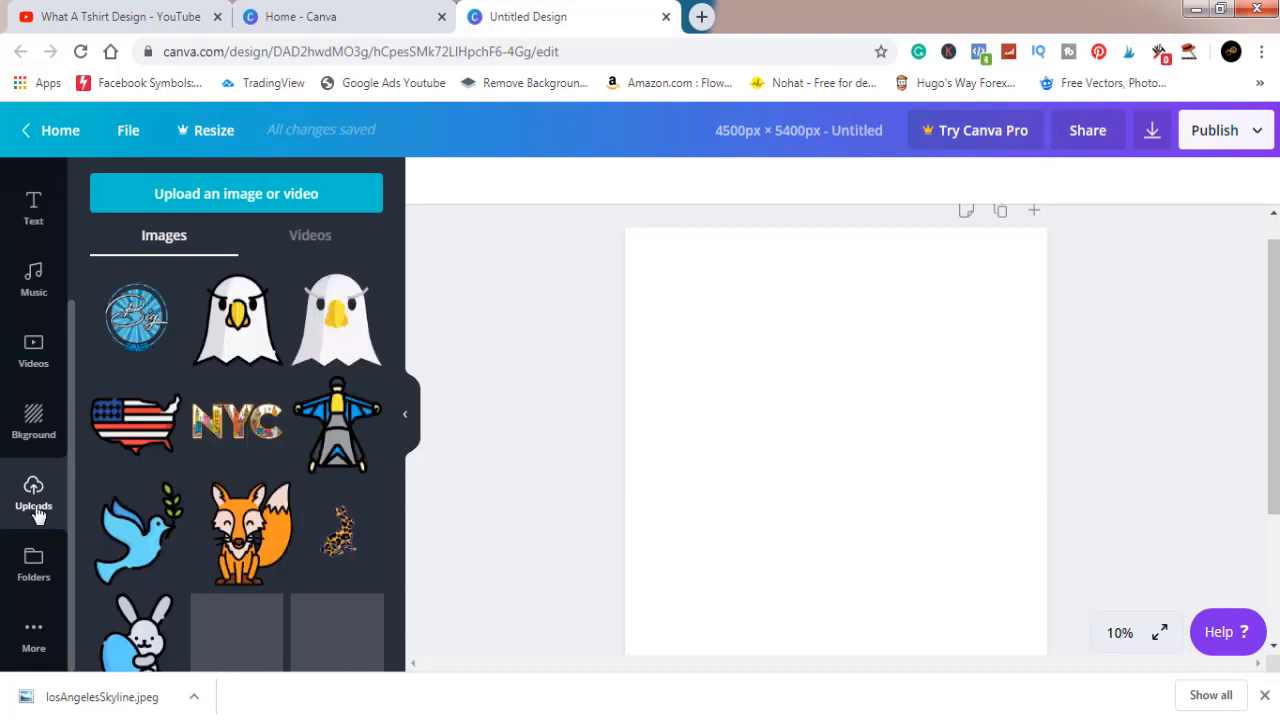
left_click(200, 200)
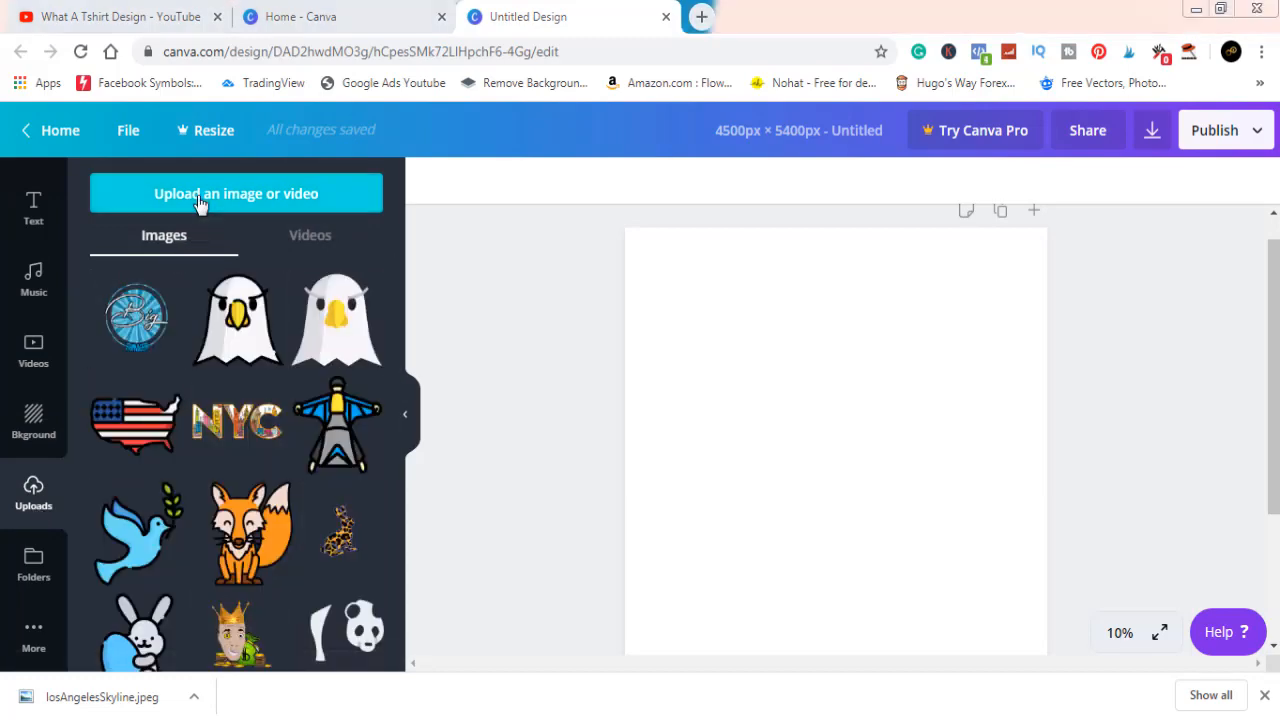
left_click(90, 180)
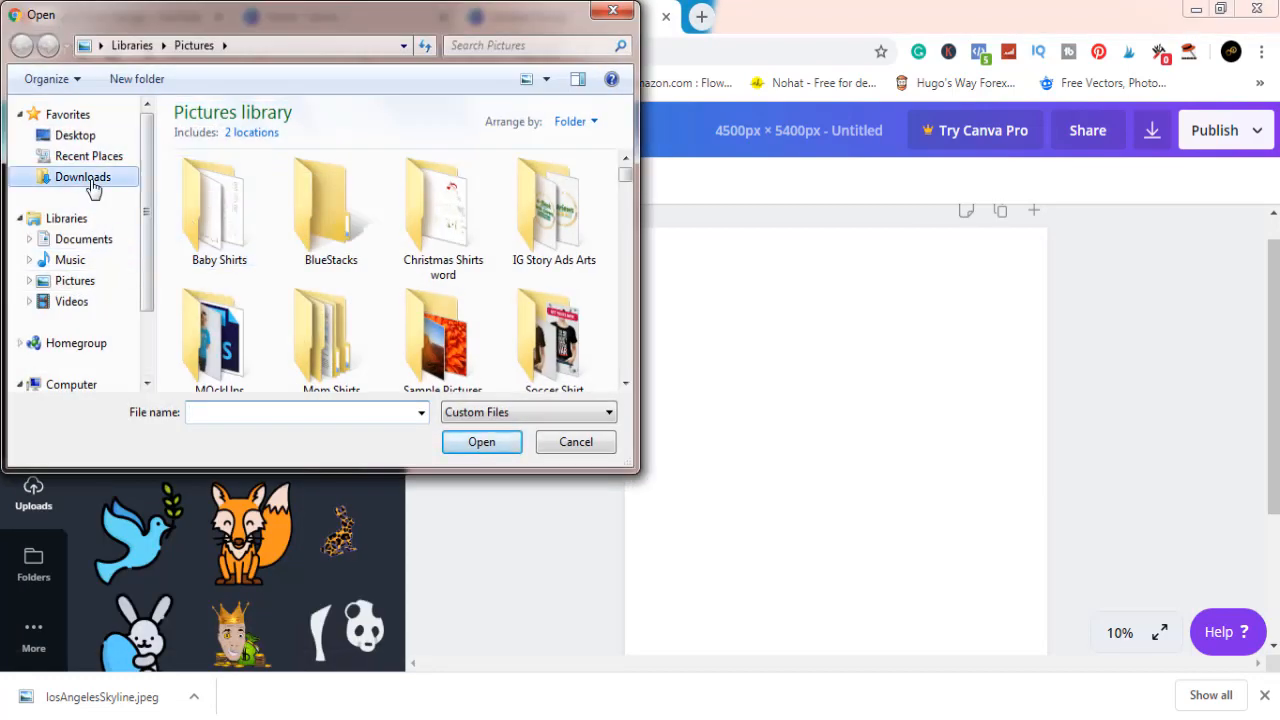
left_click(338, 311)
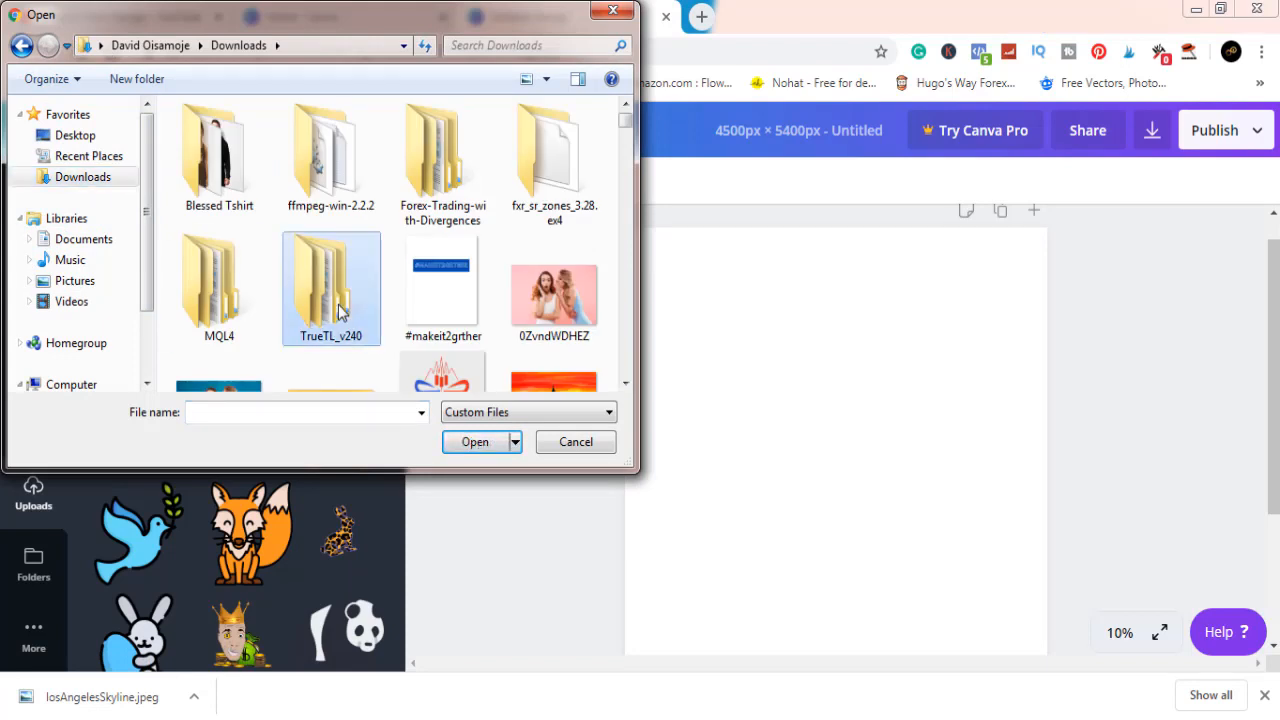
key("l")
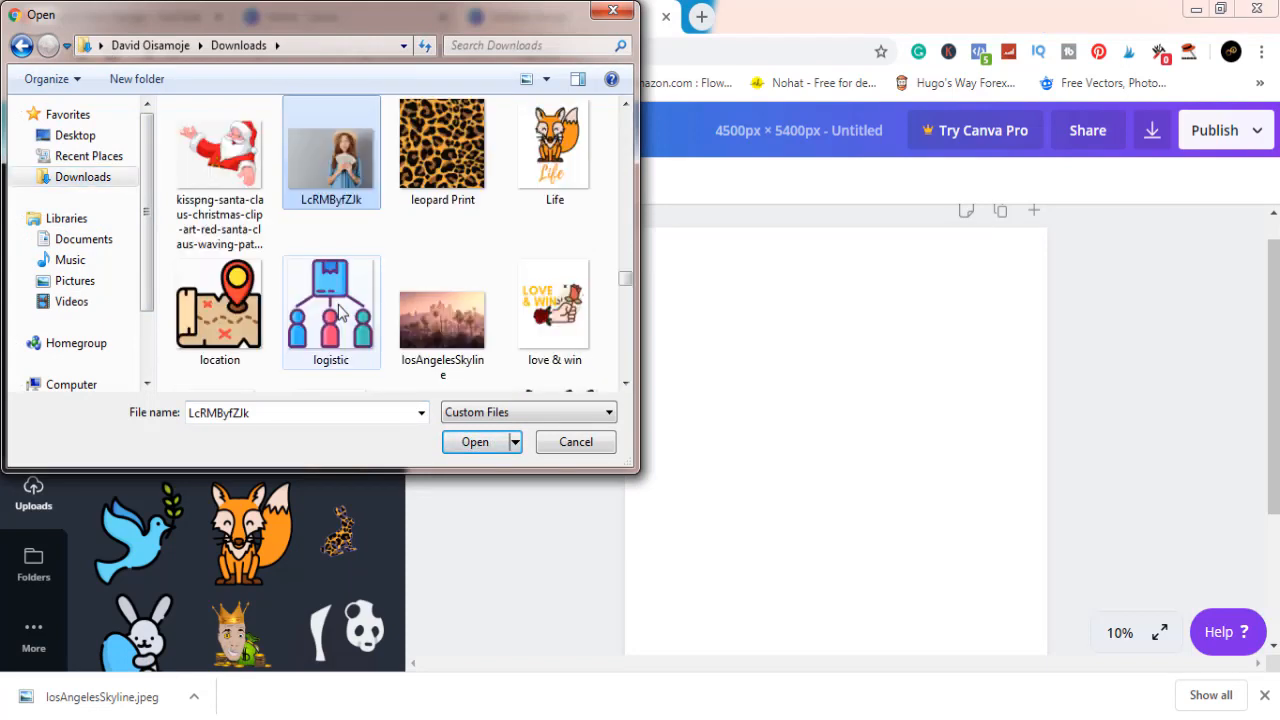
left_click(431, 306)
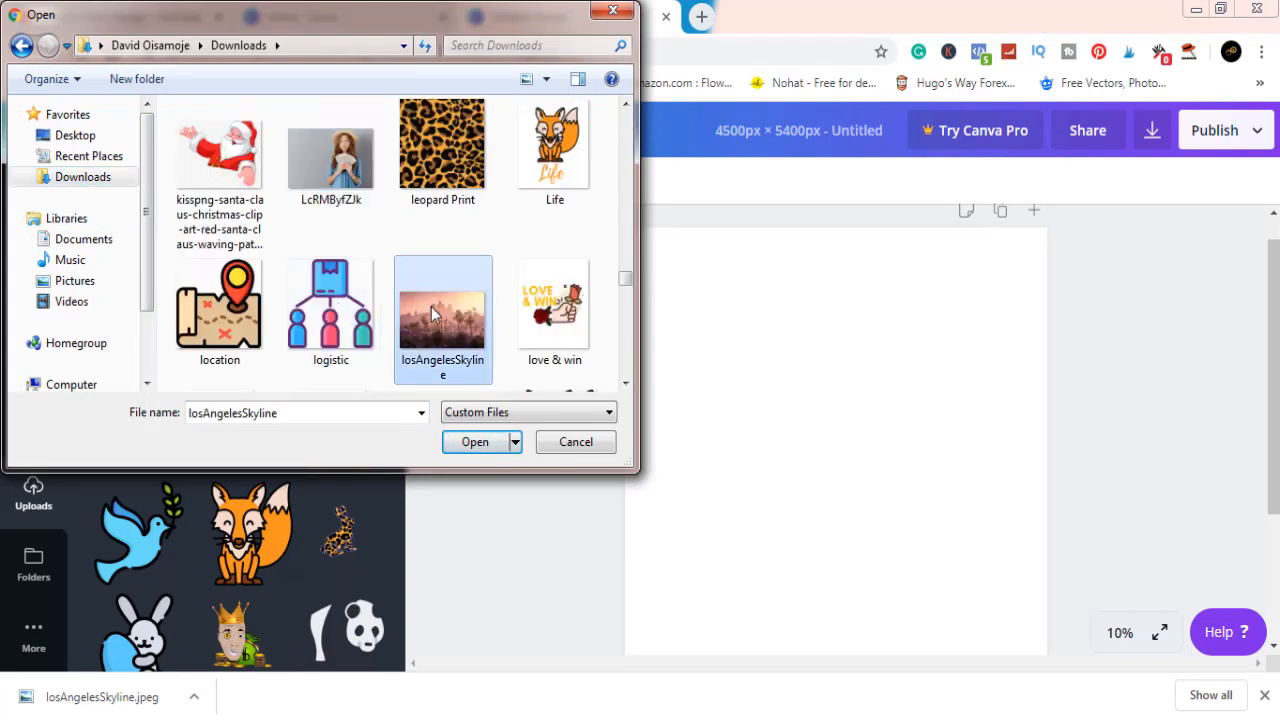
left_click(458, 447)
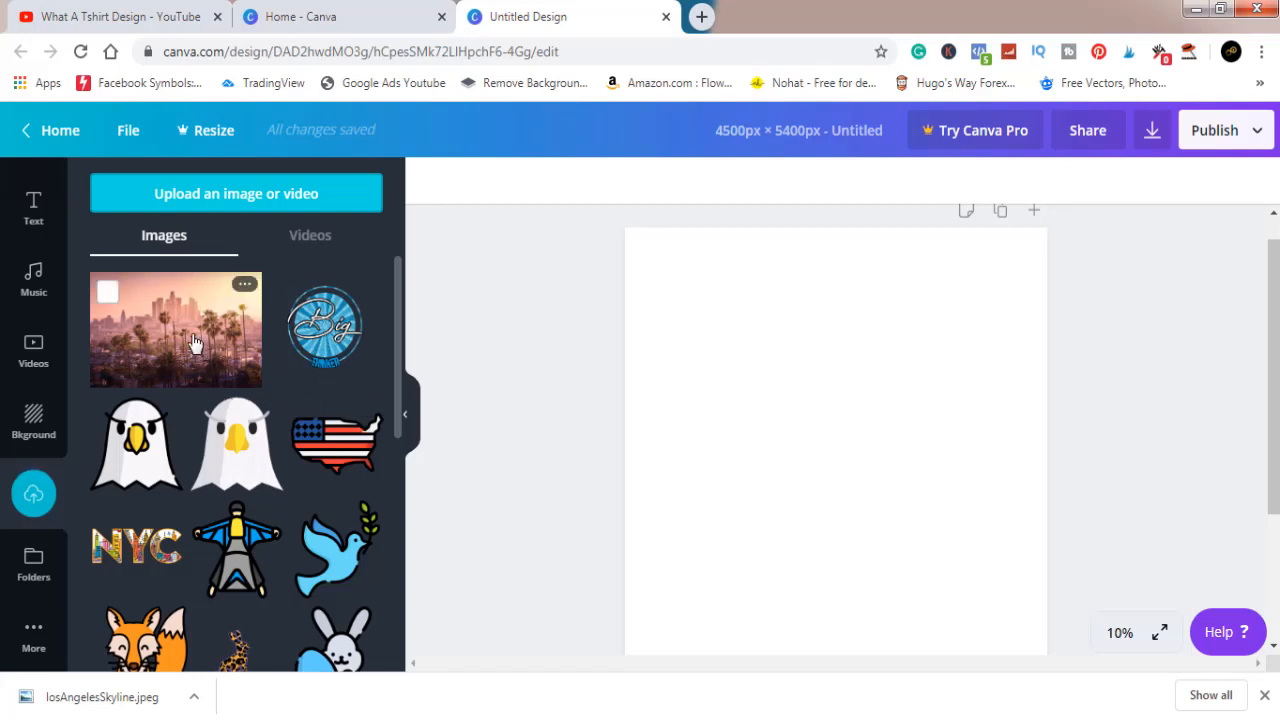
Add the skyline photo to the page, enlarge it to most of the page width and centre it horizontally.
left_click(195, 343)
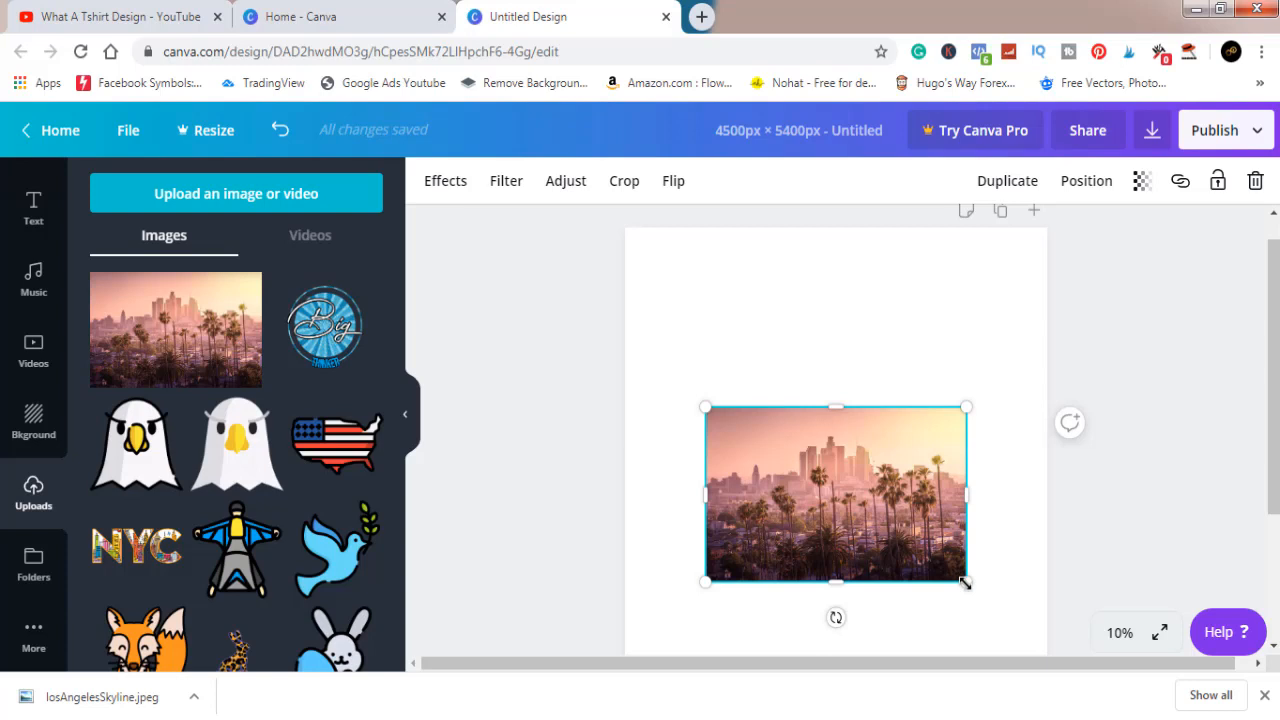
left_click_drag(965, 583, 1042, 632)
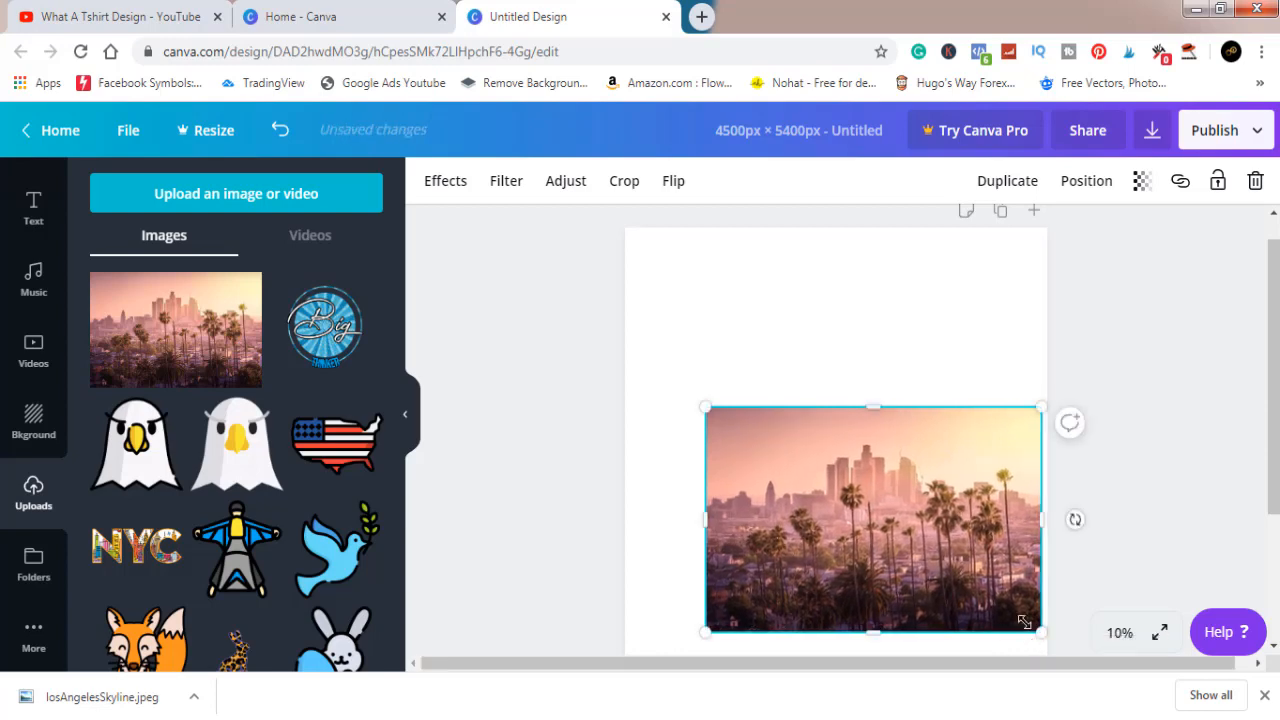
left_click_drag(985, 521, 947, 512)
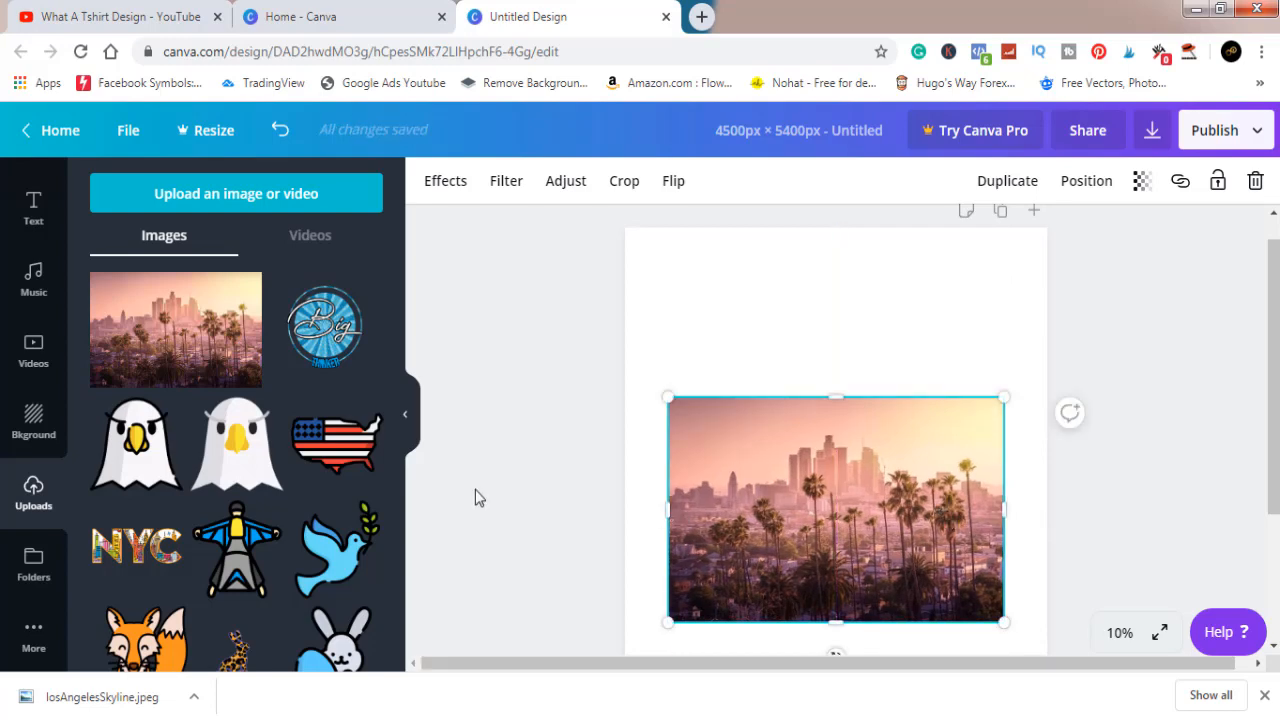
Add the "DAZZLE eau de parfum" font combination to the page.
left_click(37, 222)
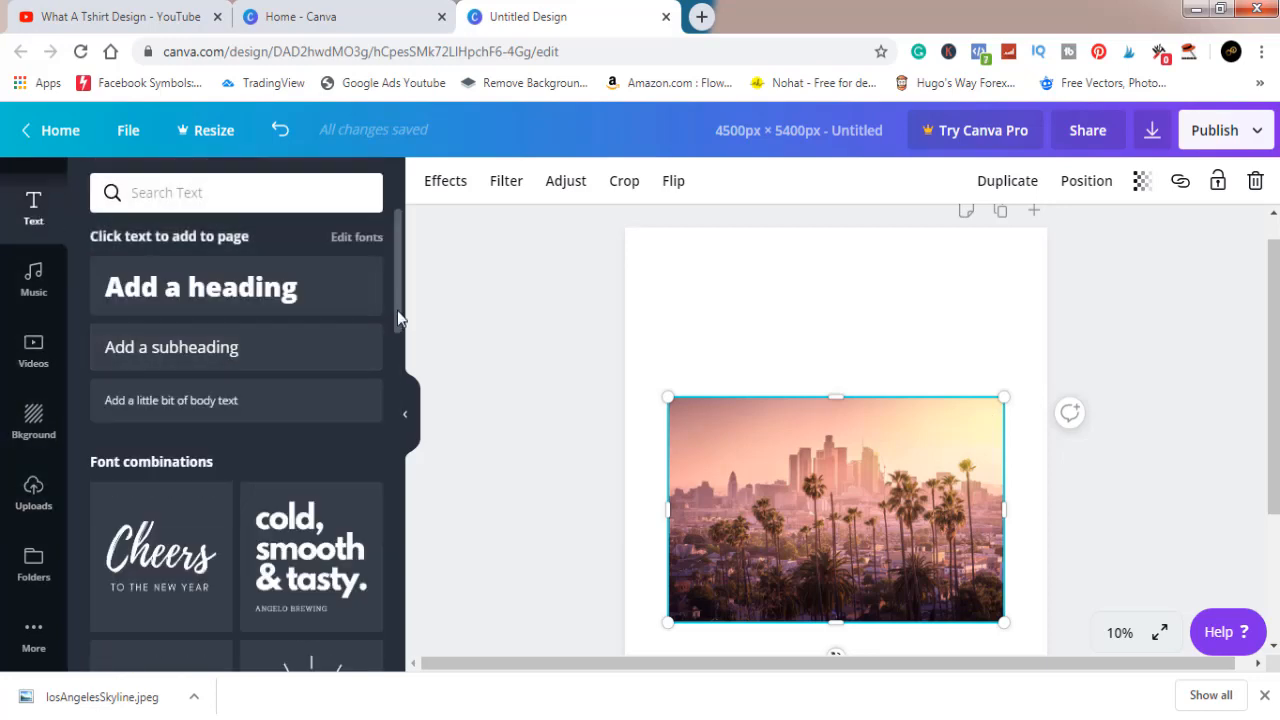
left_click_drag(400, 312, 393, 441)
mouse_move(311, 366)
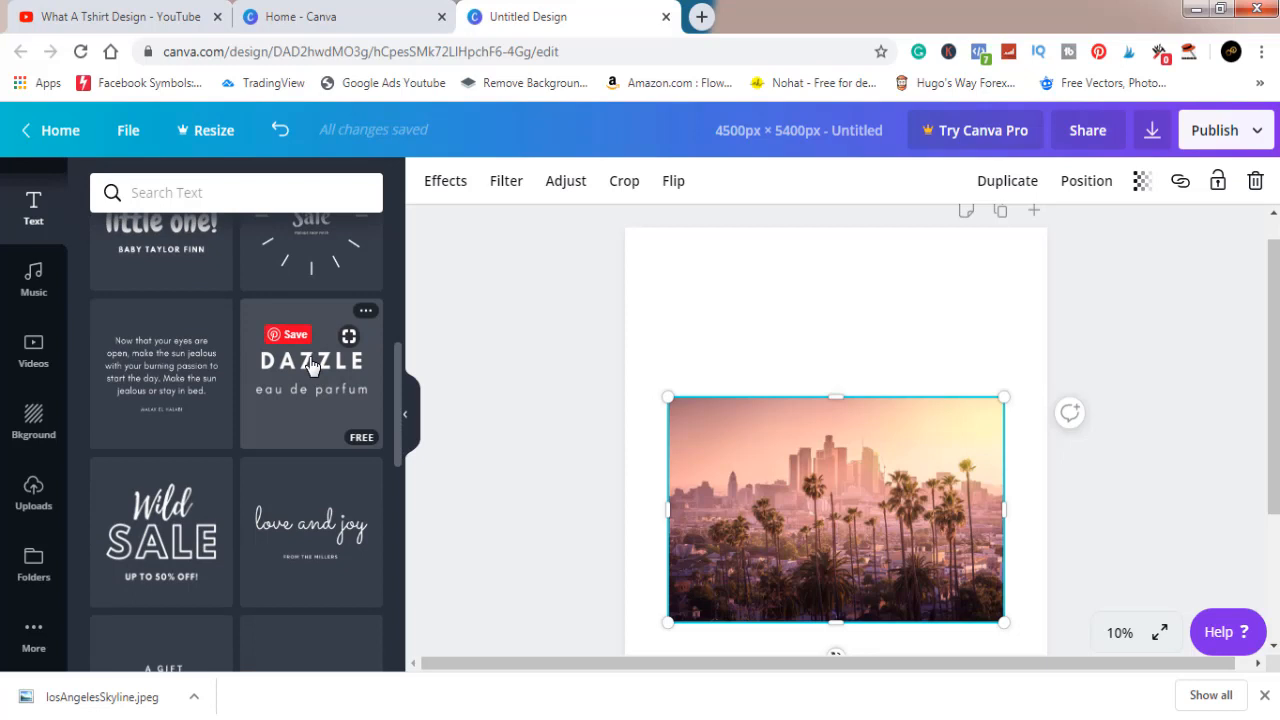
left_click(311, 366)
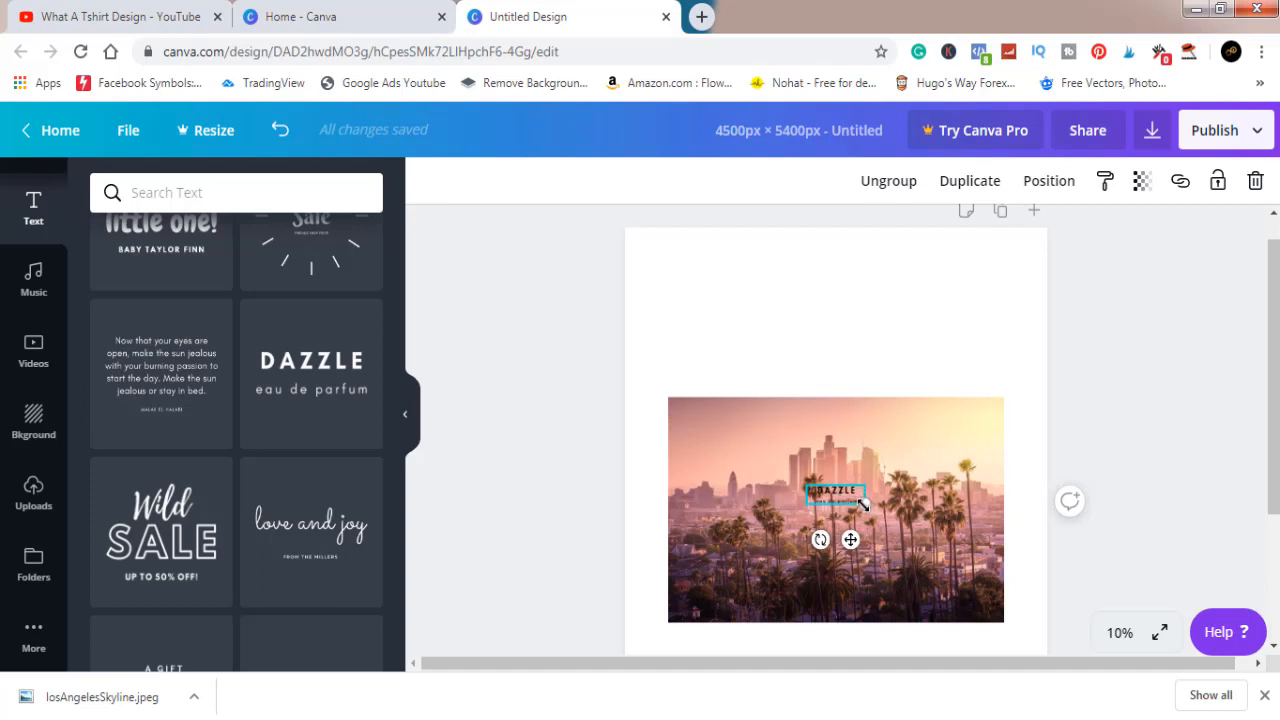
Enlarge the DAZZLE text group to about 4,390 × 1,314 px and place it across the skyline photo's upper edge.
left_click_drag(863, 505, 1160, 655)
left_click_drag(982, 511, 860, 408)
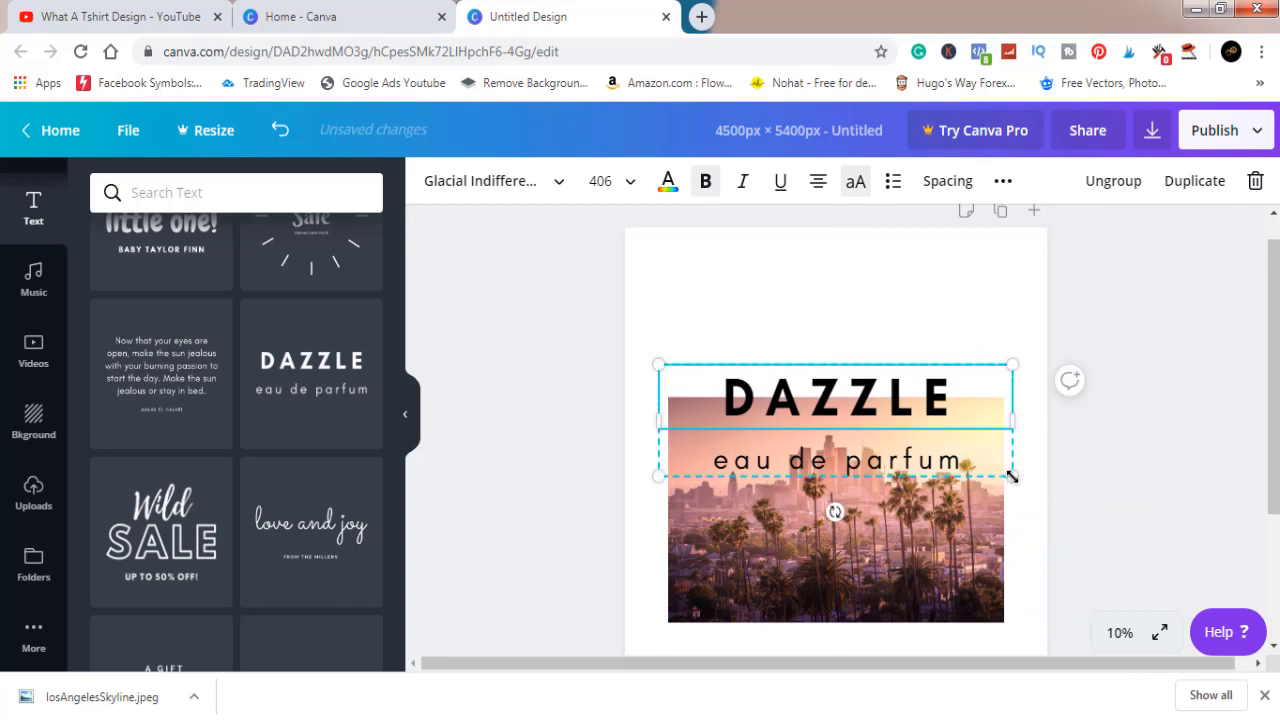
left_click_drag(1012, 477, 1069, 494)
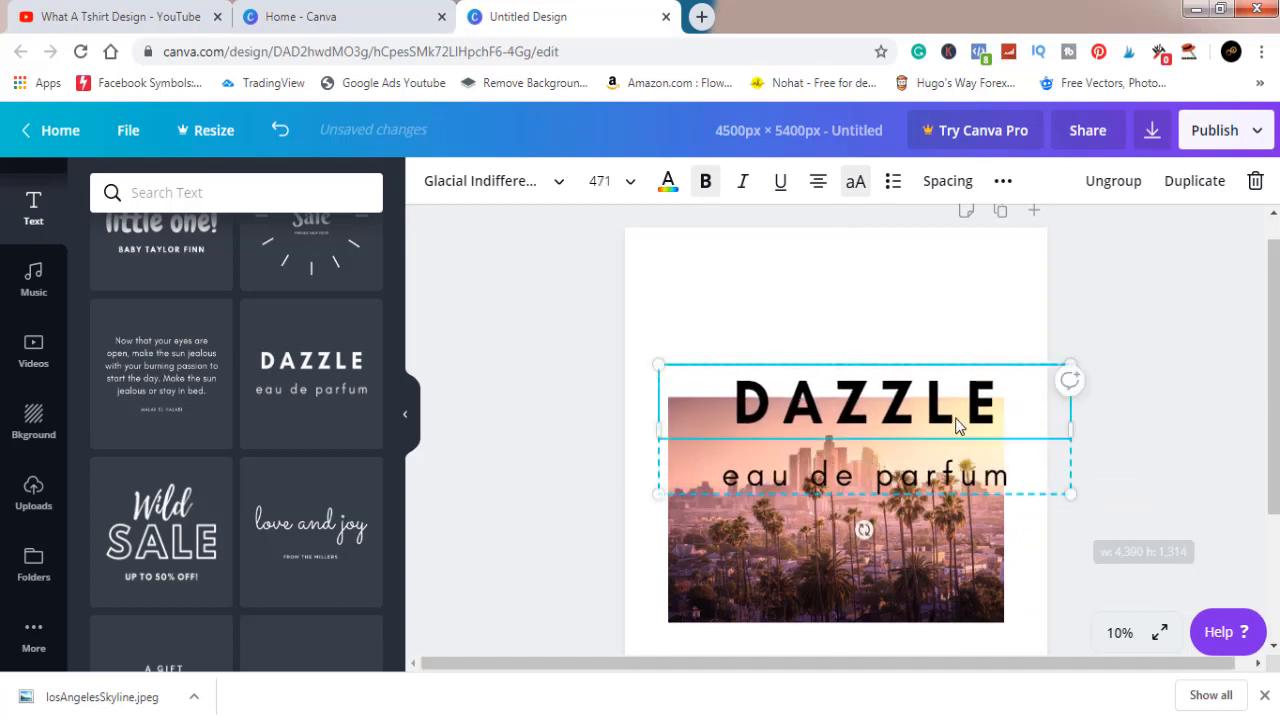
left_click_drag(945, 418, 928, 406)
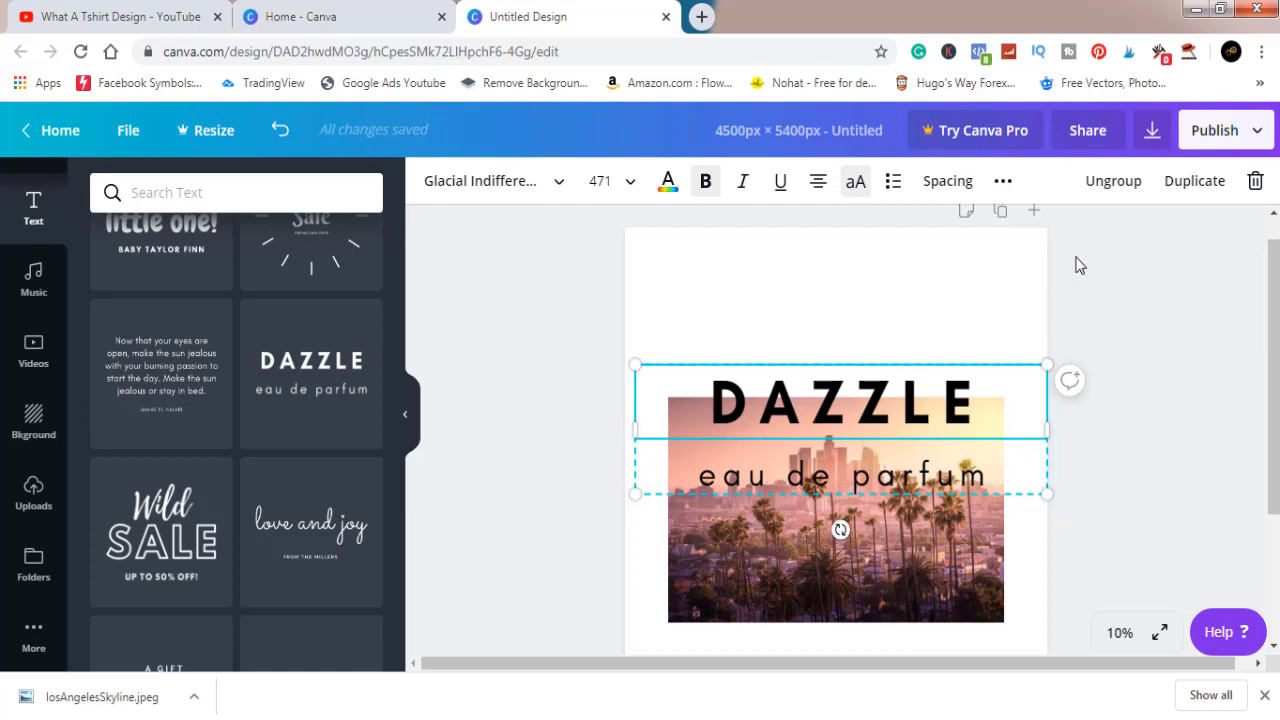
Ungroup the font combination and delete its "eau de parfum" line.
left_click(1106, 182)
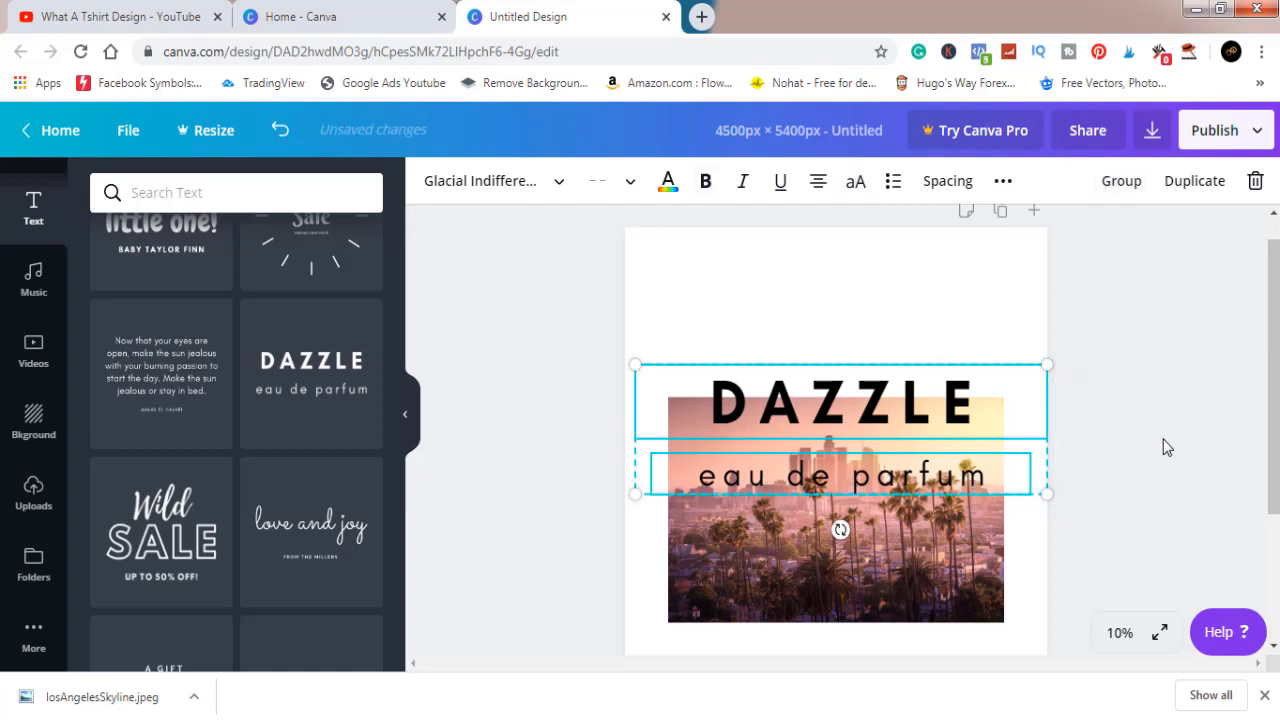
left_click(1136, 452)
left_click(945, 477)
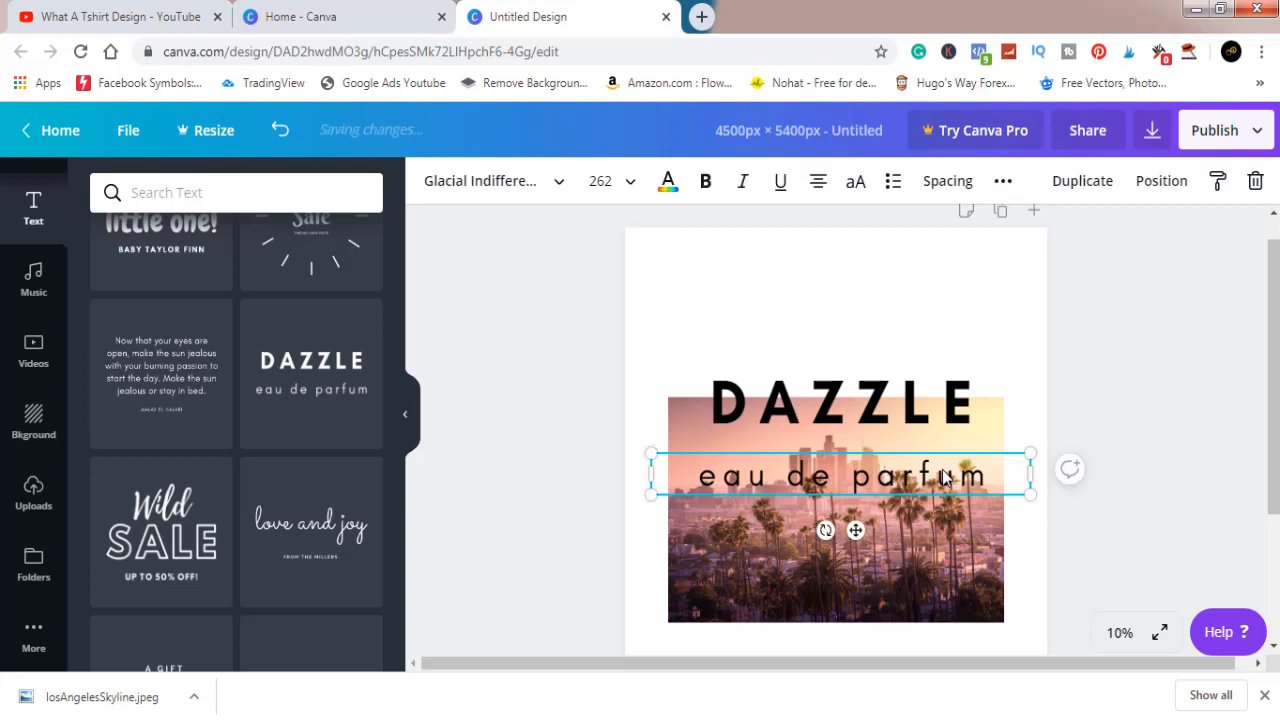
key("Delete")
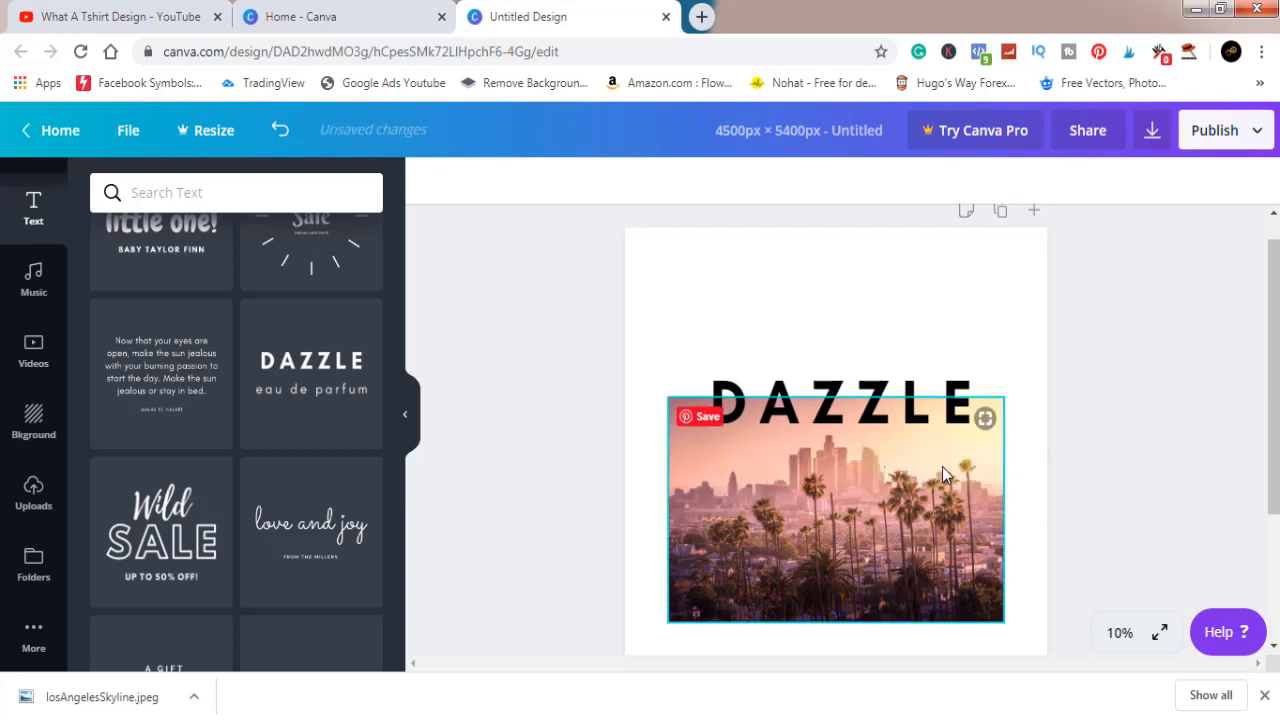
Replace the DAZZLE text with "LOS ANGELES" and widen its text box so it fits on one line.
left_click(922, 425)
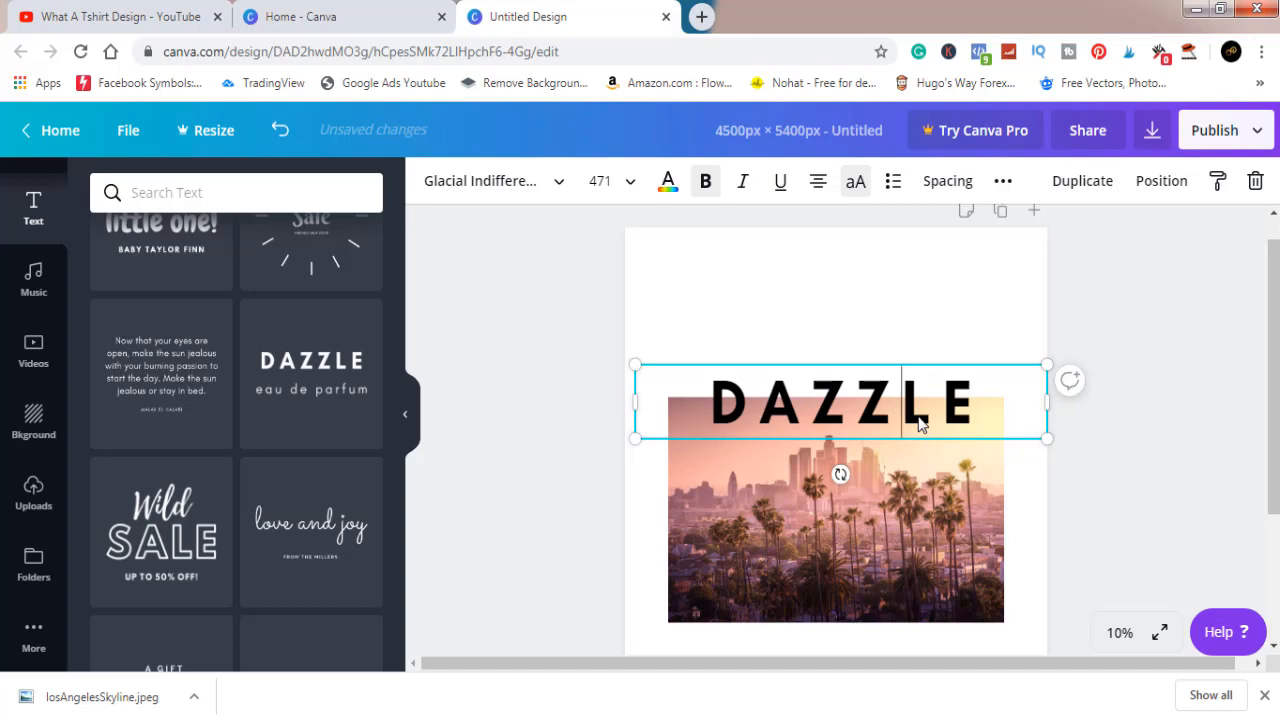
double_click(918, 417)
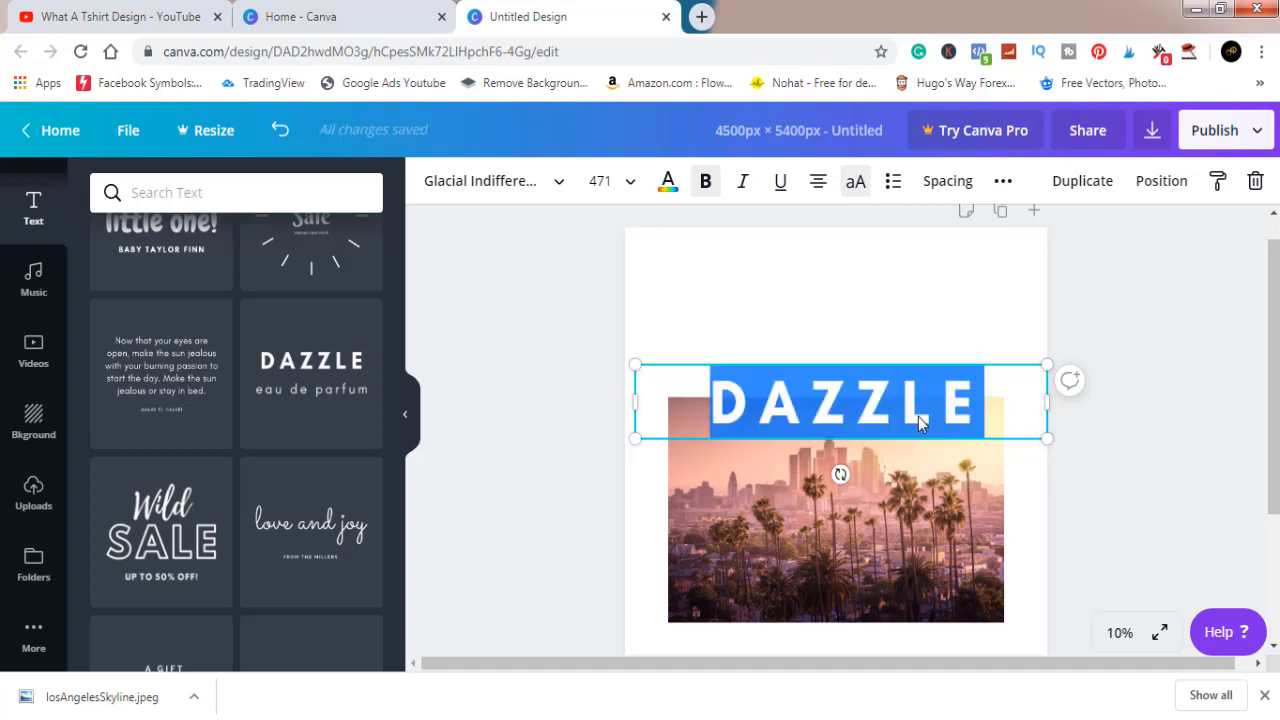
type("LOS ANGELES")
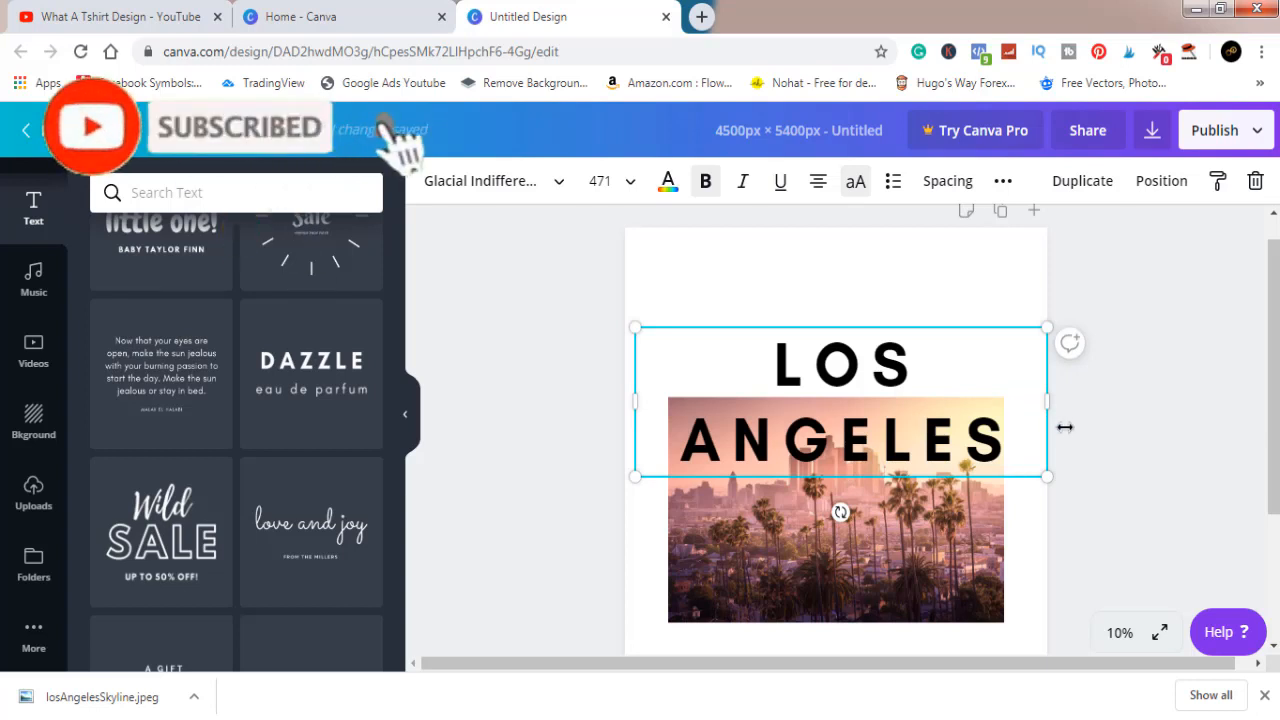
left_click_drag(1047, 398, 1174, 391)
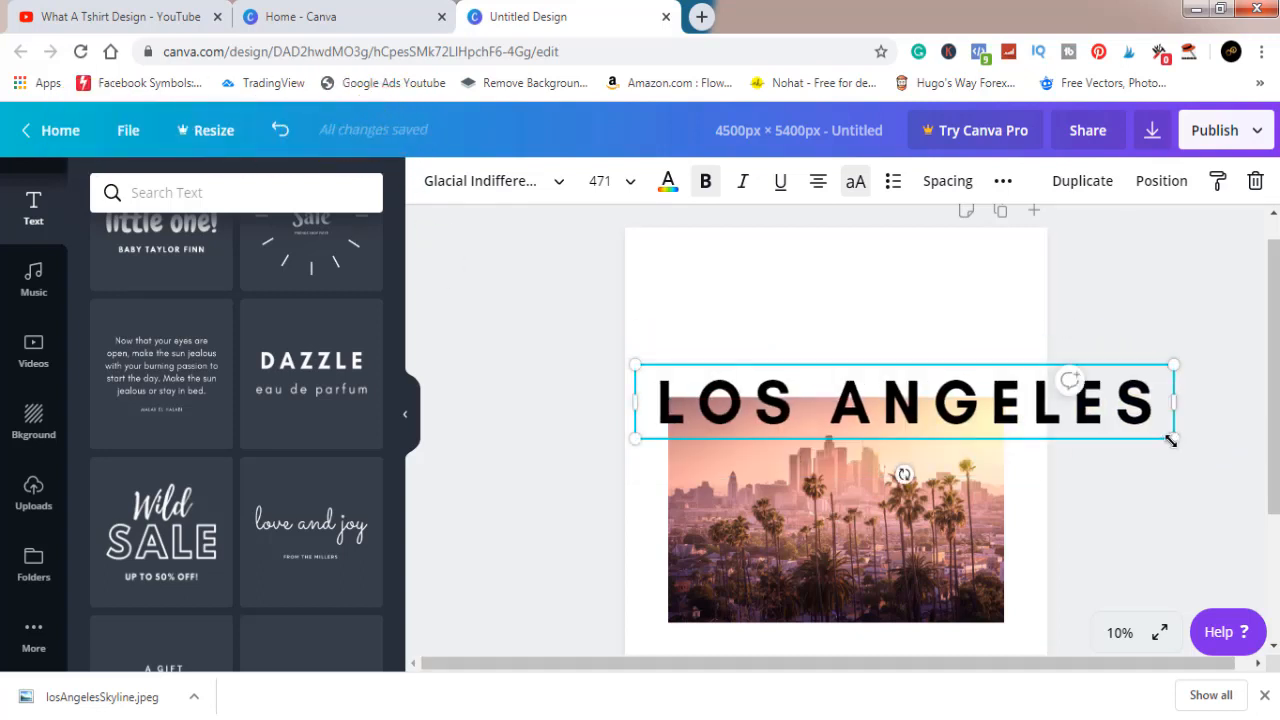
Scale the LOS ANGELES text down to font size 298 and position it across the skyline photo's upper edge.
left_click_drag(1172, 440, 975, 384)
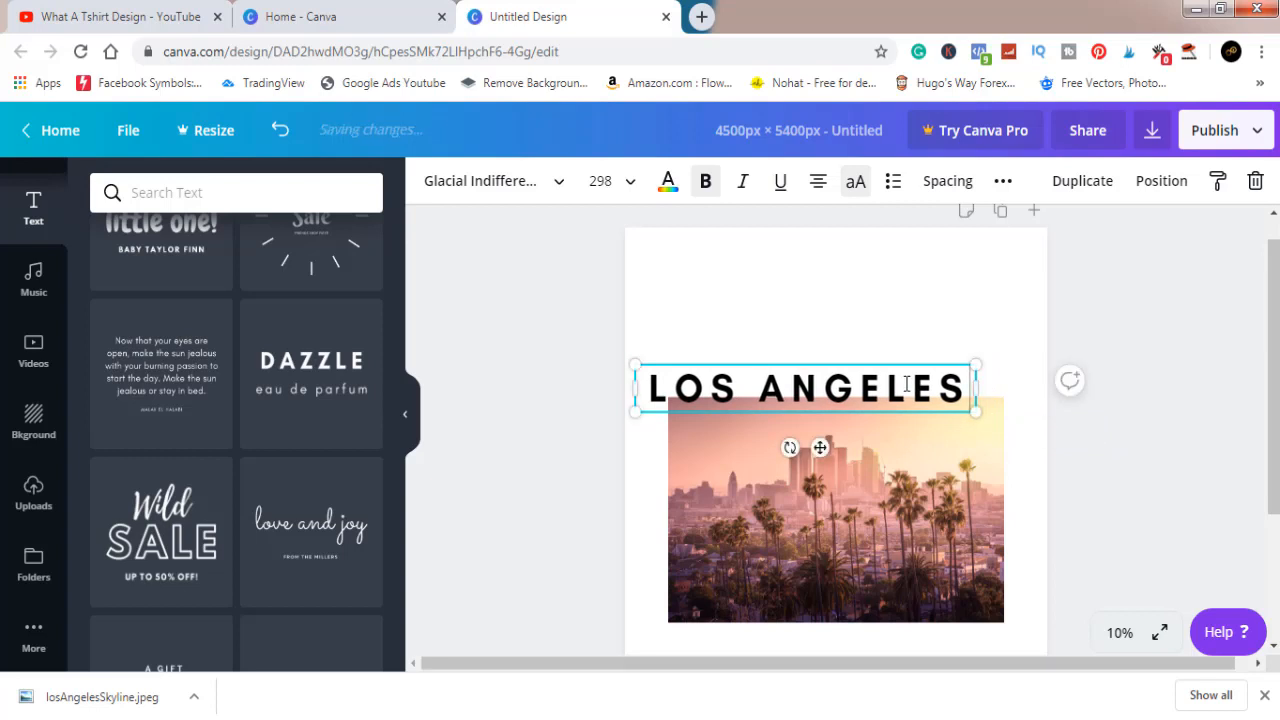
left_click(1140, 460)
left_click_drag(890, 388, 930, 391)
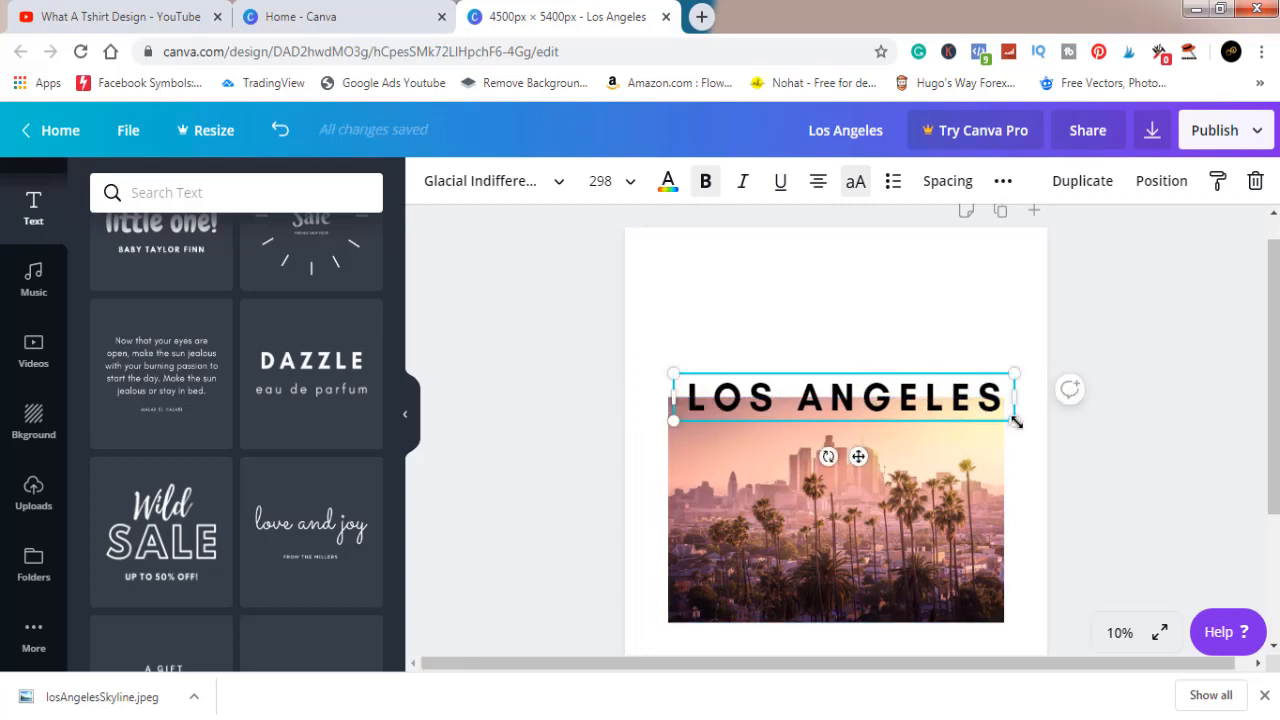
Enlarge the LOS ANGELES text to font size 323 so it spans the full width of the skyline photo.
left_click_drag(1014, 420, 984, 402)
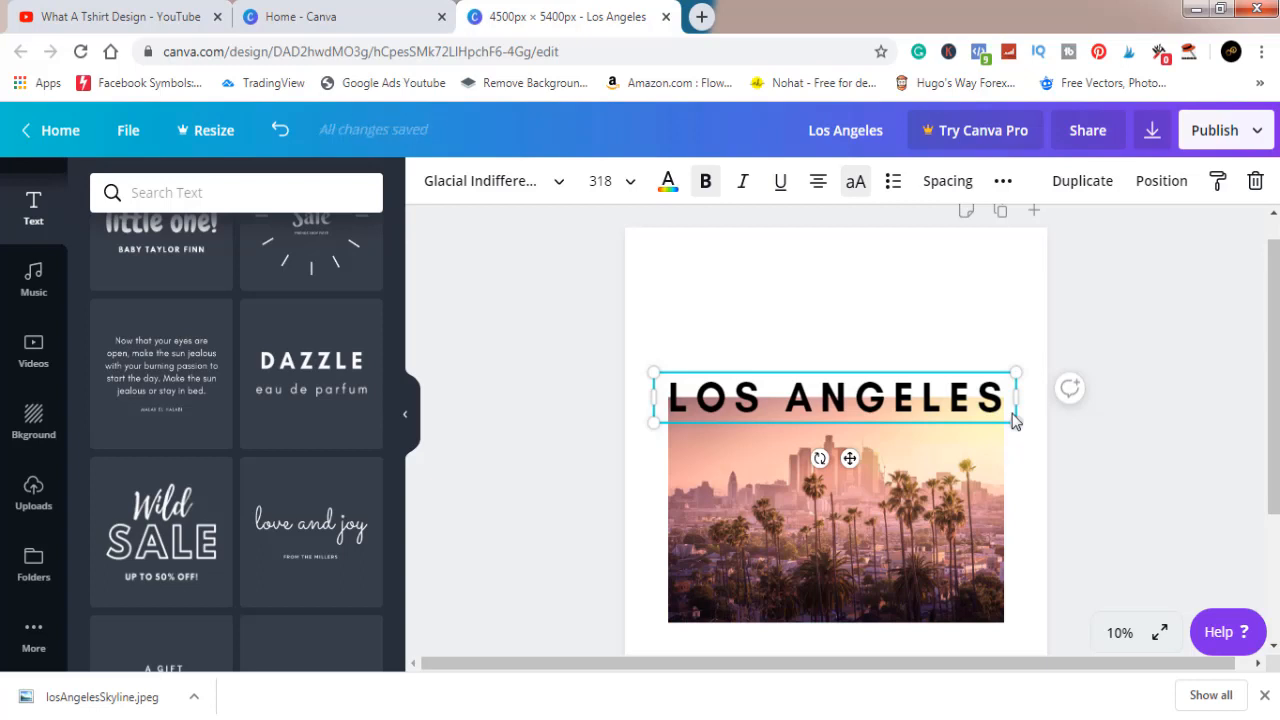
left_click_drag(1015, 423, 985, 410)
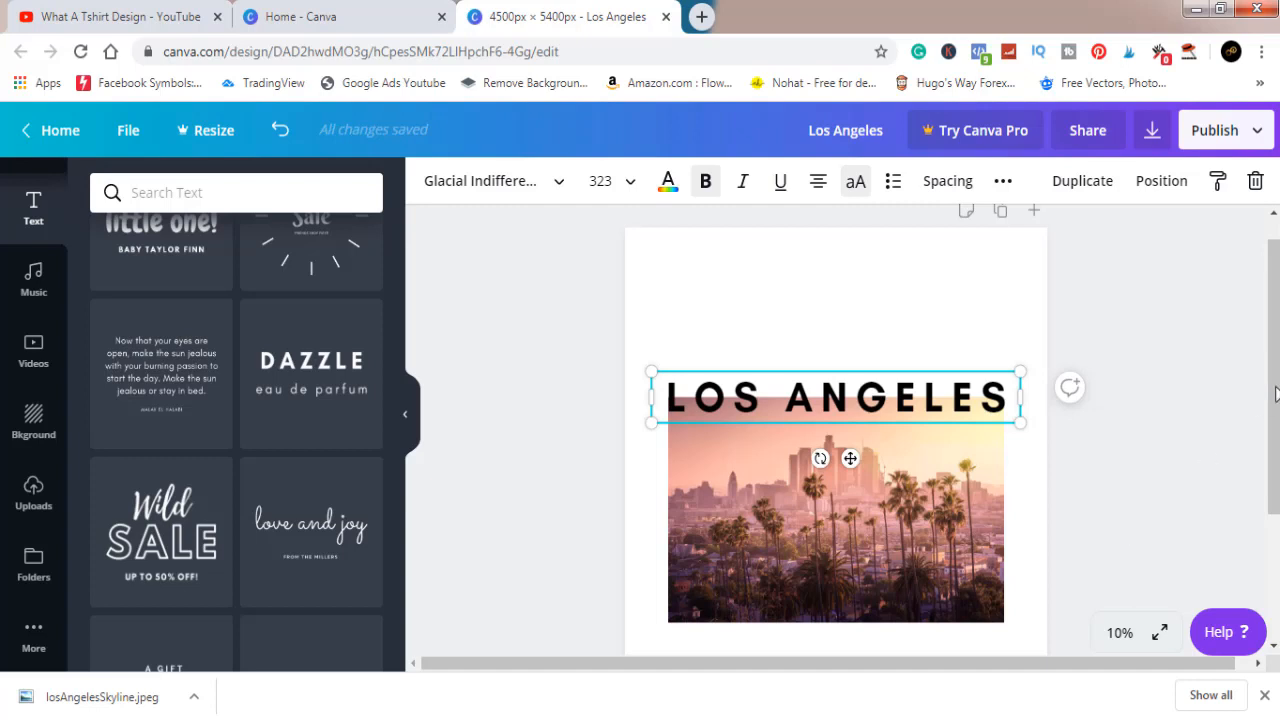
left_click_drag(1276, 382, 1277, 420)
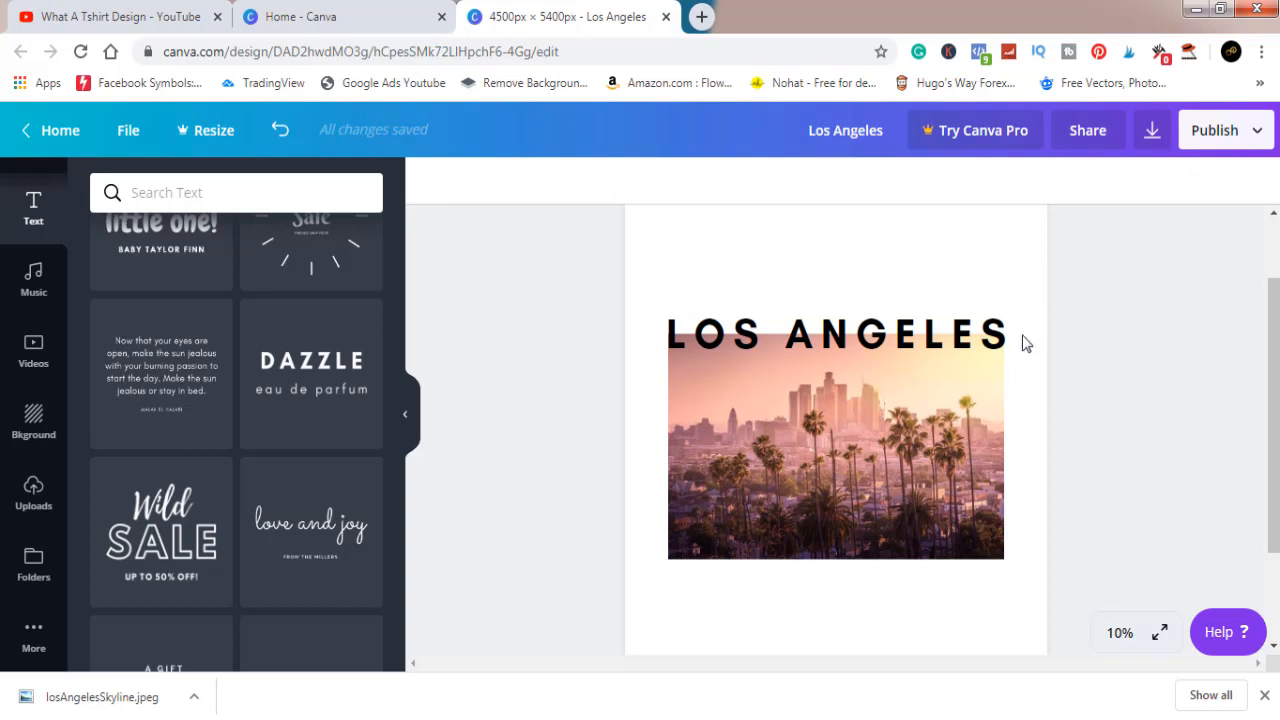
left_click(1000, 348)
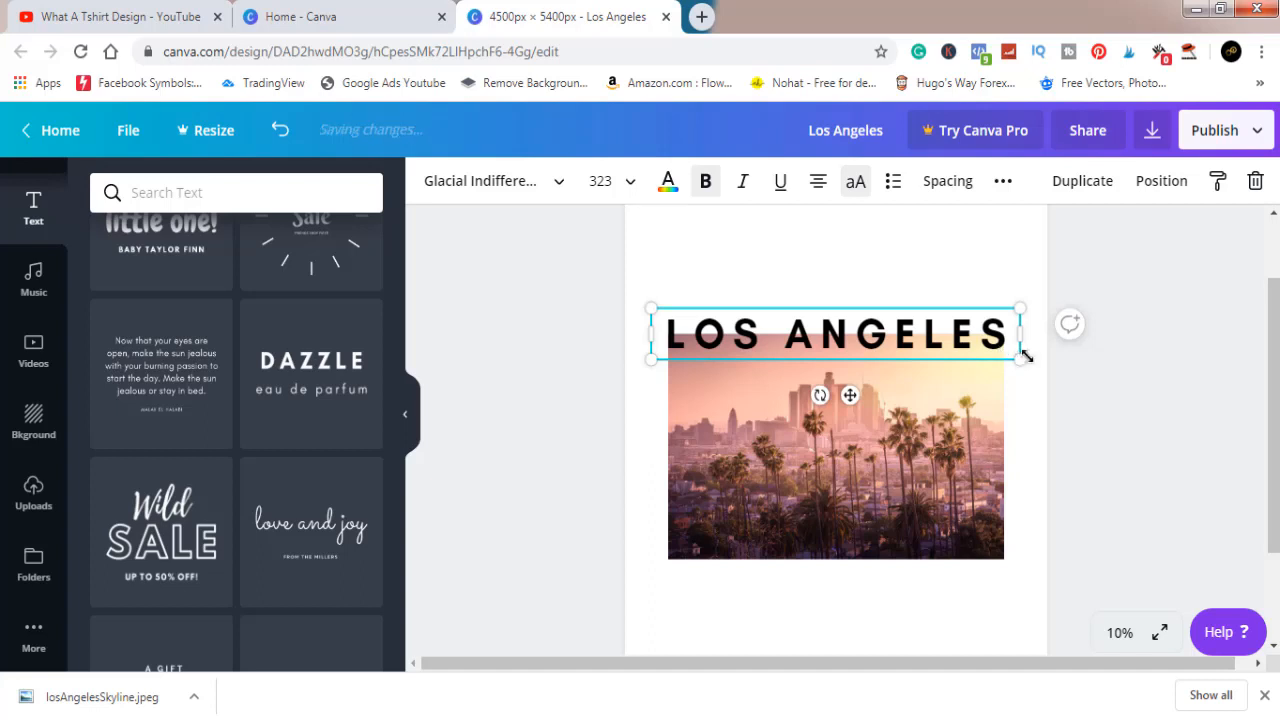
left_click(1092, 398)
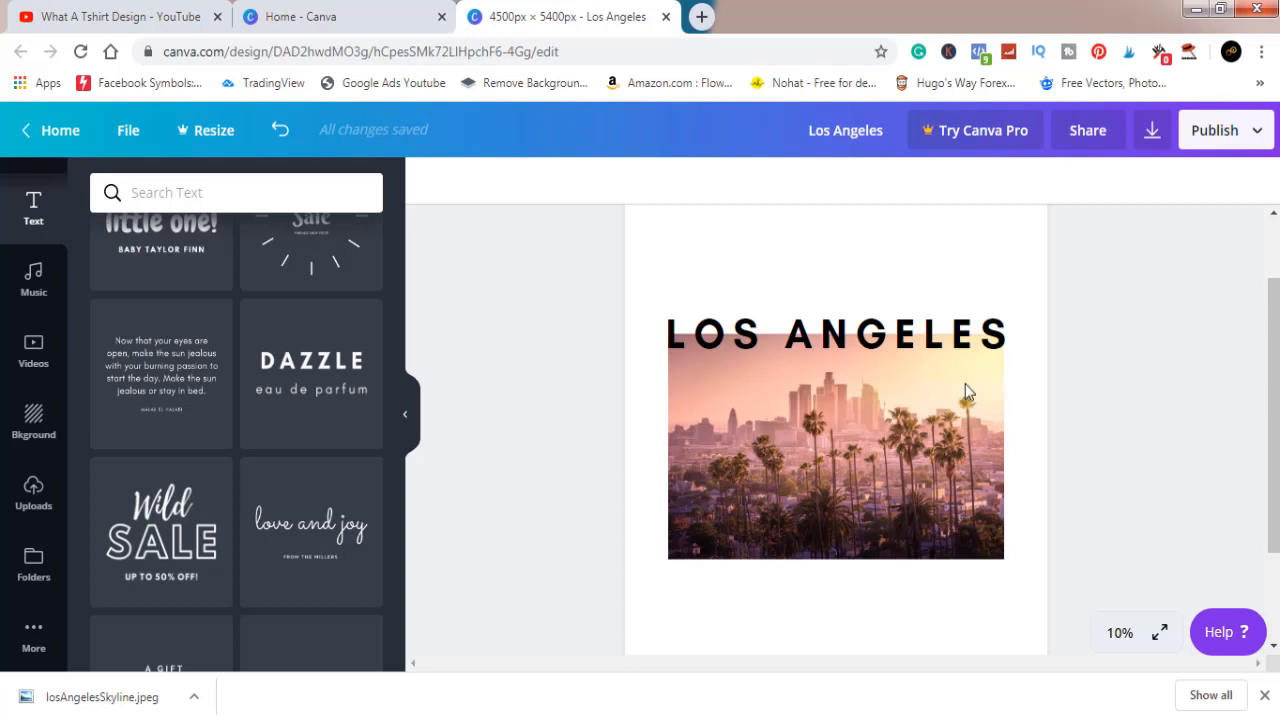
Recolor the LOS ANGELES text white and move it slightly down over the skyline photo's upper edge.
left_click(848, 341)
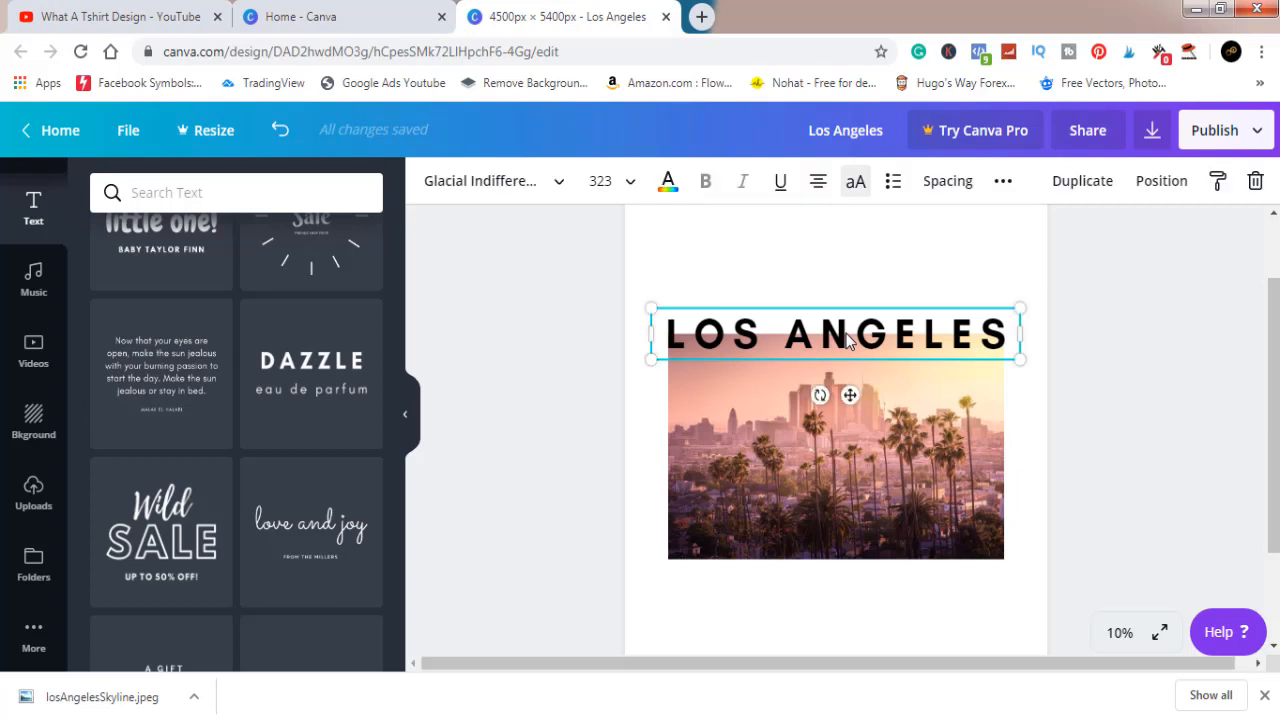
left_click(668, 183)
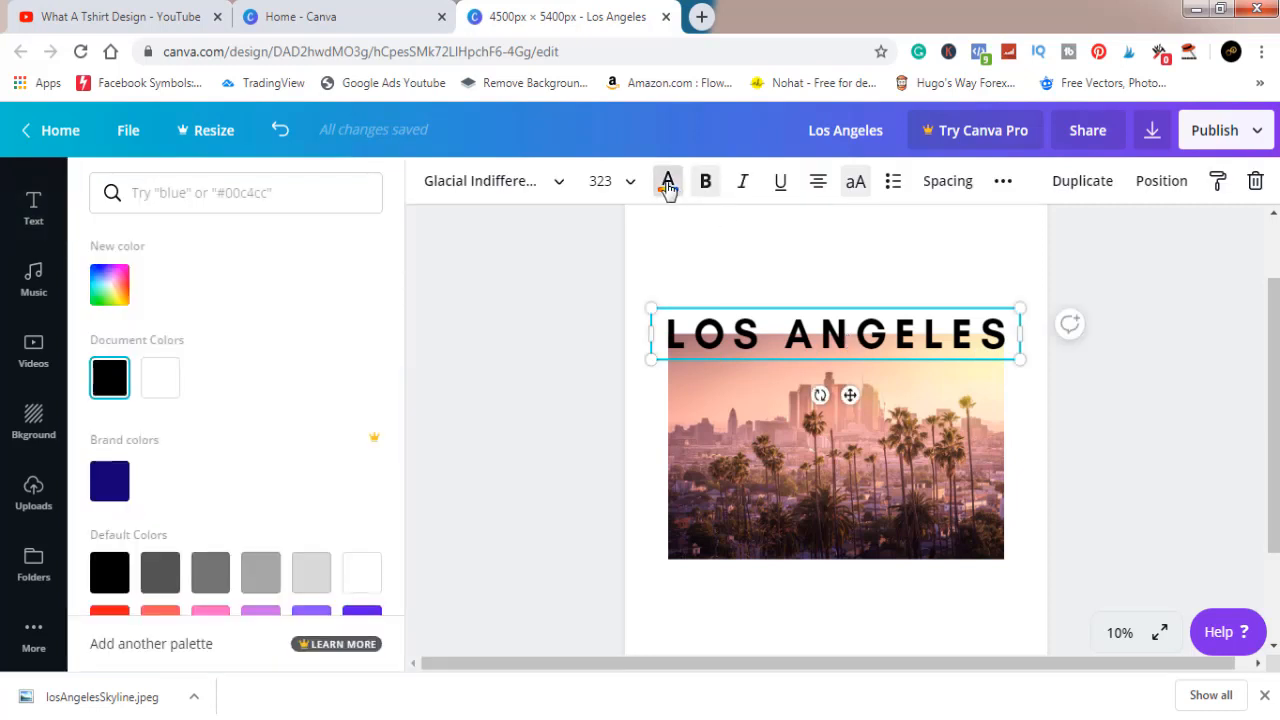
left_click(165, 390)
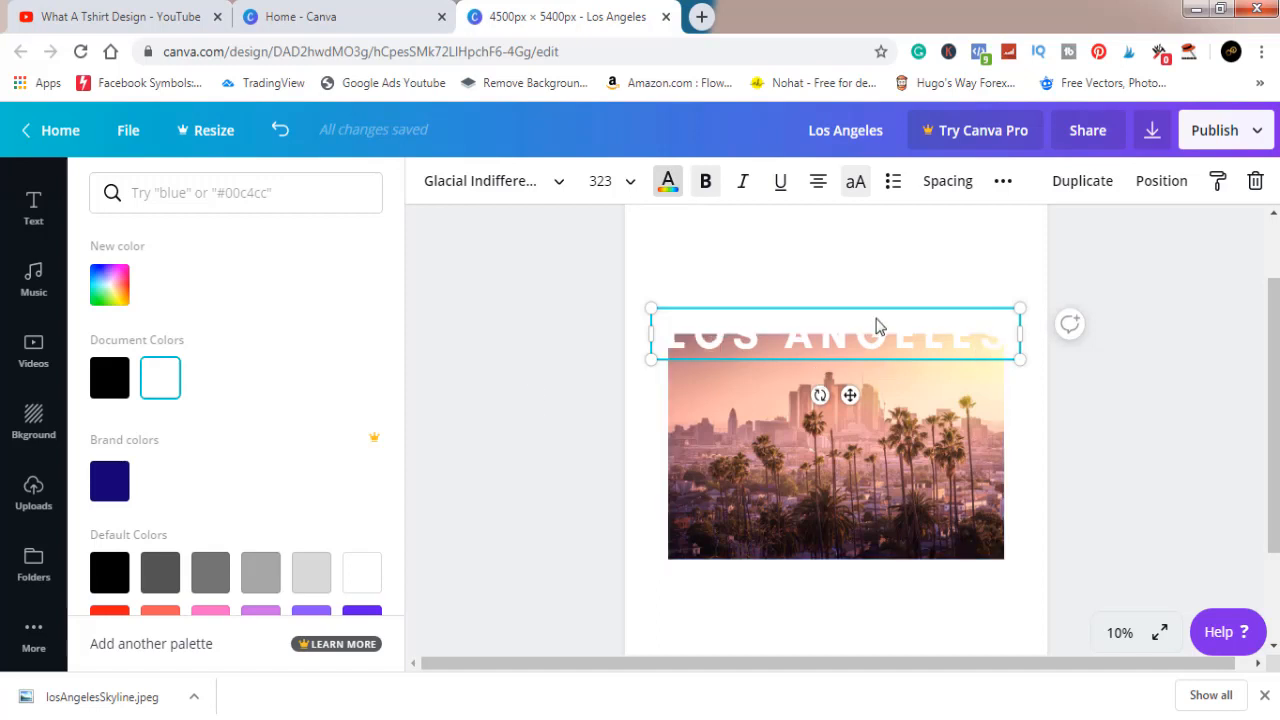
left_click_drag(875, 322, 876, 327)
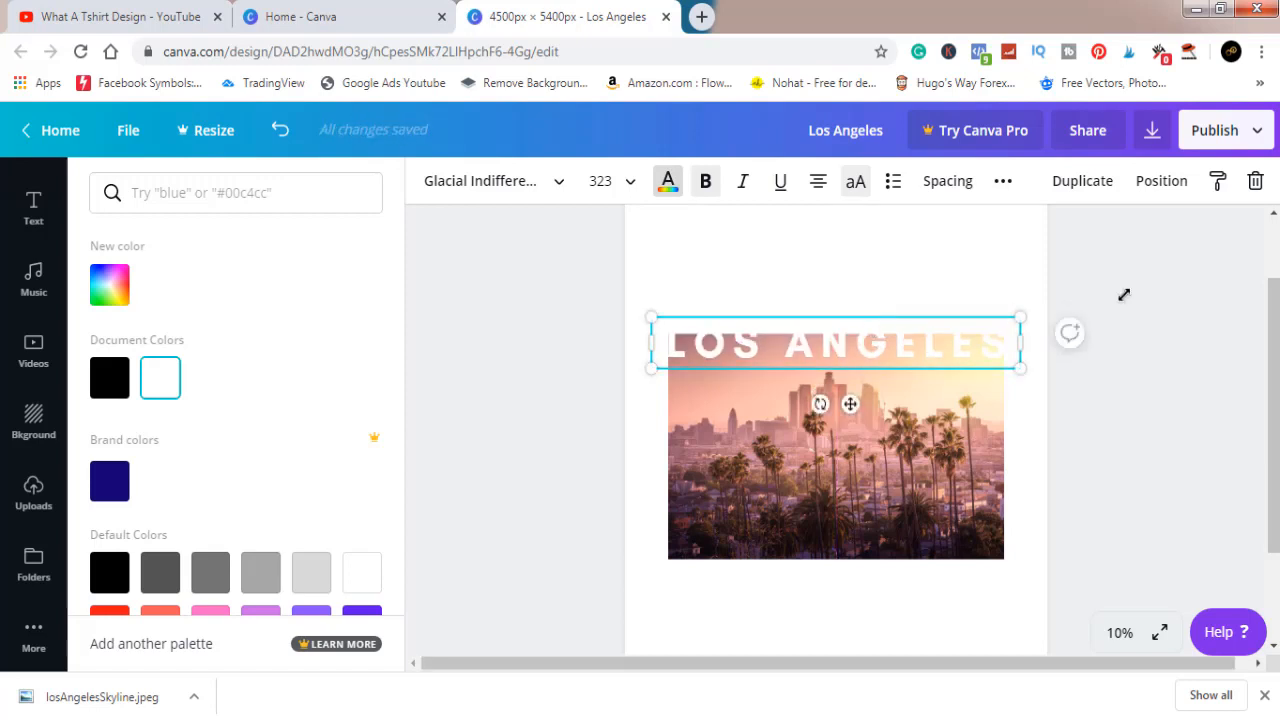
left_click(1193, 320)
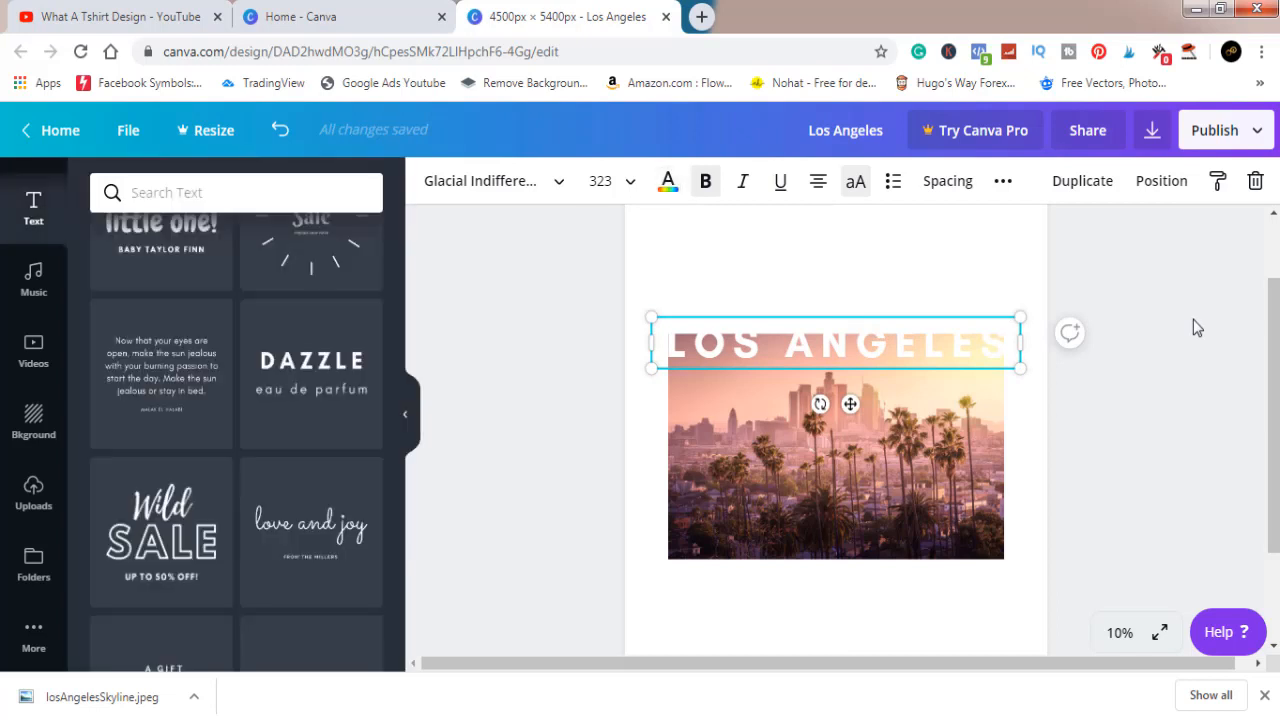
Download the design as a PNG and show the downloaded file in its folder.
left_click(1153, 133)
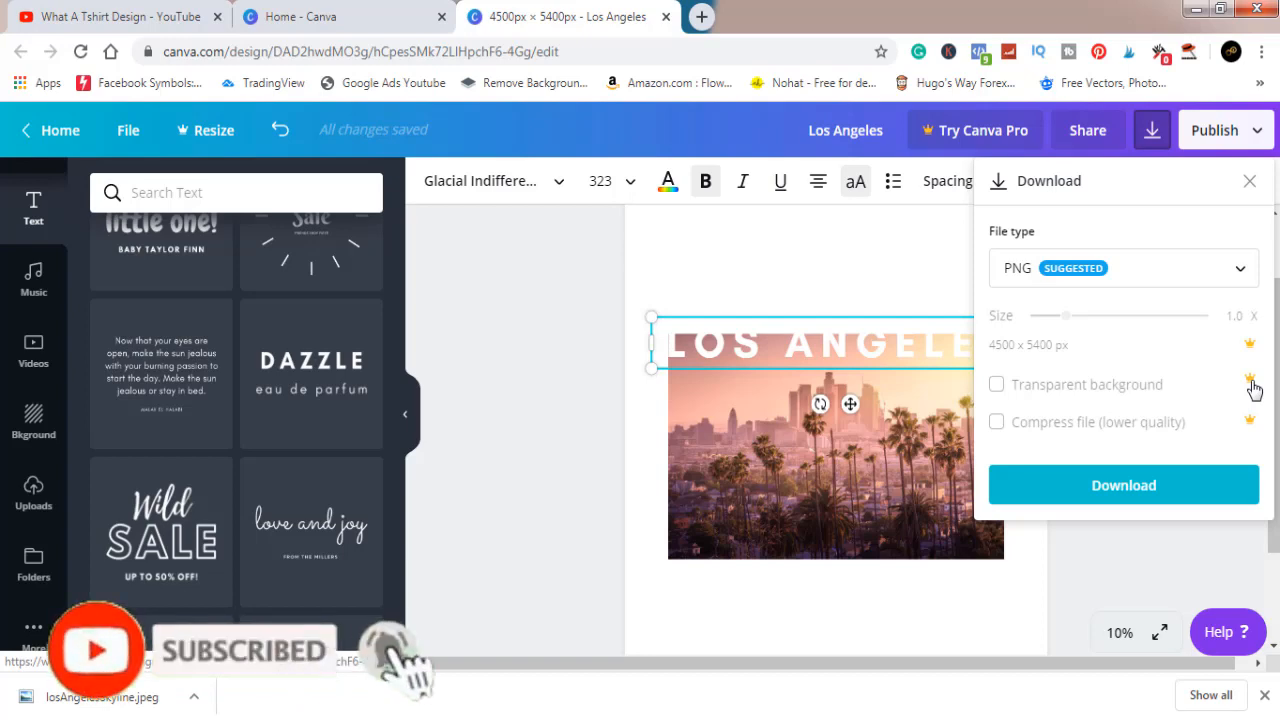
left_click(1165, 487)
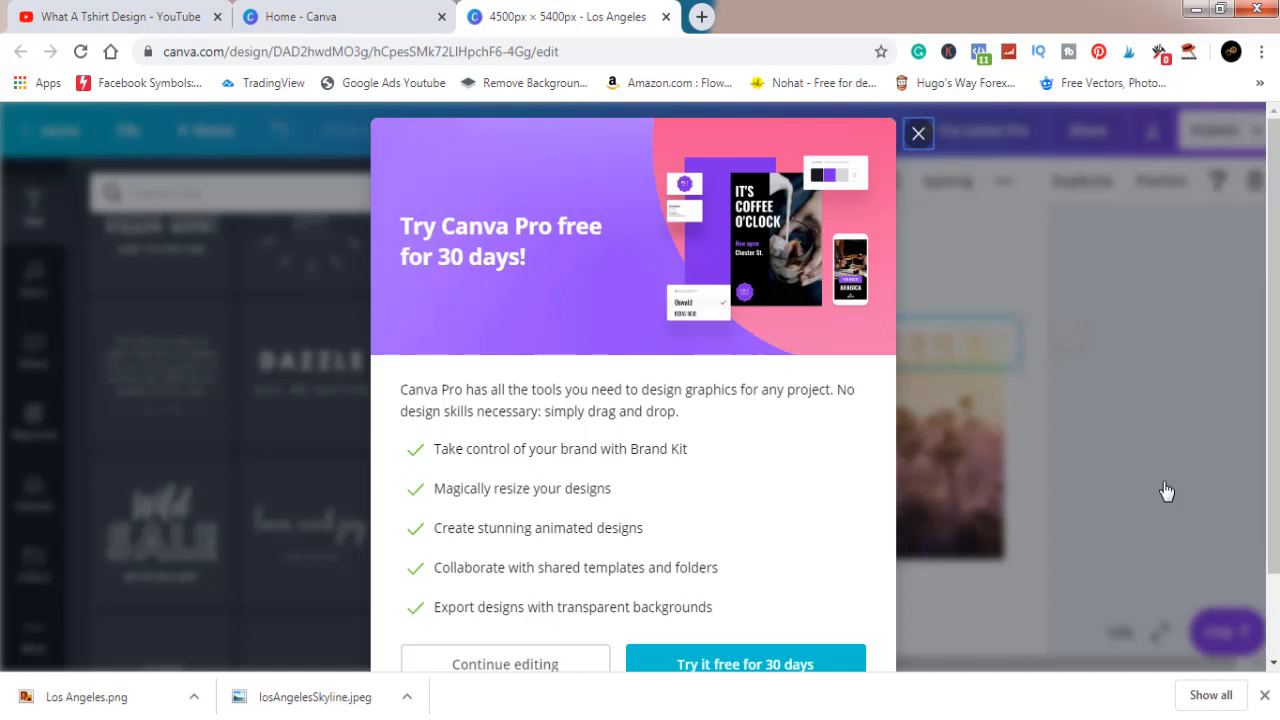
left_click(197, 698)
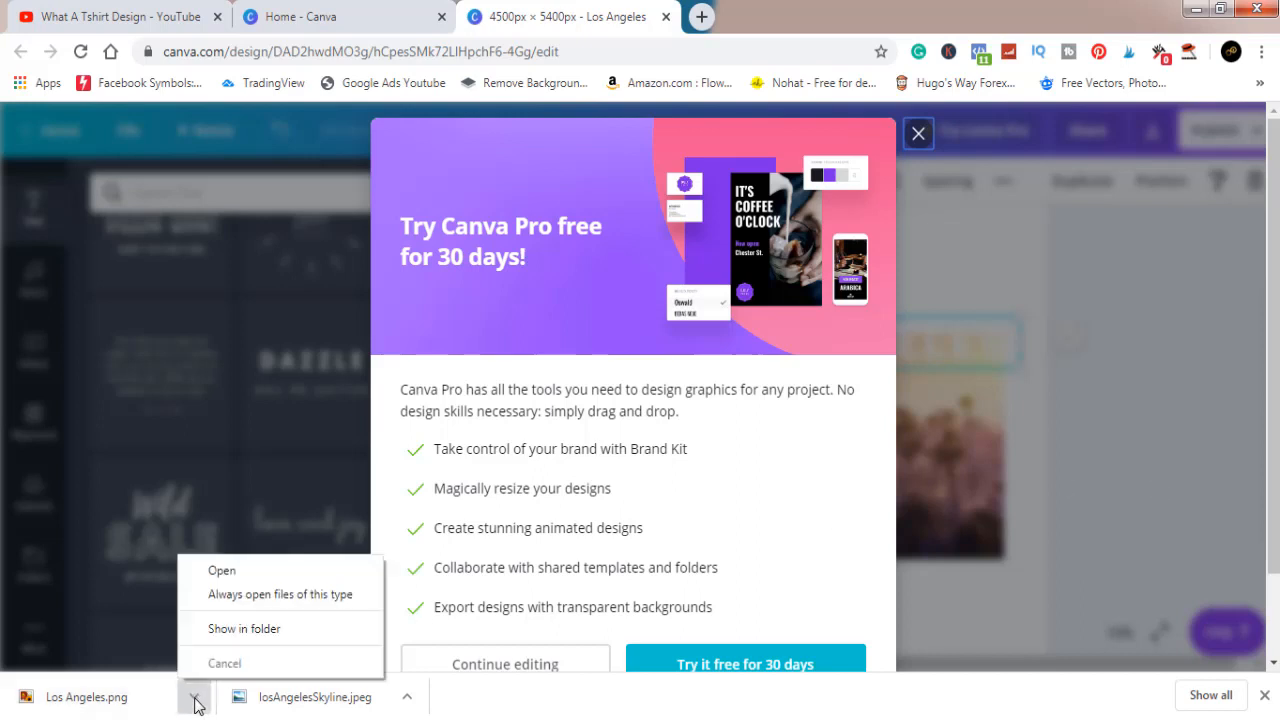
left_click(244, 629)
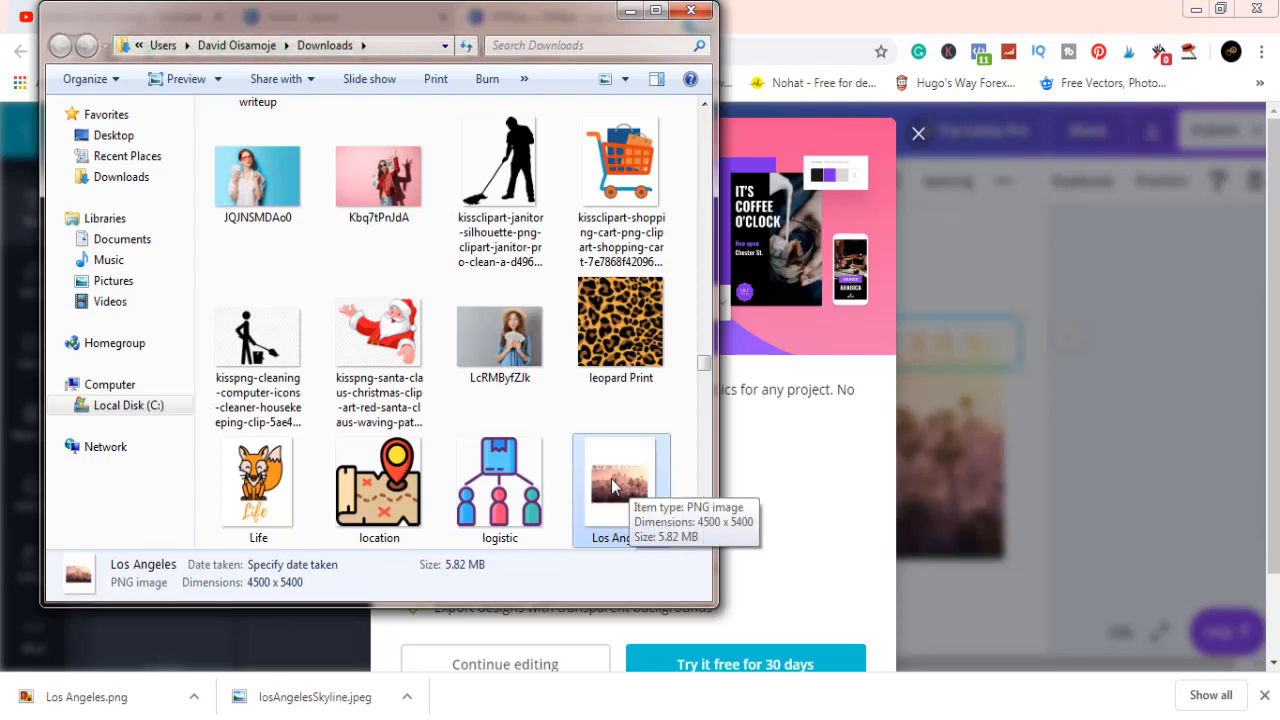
Open the downloaded Los Angeles PNG in Adobe Photoshop CC.
right_click(611, 478)
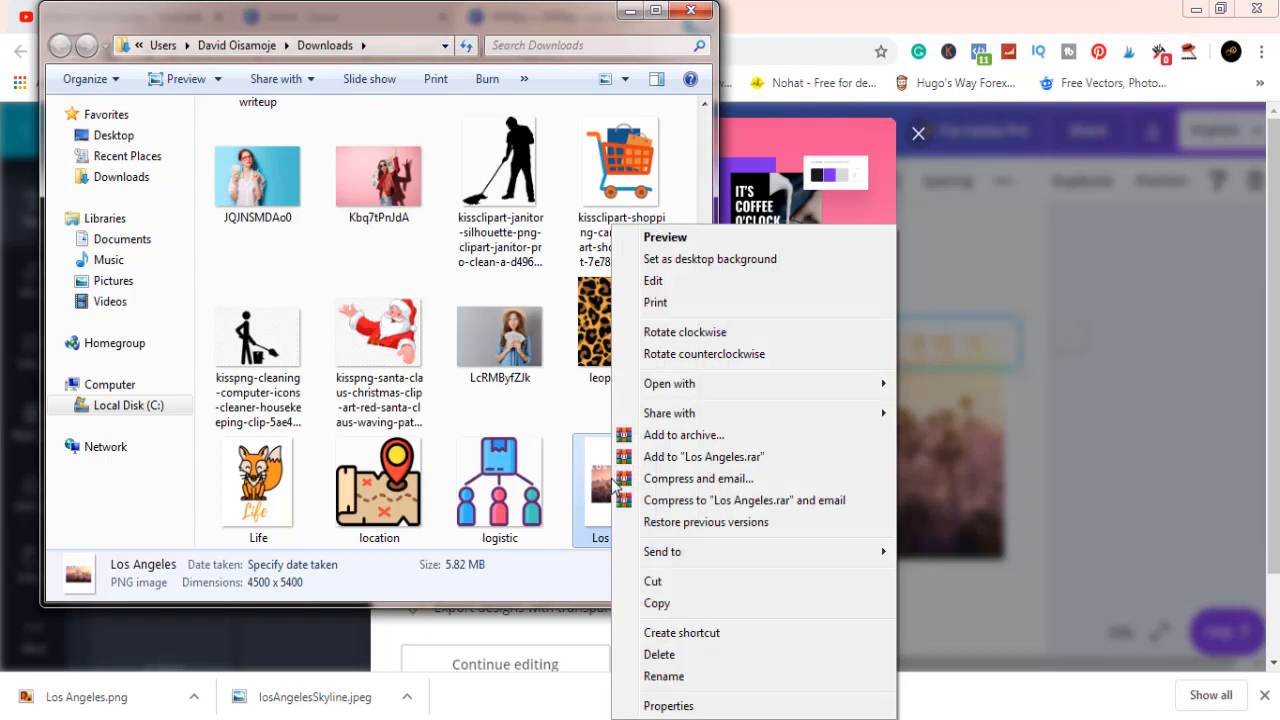
mouse_move(704, 391)
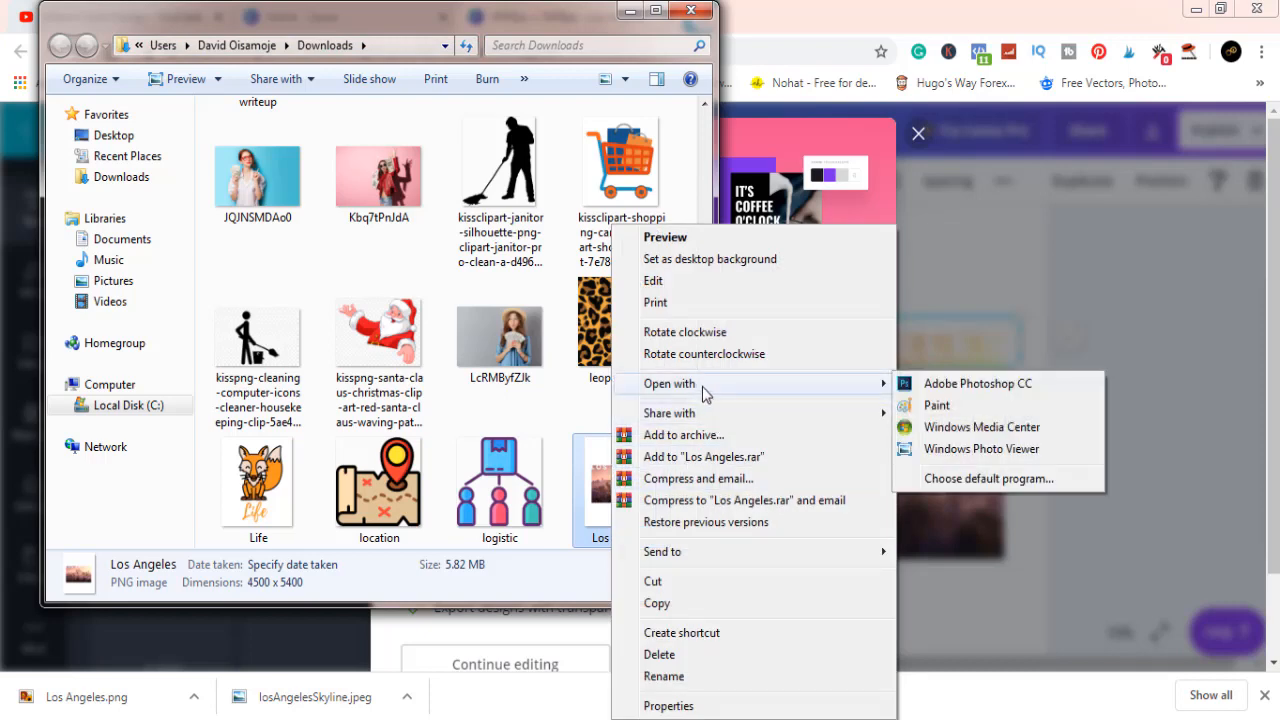
left_click(940, 389)
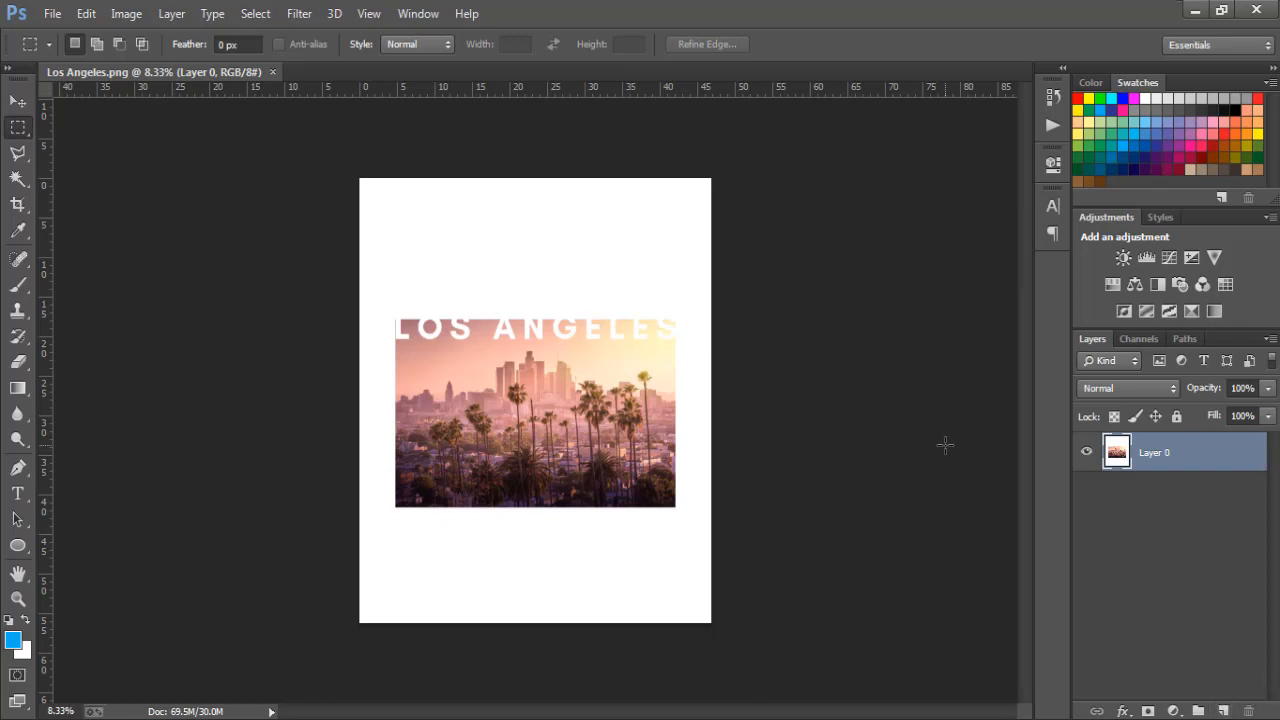
Add a vertical guide along the photo's left edge and try erasing a Polygonal Lasso strip of the white background beside it.
left_click(19, 158)
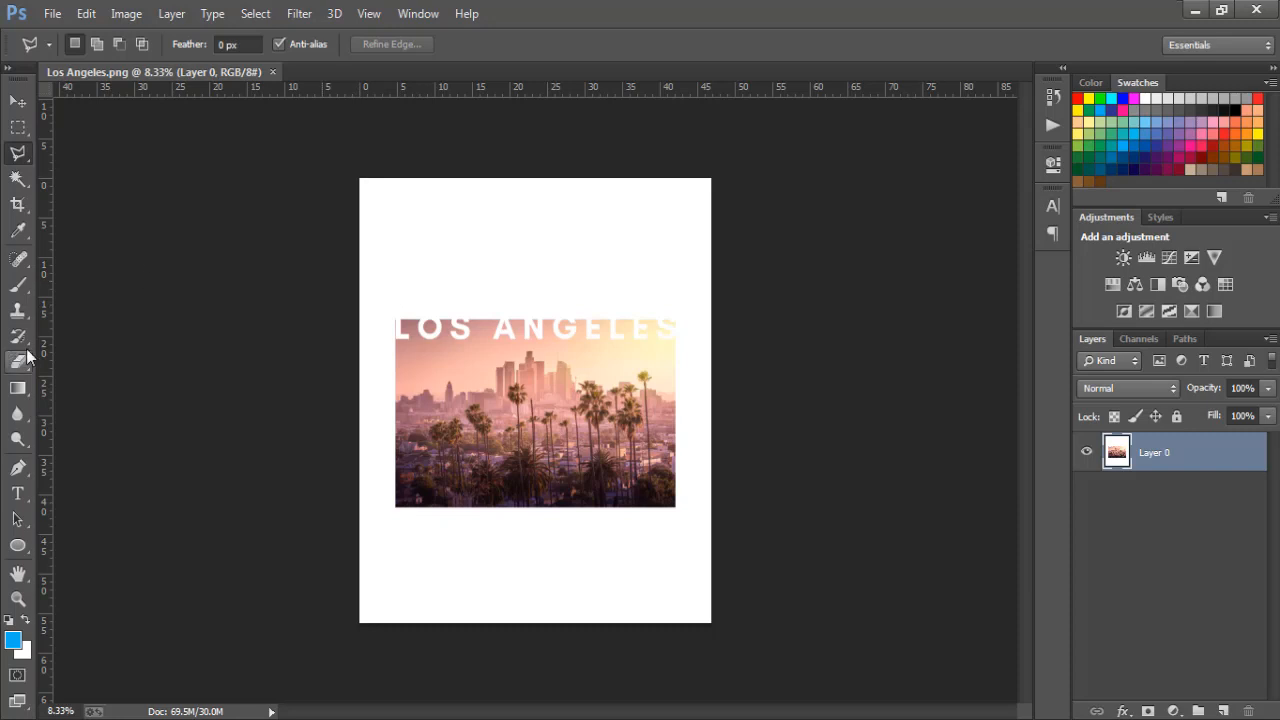
left_click_drag(49, 330, 397, 343)
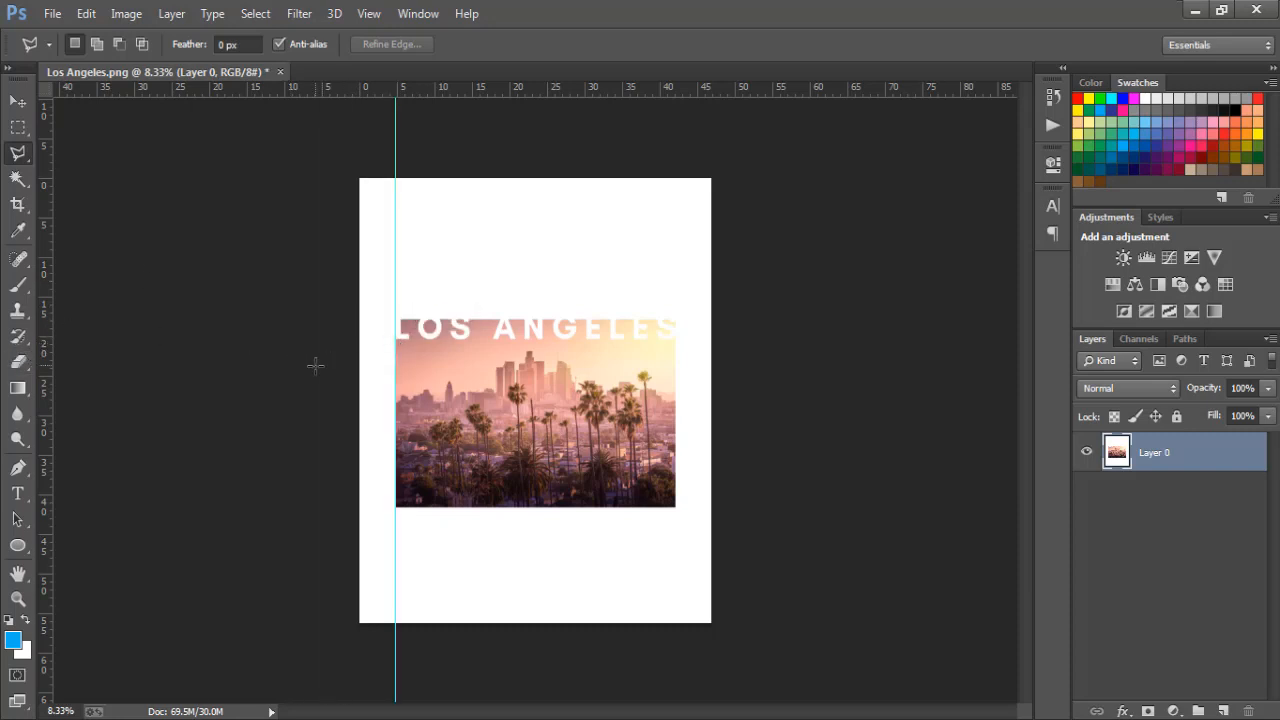
left_click(395, 222)
left_click(396, 519)
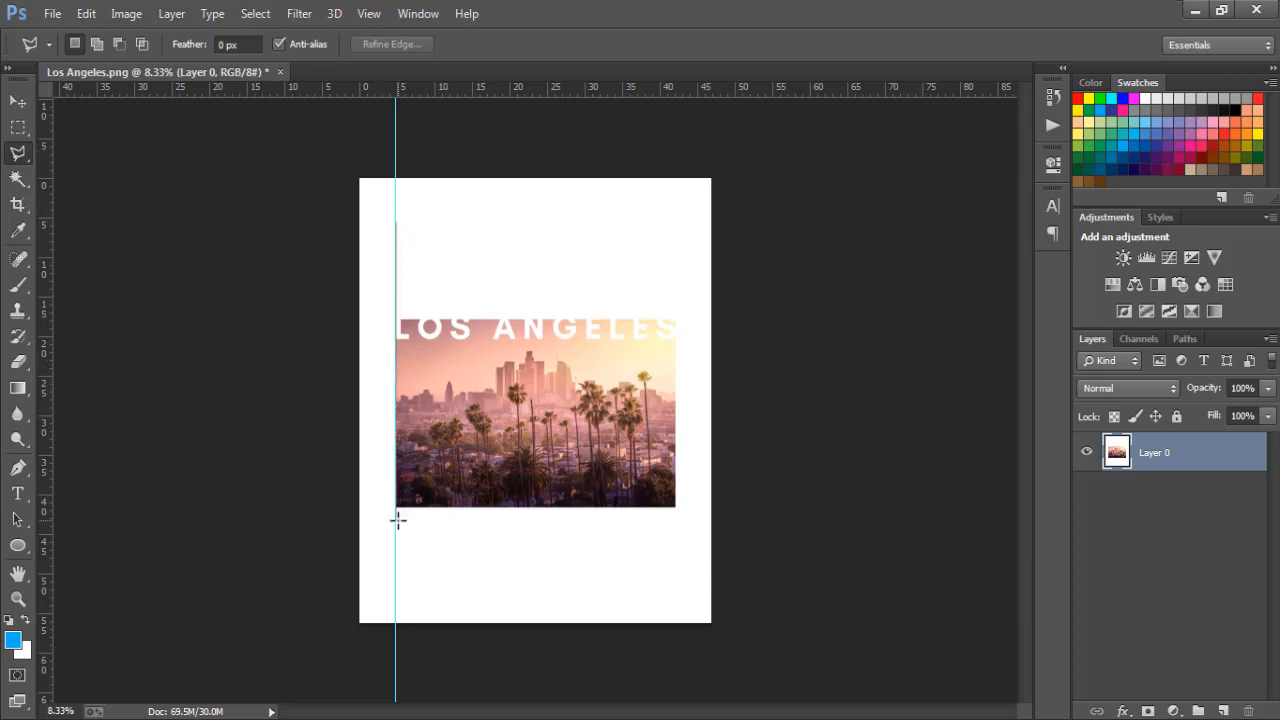
left_click(380, 523)
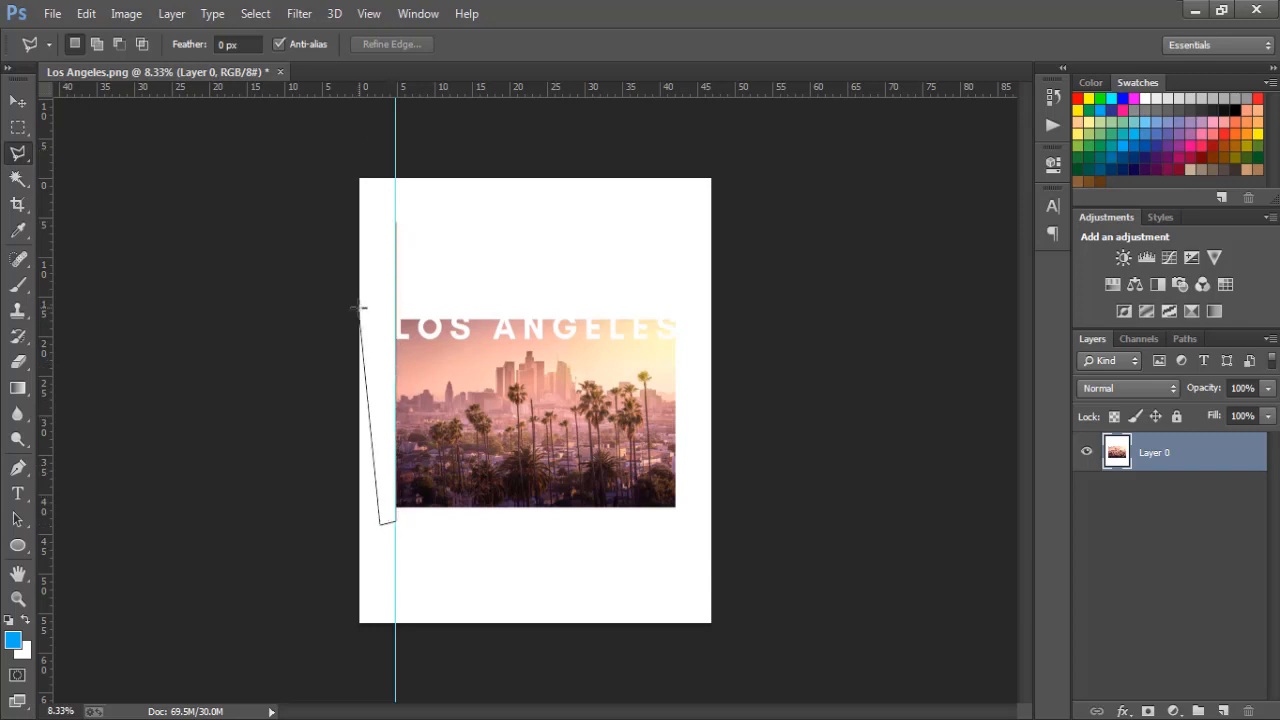
left_click(374, 222)
left_click(396, 223)
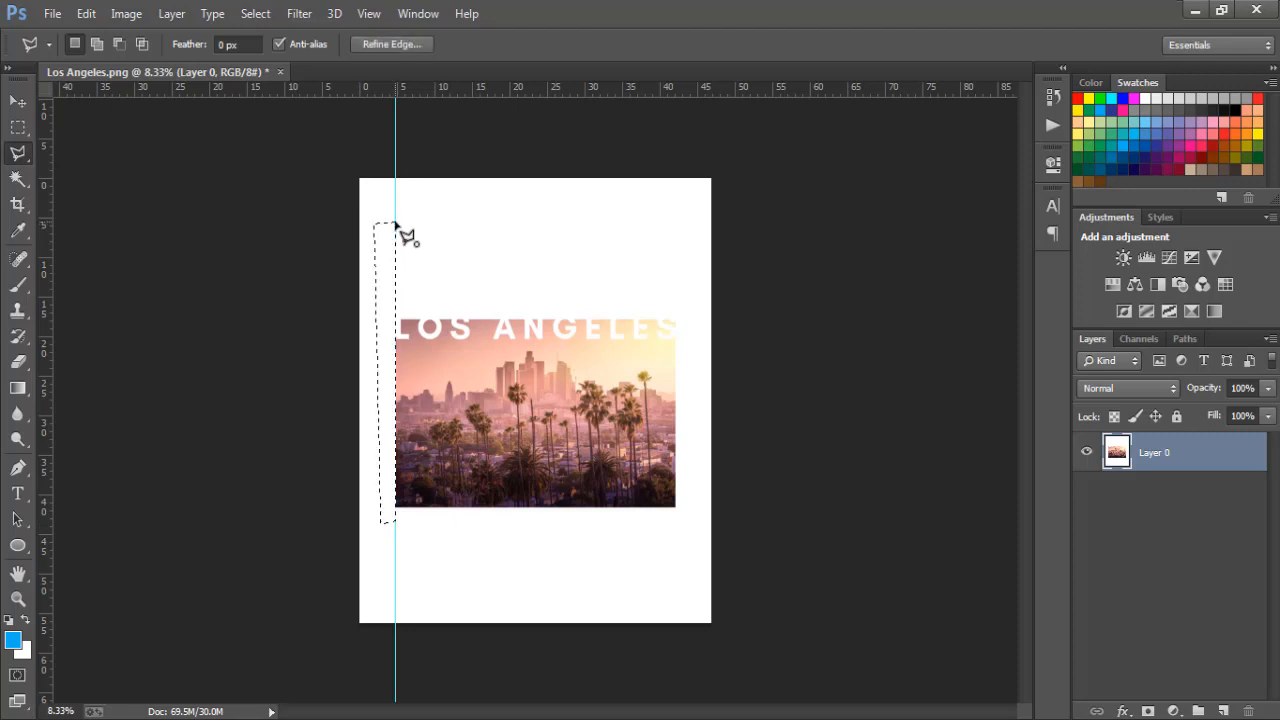
key("Delete")
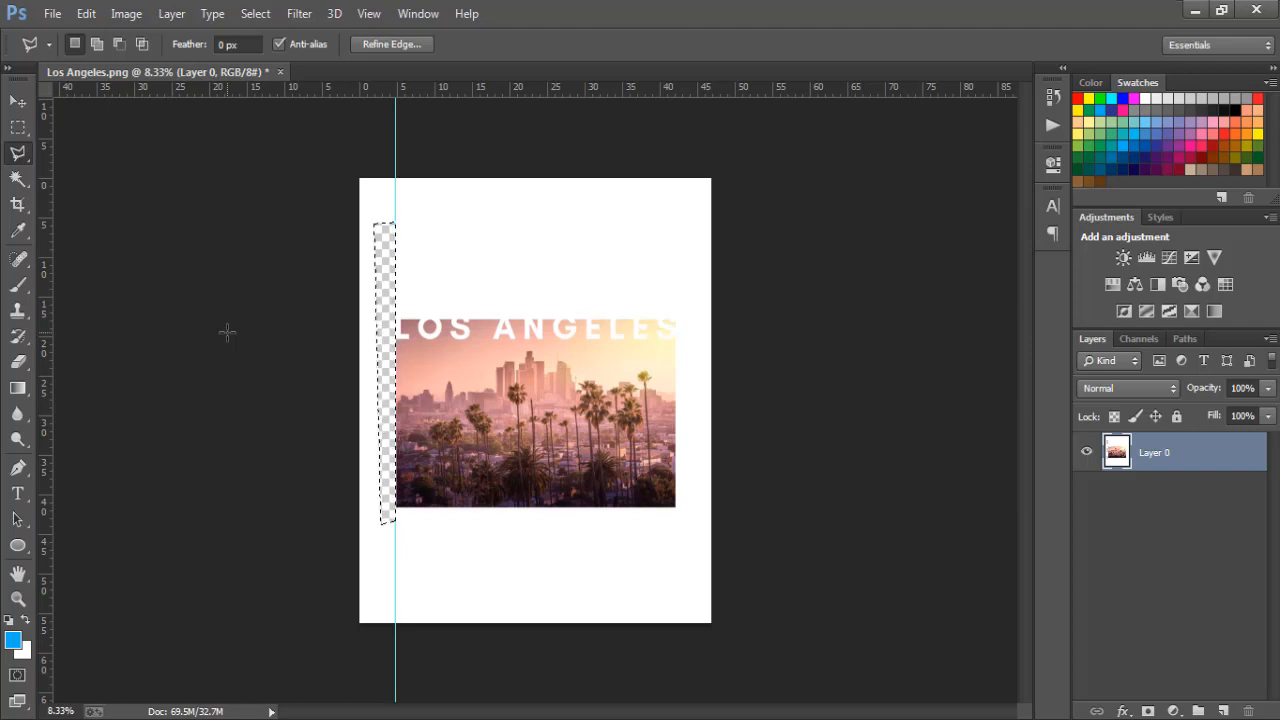
Restore the erased white strip and remove the vertical guide.
key("ctrl+BackSpace")
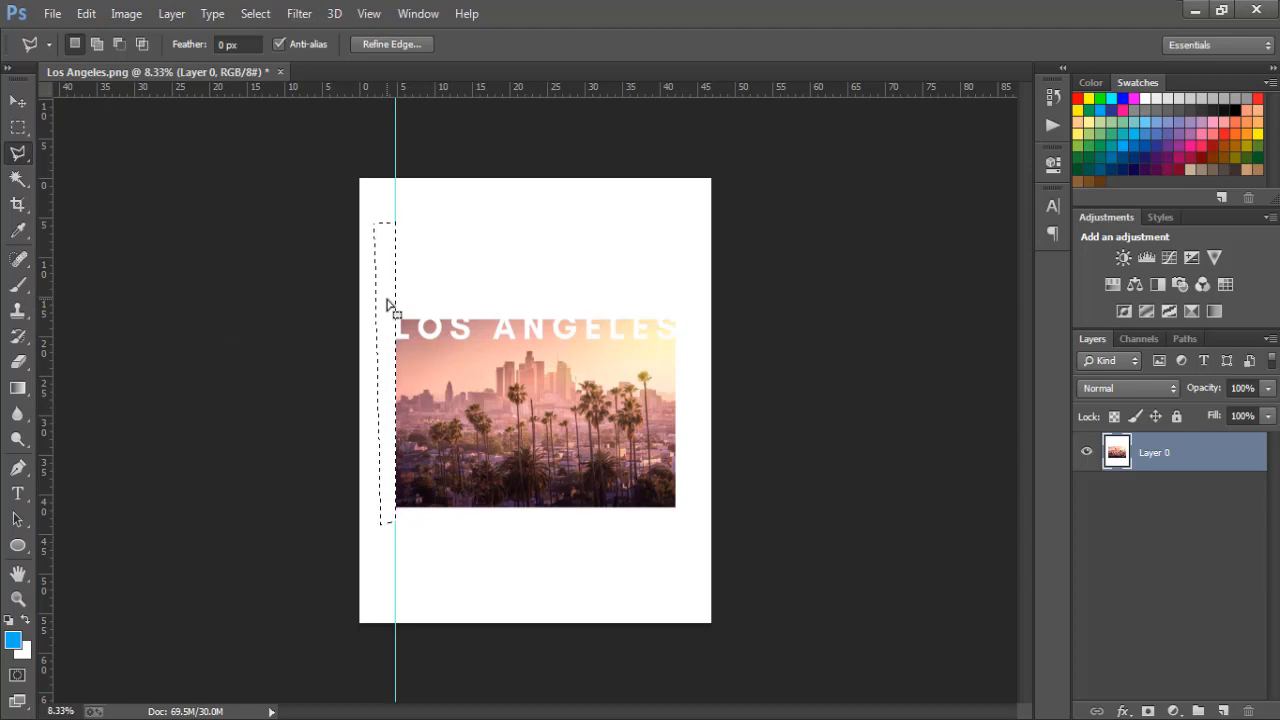
key("ctrl+d")
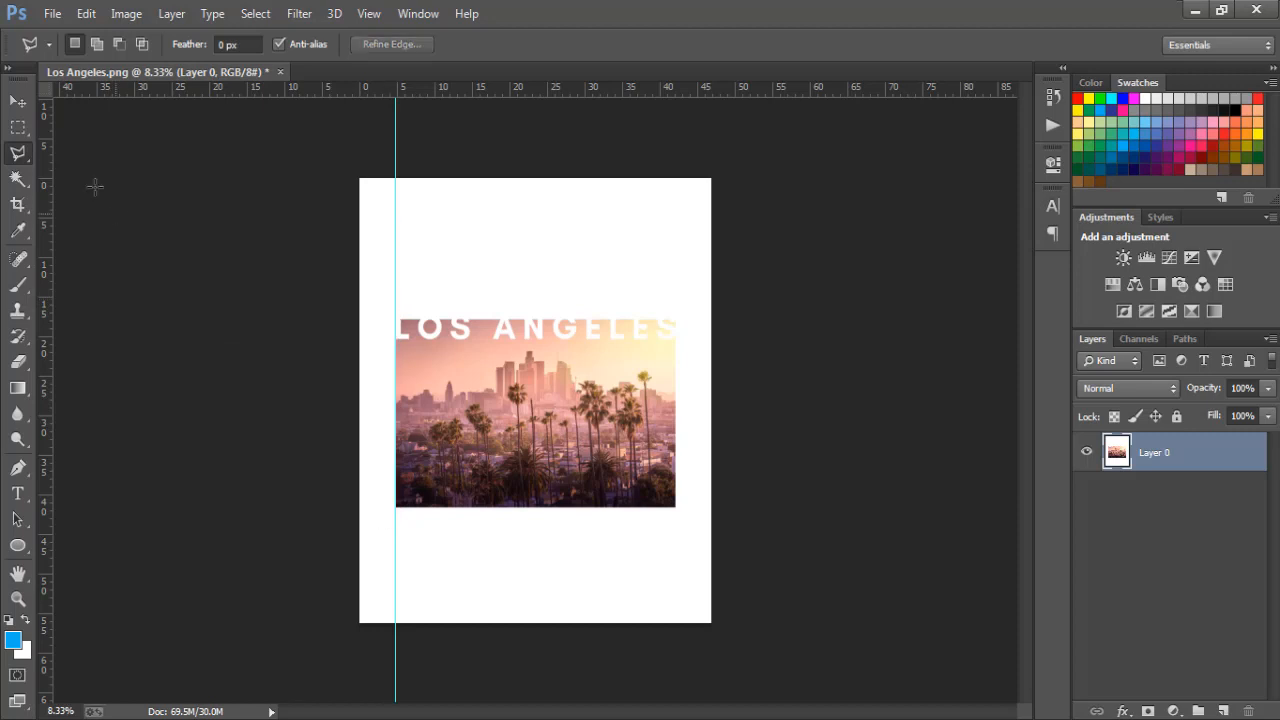
left_click(20, 103)
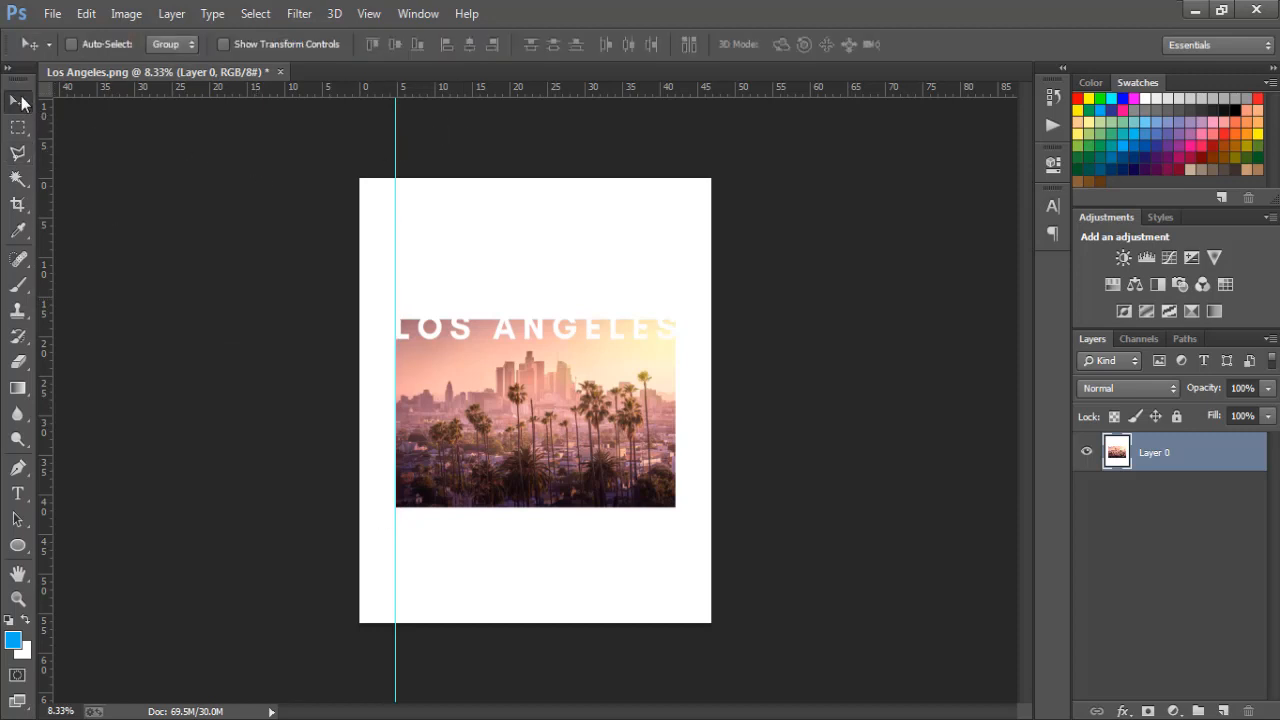
left_click_drag(396, 158, 25, 215)
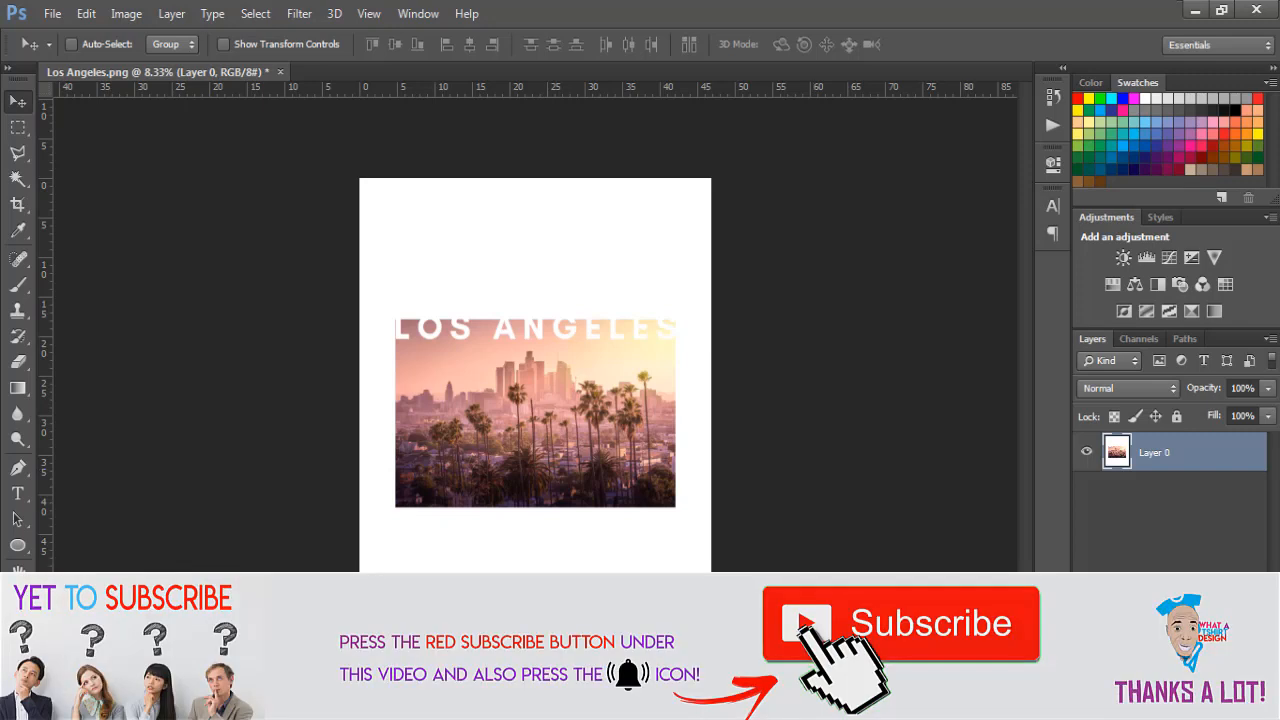
Add a new layer, and delete the white background and connected lettering from Layer 0 using the Magic Wand at tolerance 32.
left_click(1222, 709)
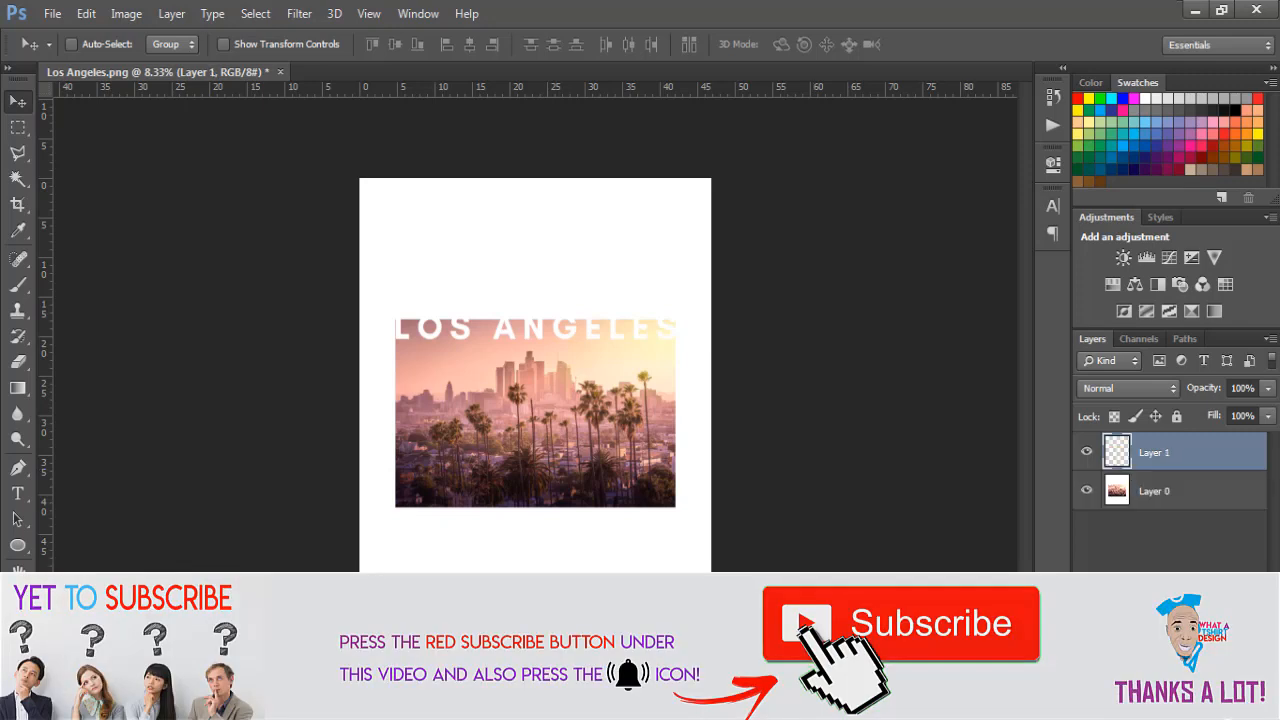
left_click(1160, 495)
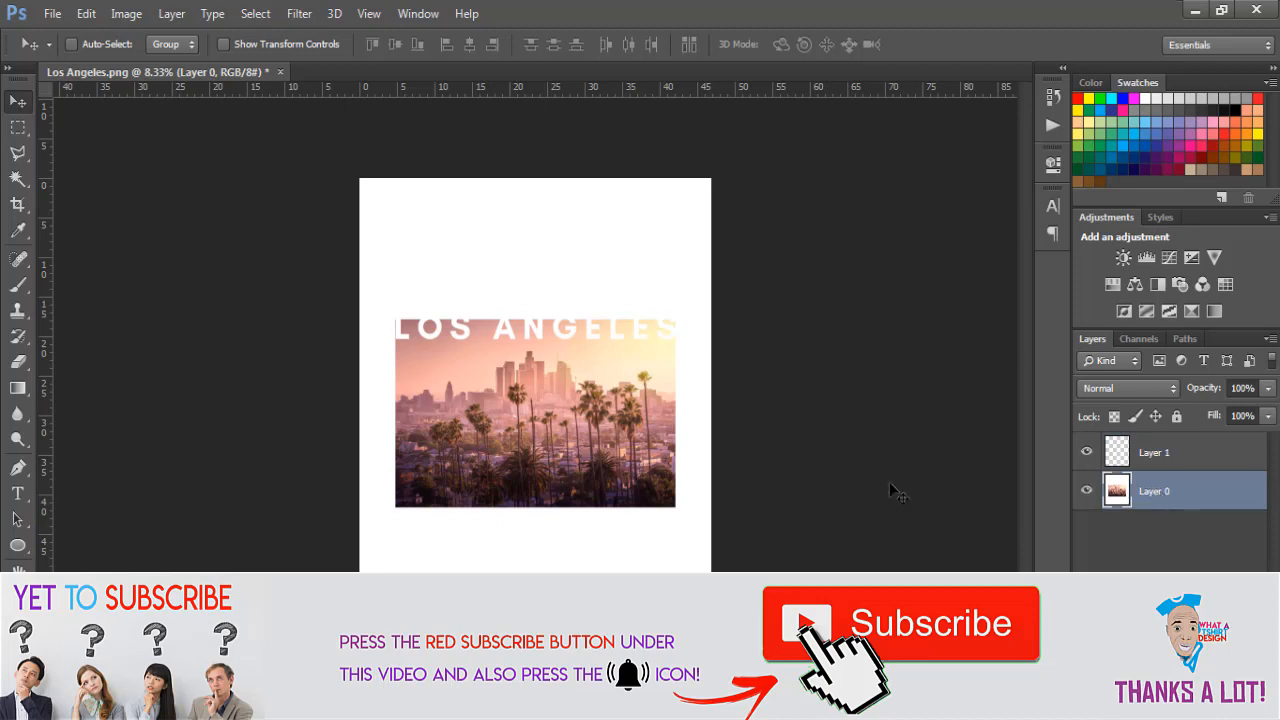
left_click(18, 180)
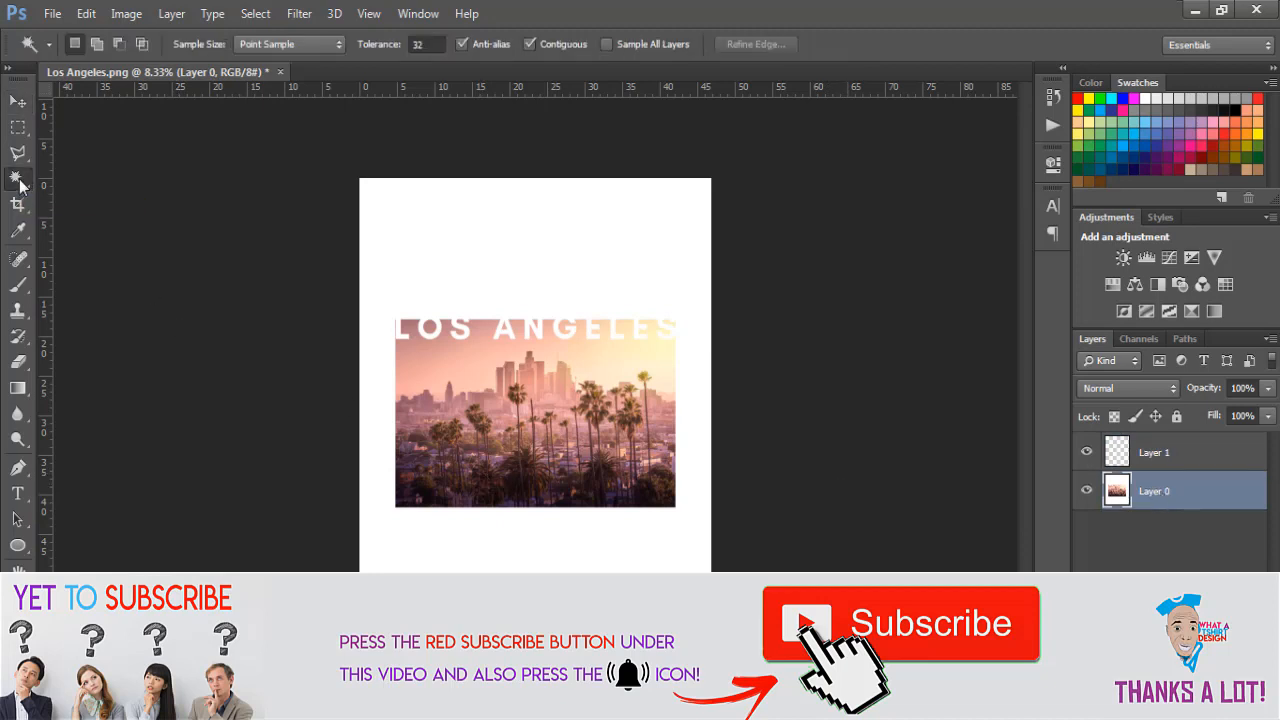
left_click(419, 240)
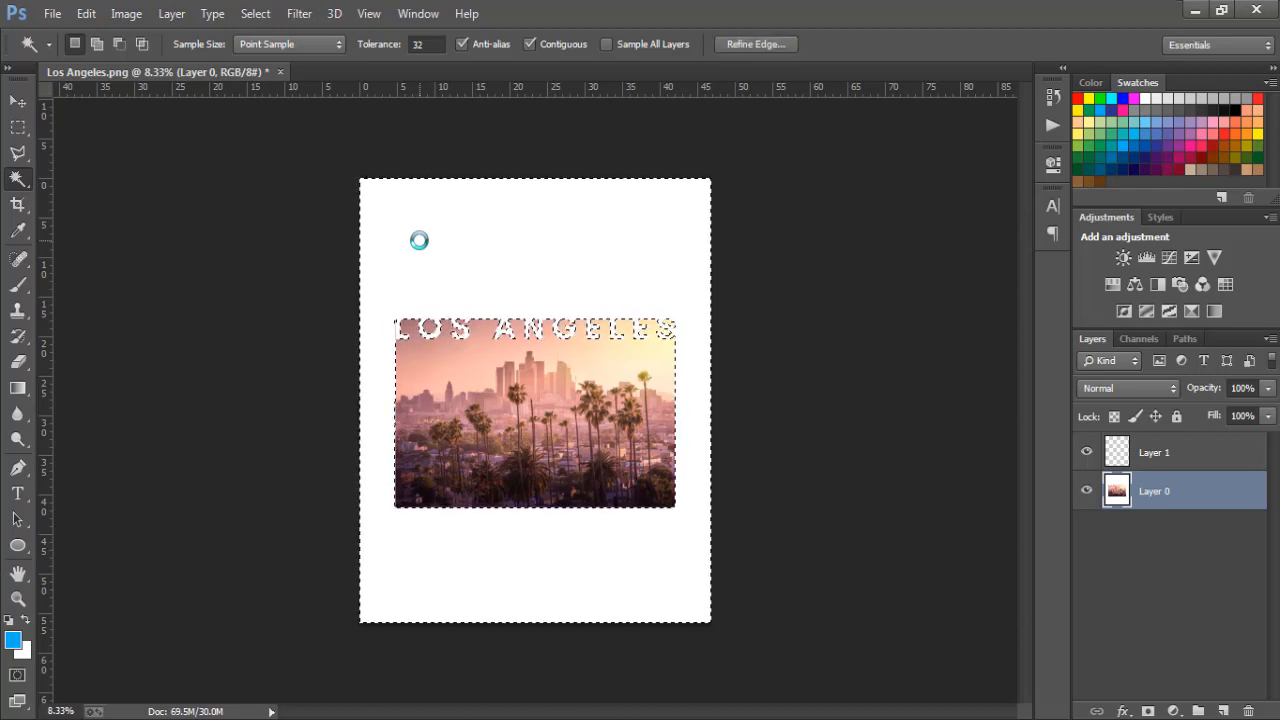
key("Delete")
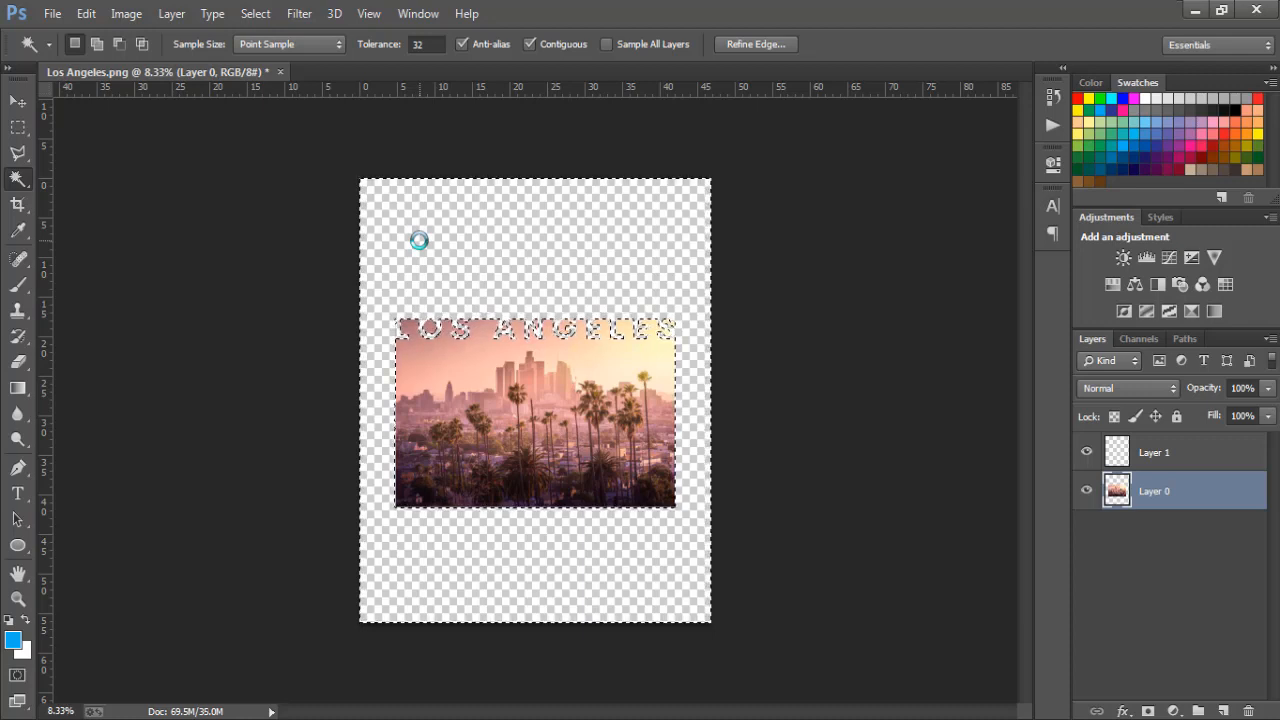
key("ctrl+d")
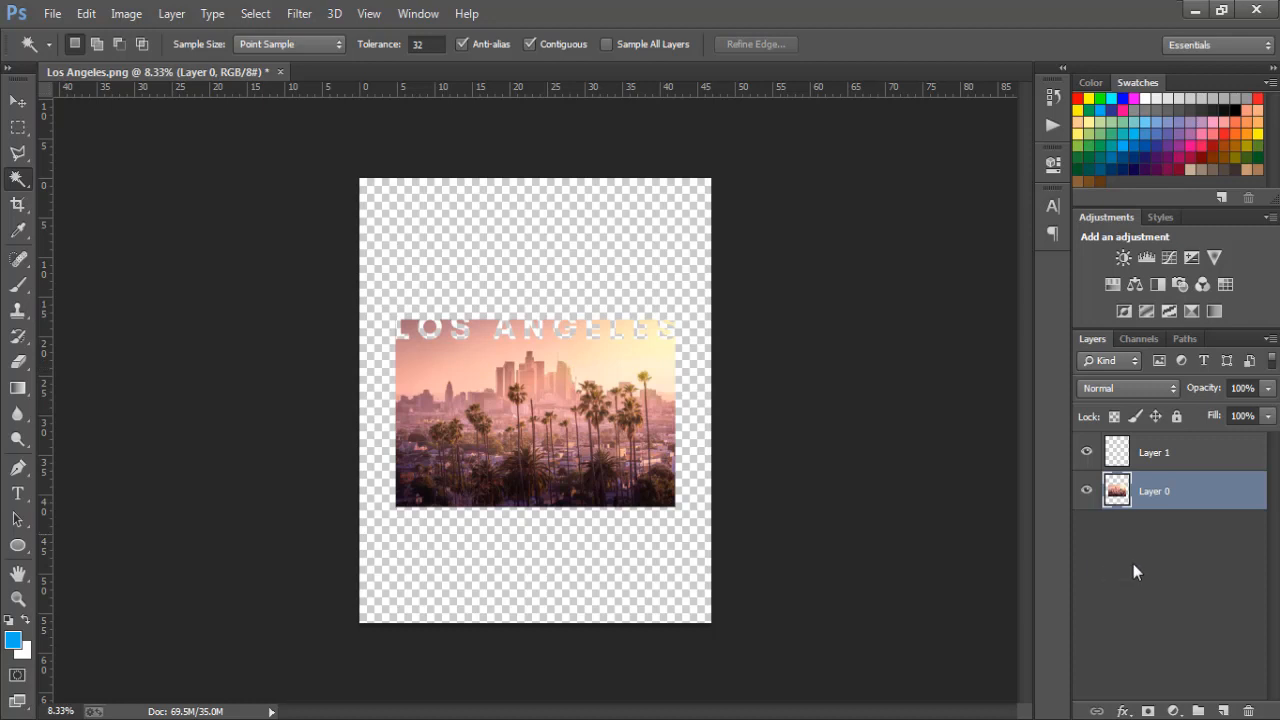
Scale the skyline artwork on Layer 0 up proportionally from its center to about 117.56%.
key("ctrl+t")
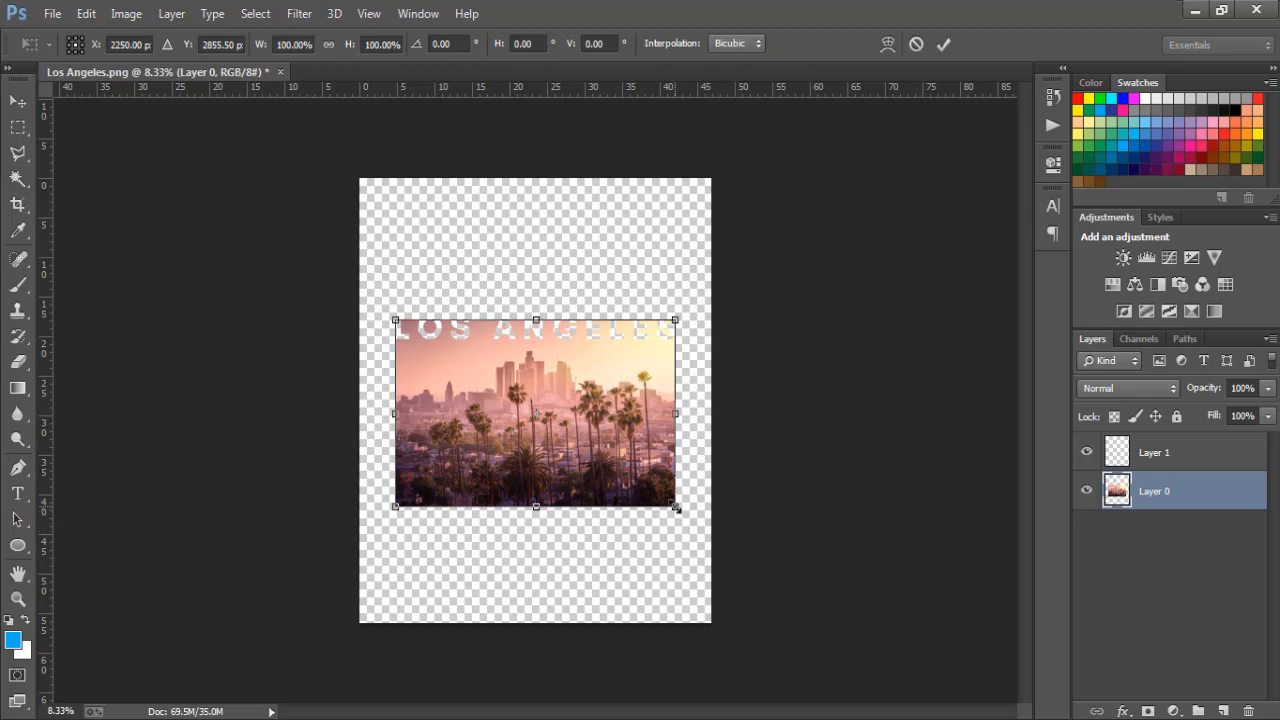
left_click_drag(676, 508, 693, 535)
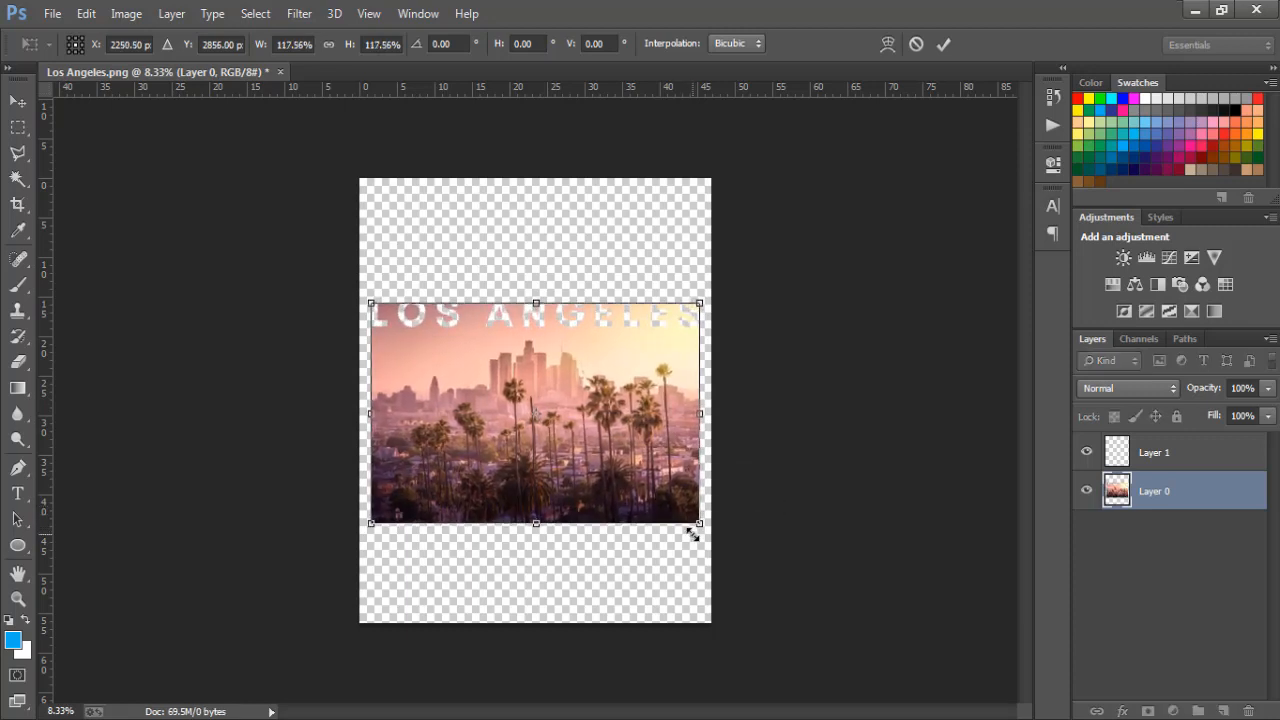
key("w")
key("Return")
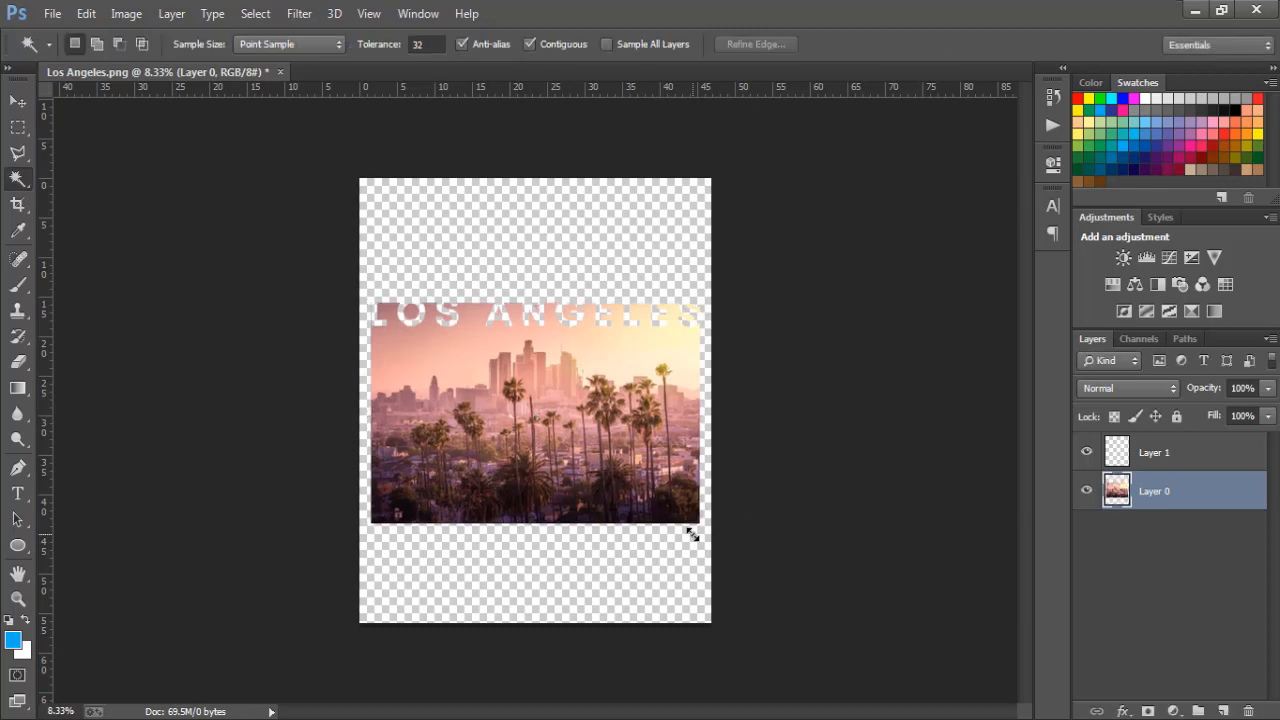
Save the design as a PNG named Los Angeles in the Pictures library, with Smallest / Slow compression and no interlacing.
left_click(49, 15)
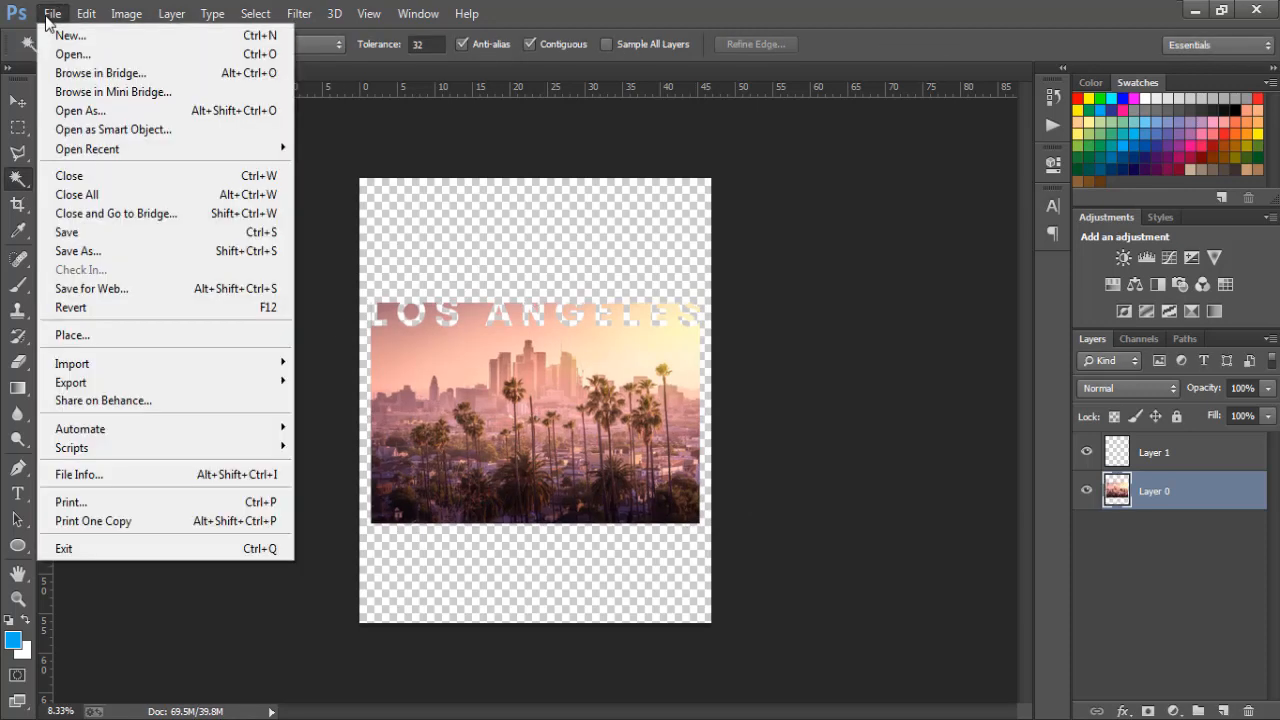
left_click(93, 250)
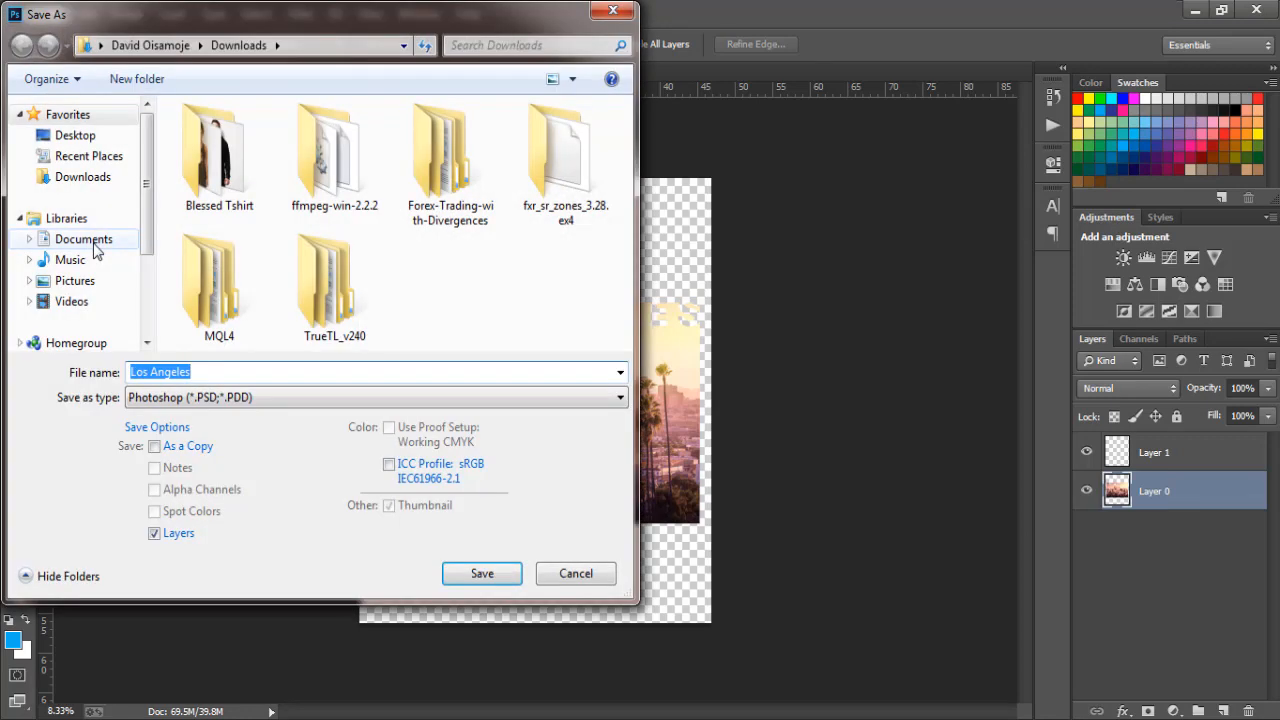
left_click(80, 281)
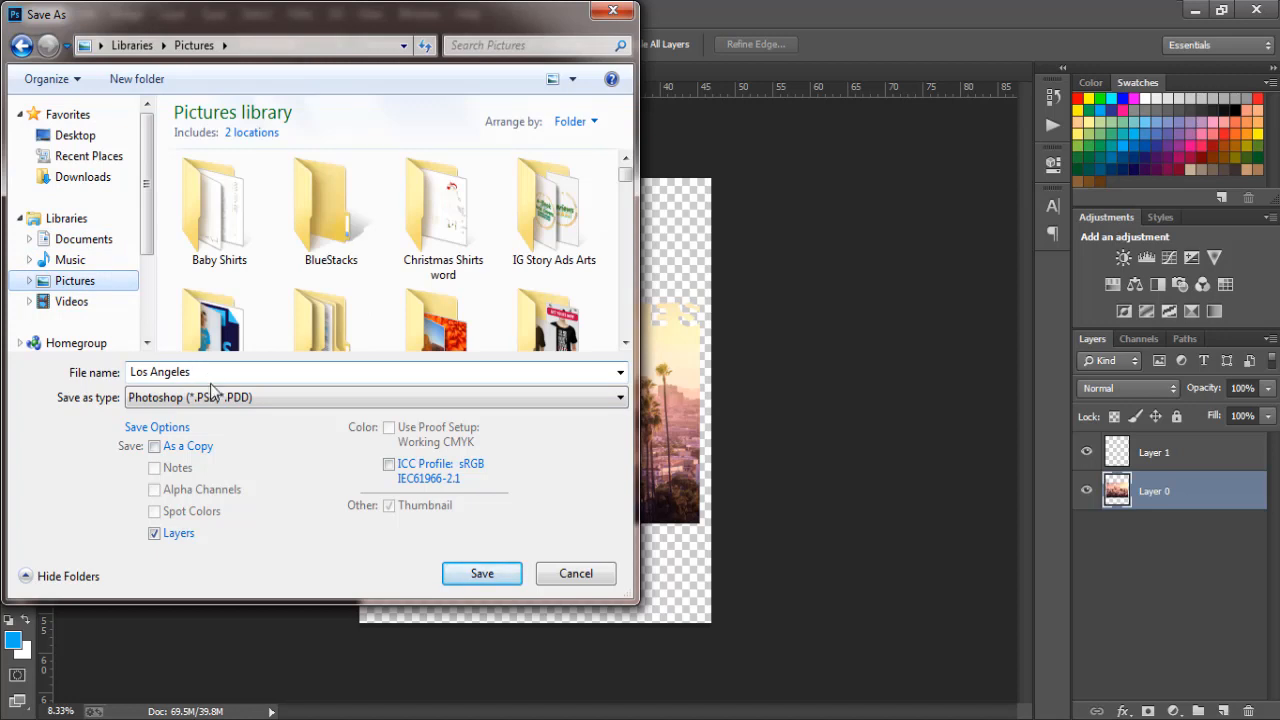
left_click(214, 397)
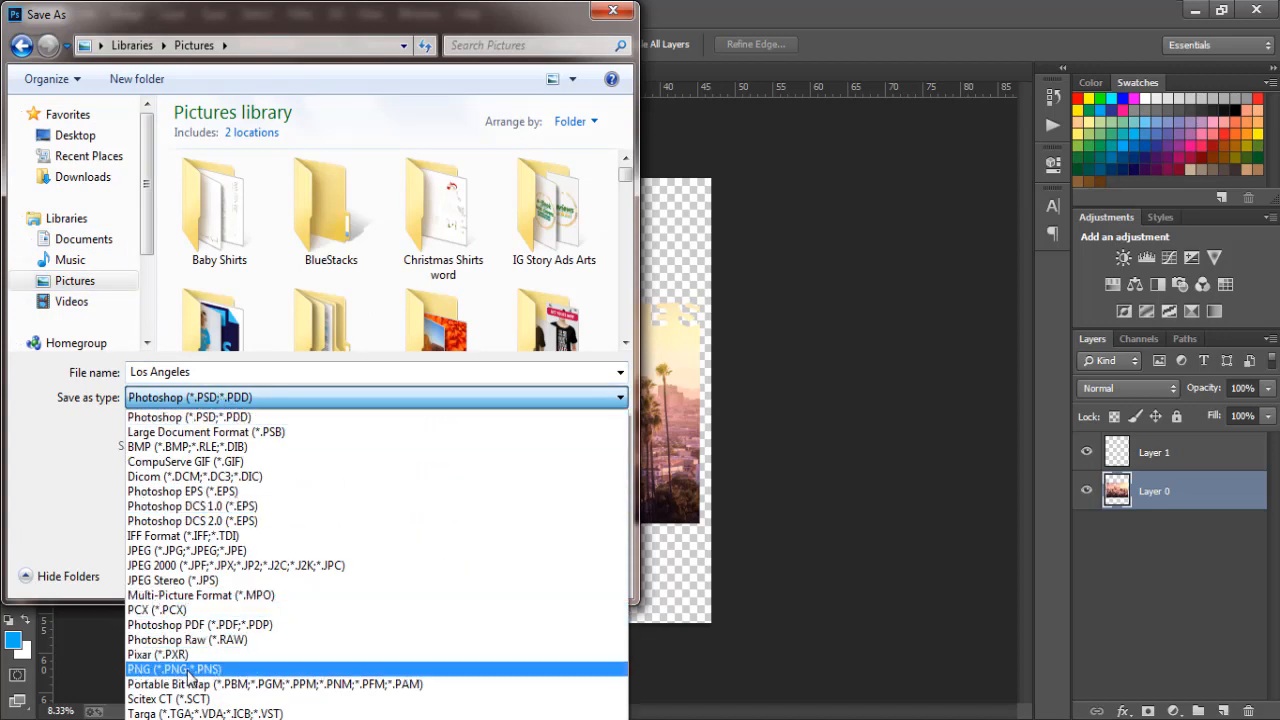
left_click(188, 669)
left_click(466, 578)
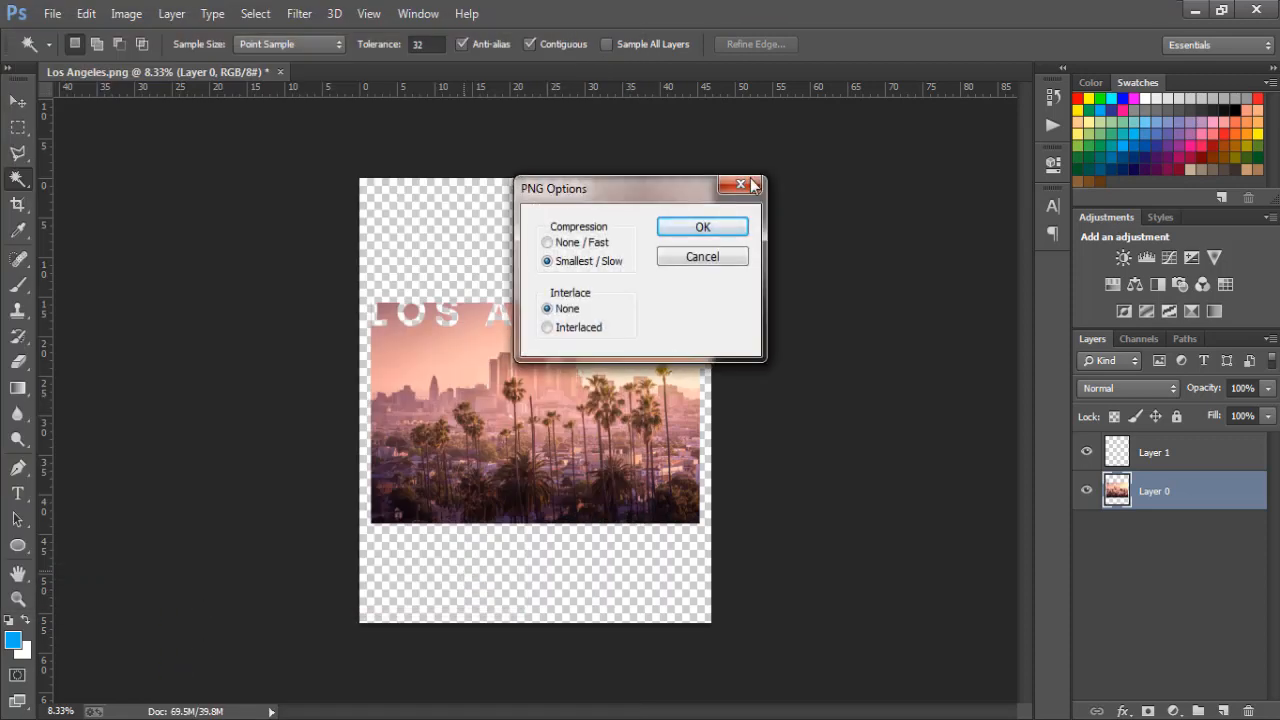
left_click(721, 227)
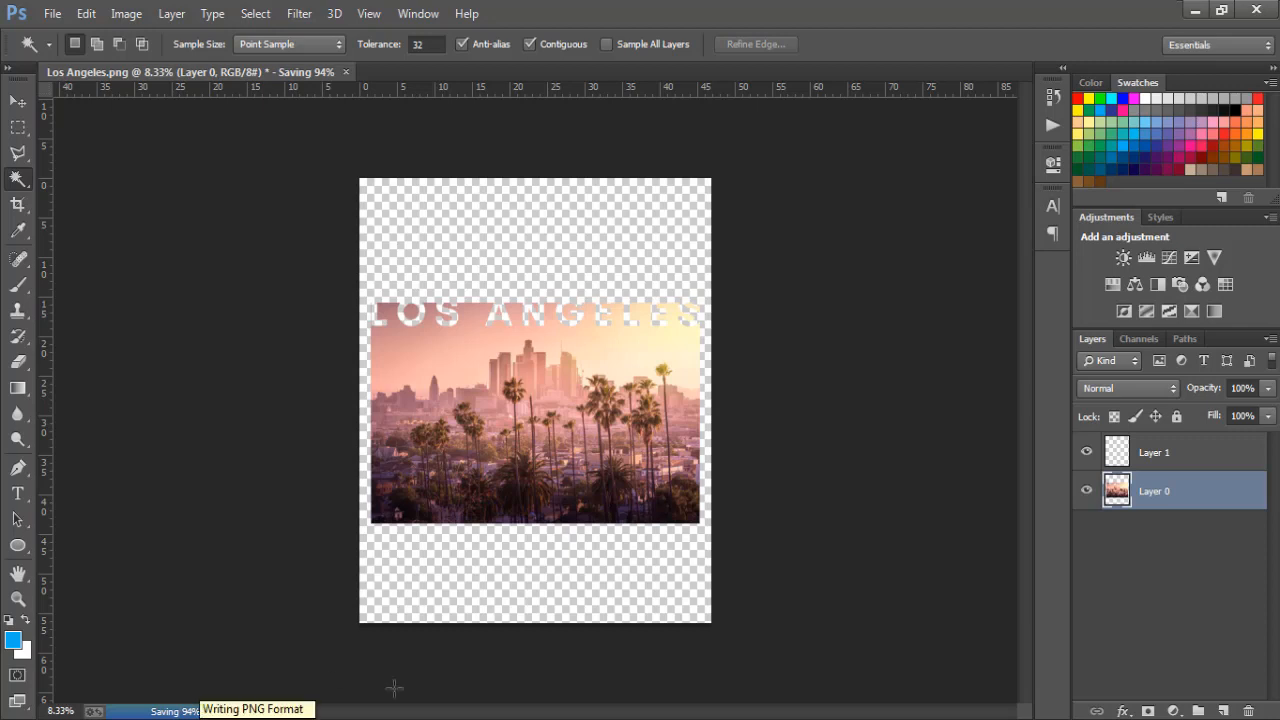
key("alt+Tab")
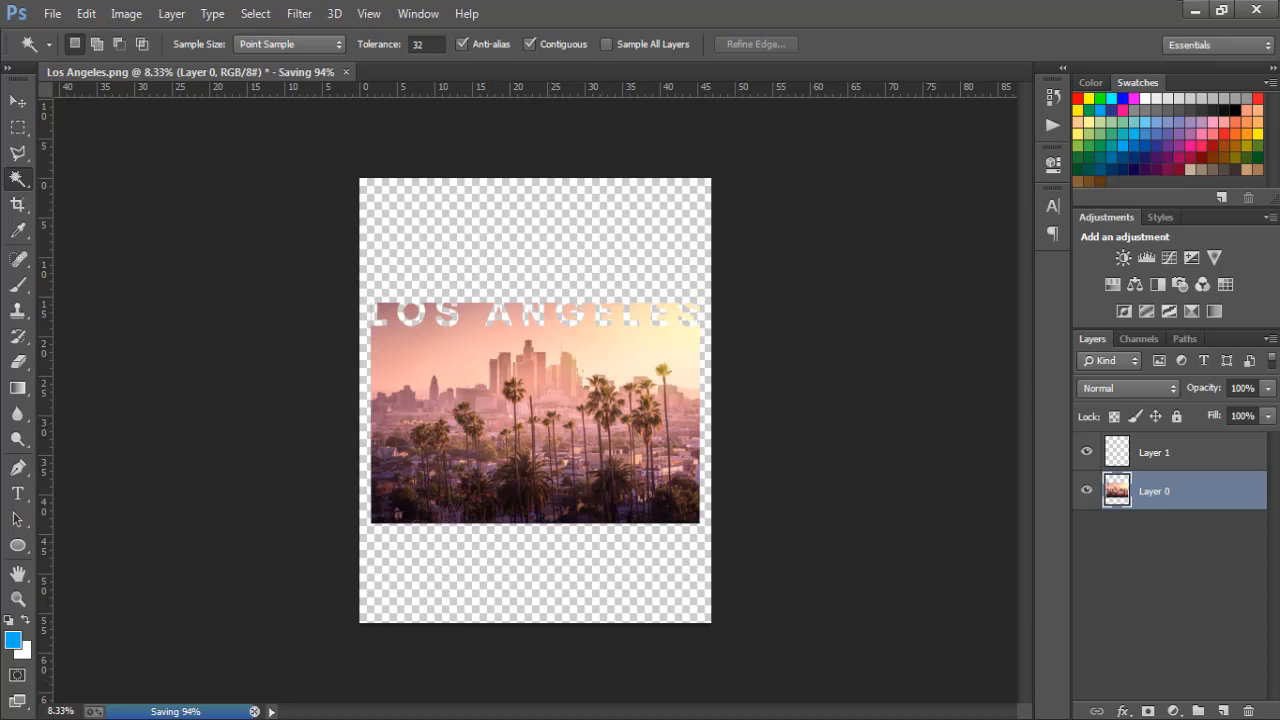
left_click(606, 719)
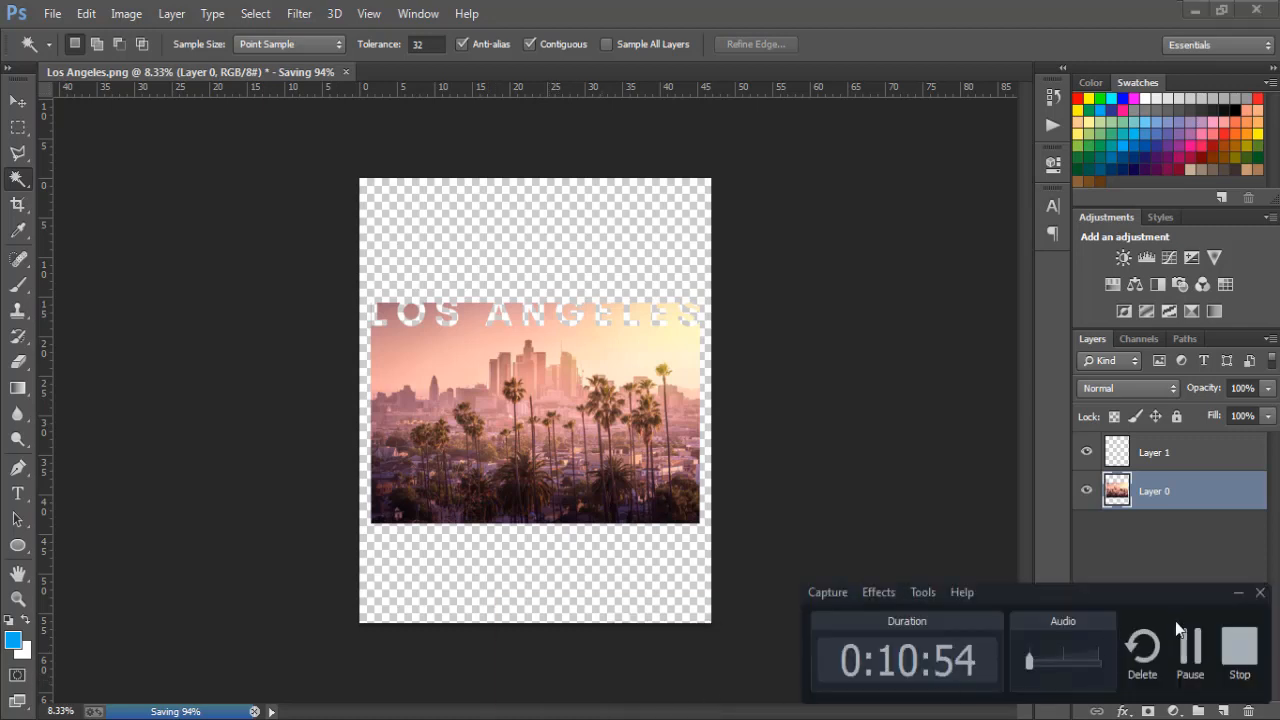
left_click(1190, 648)
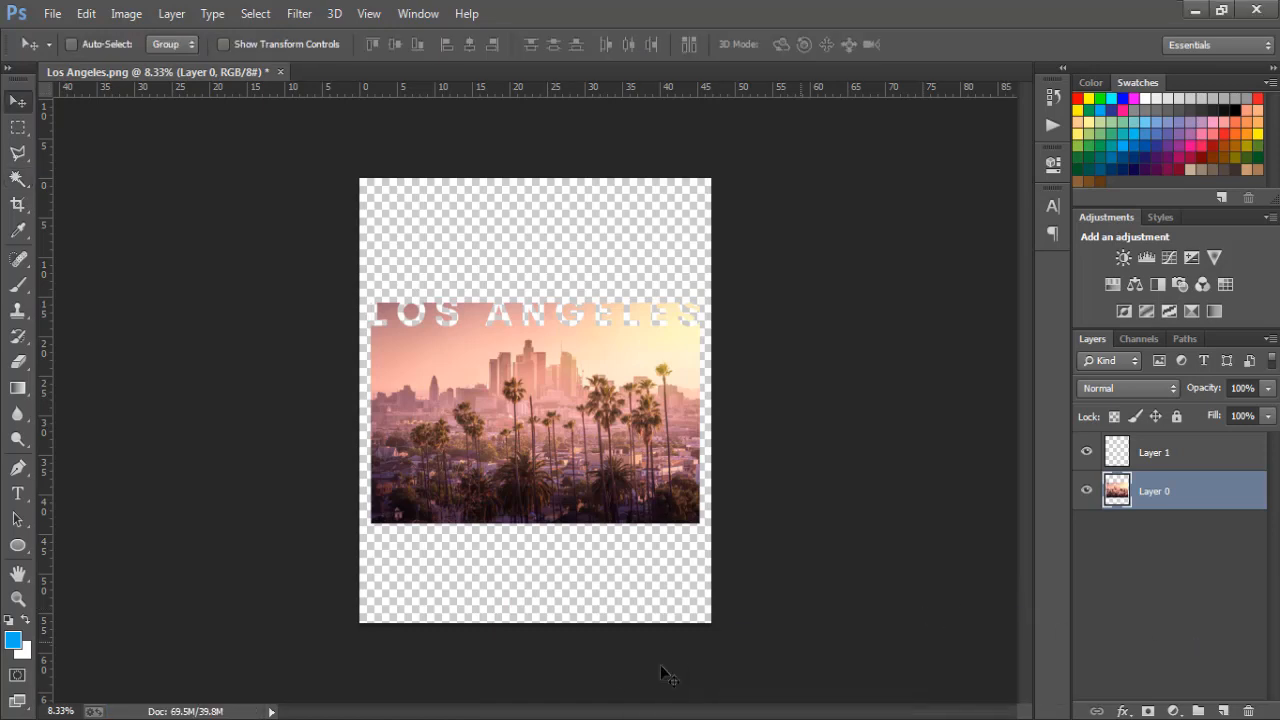
Find the saved Los Angeles PNG in the Pictures library, view it in Windows Photo Viewer, and close the viewer.
left_click(170, 719)
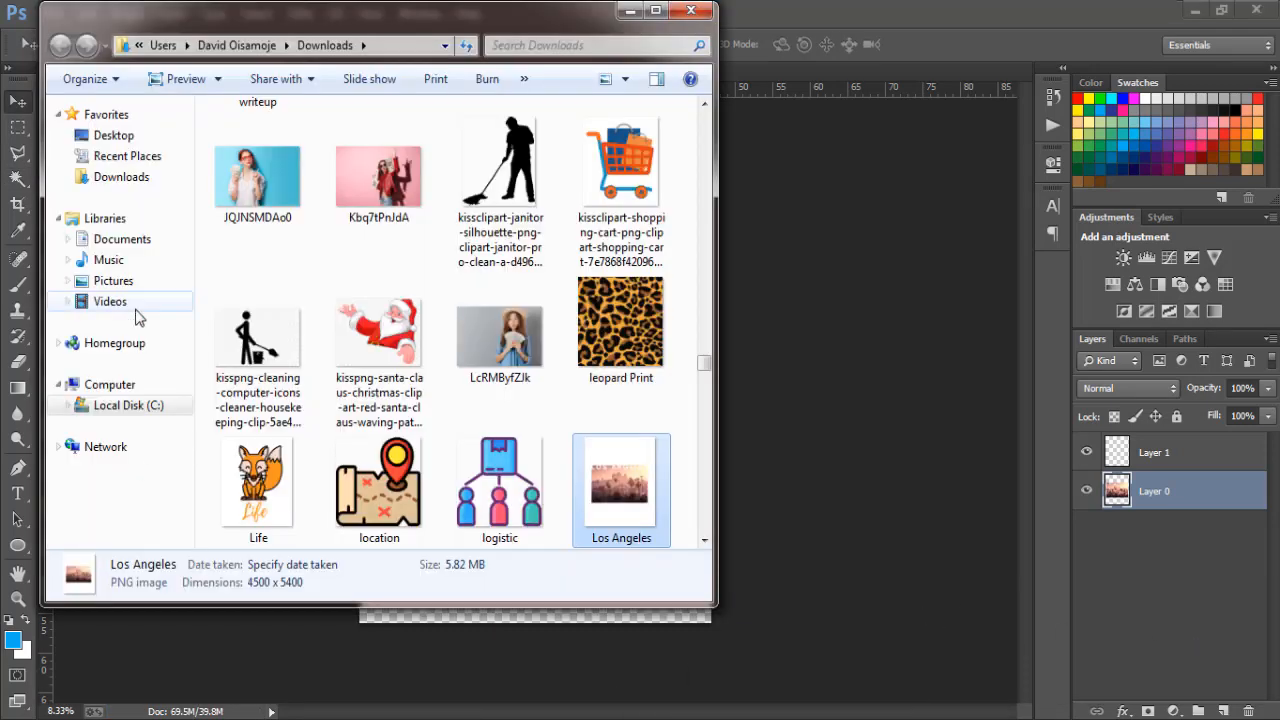
left_click(127, 284)
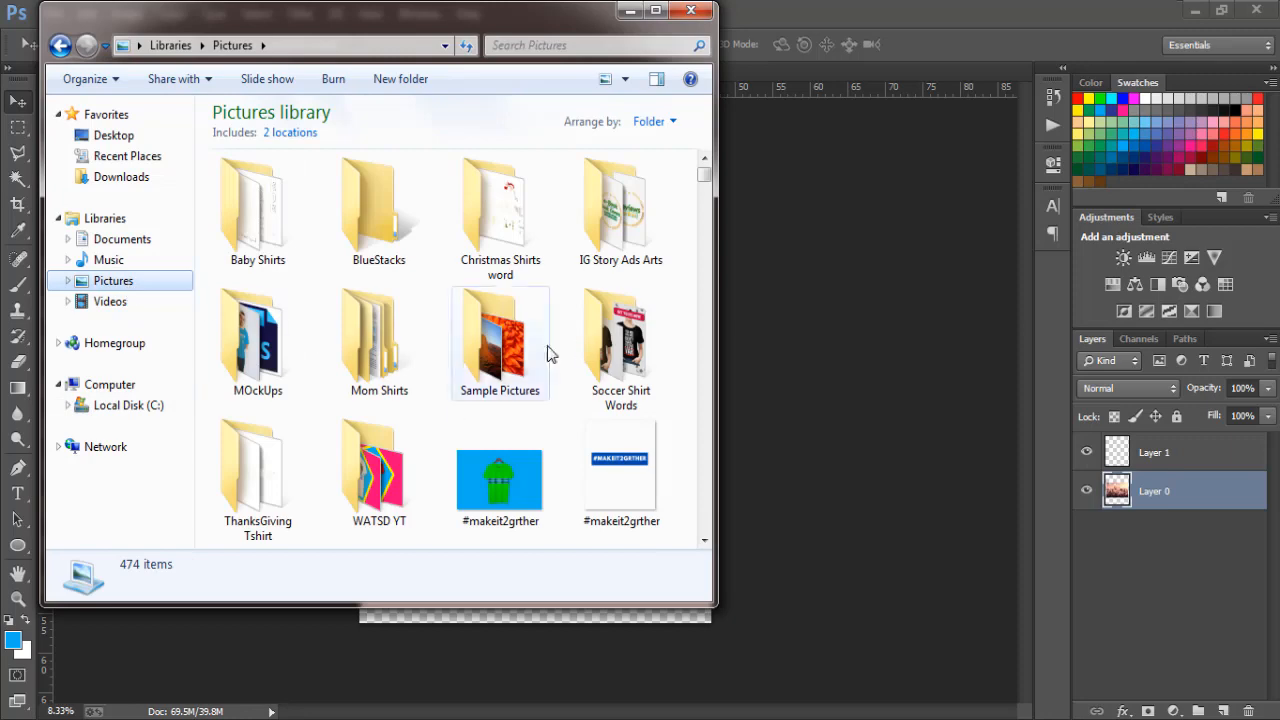
left_click(620, 350)
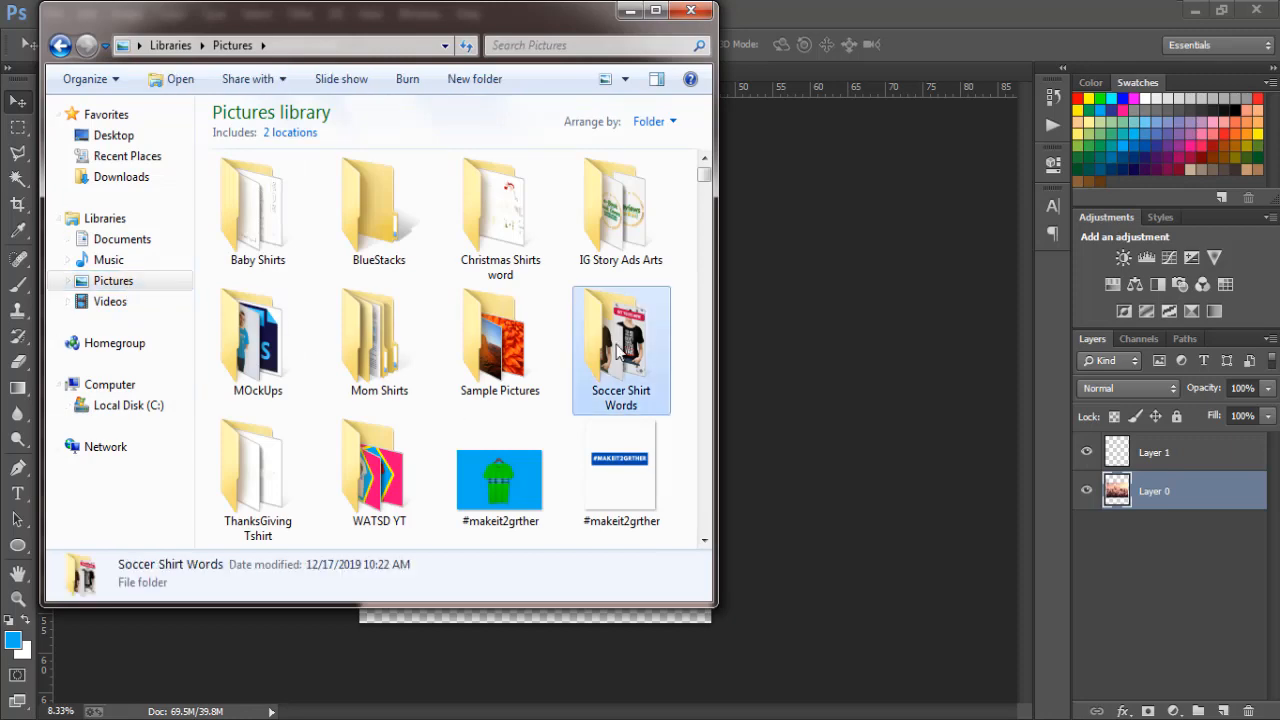
type("lo")
left_click(616, 344)
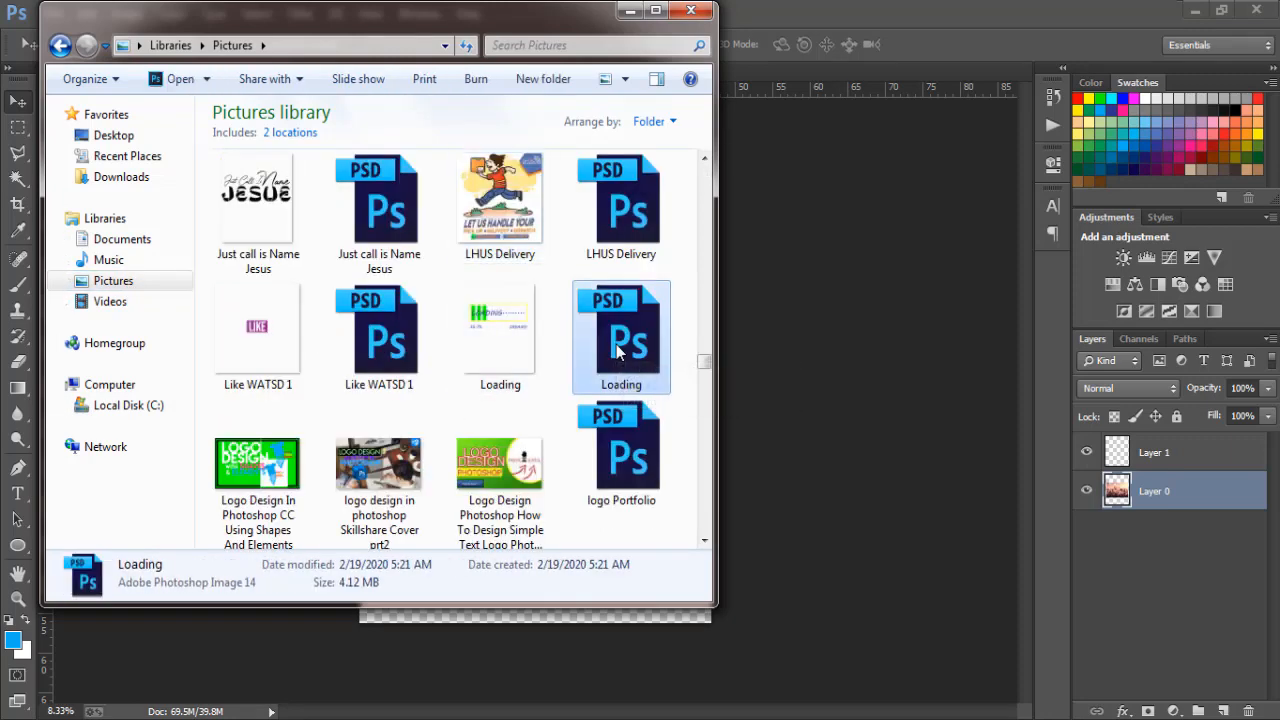
key("Right")
key("Right")
key("Right")
key("Right")
key("Right")
key("Right")
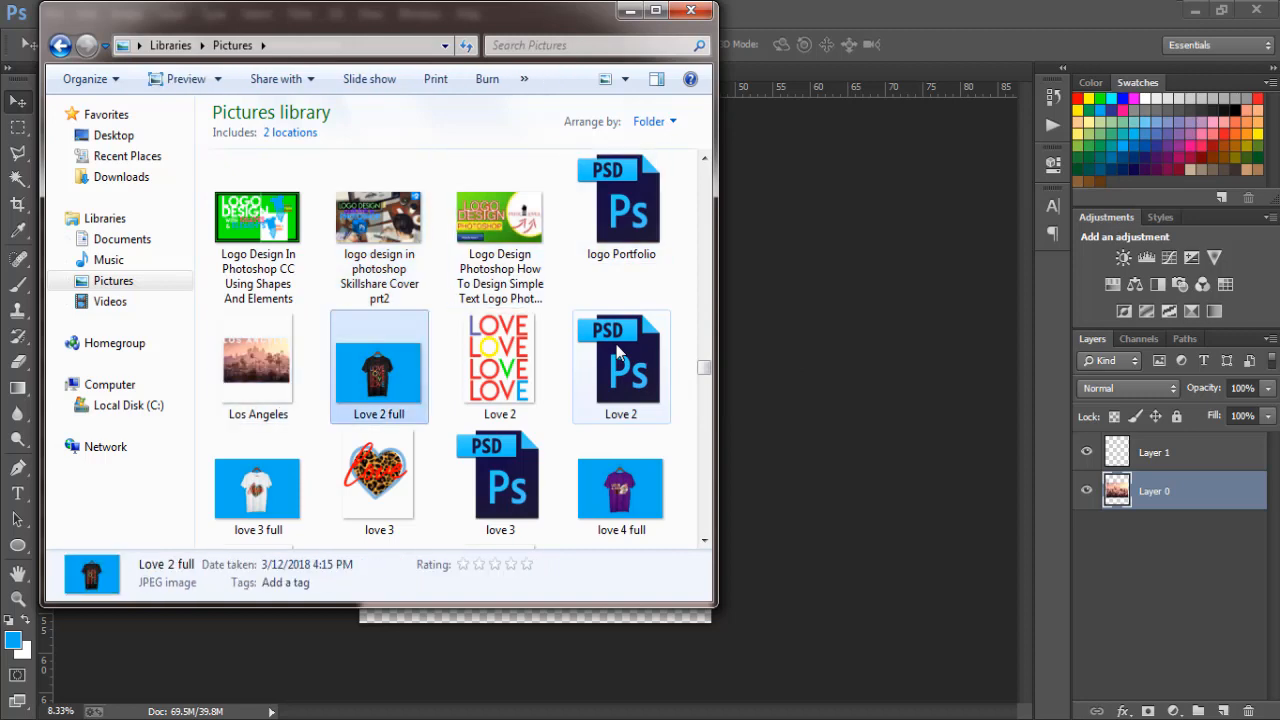
left_click(616, 344)
left_click(250, 349)
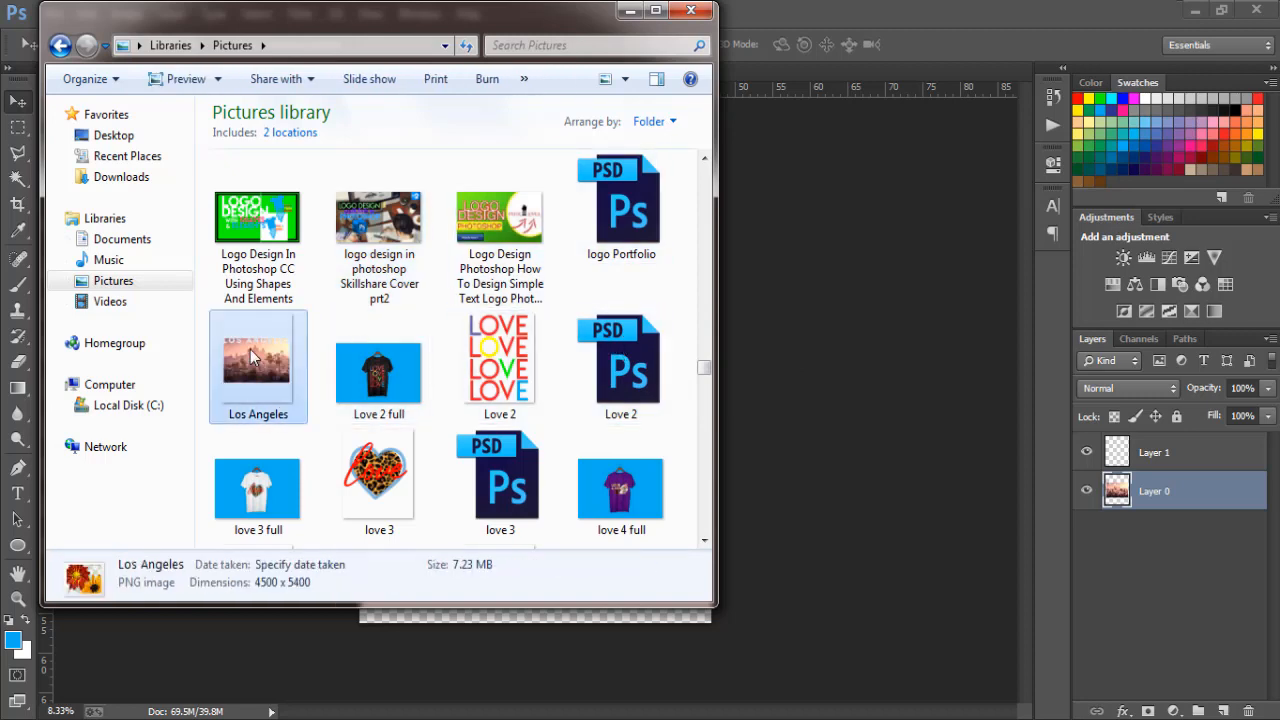
double_click(250, 349)
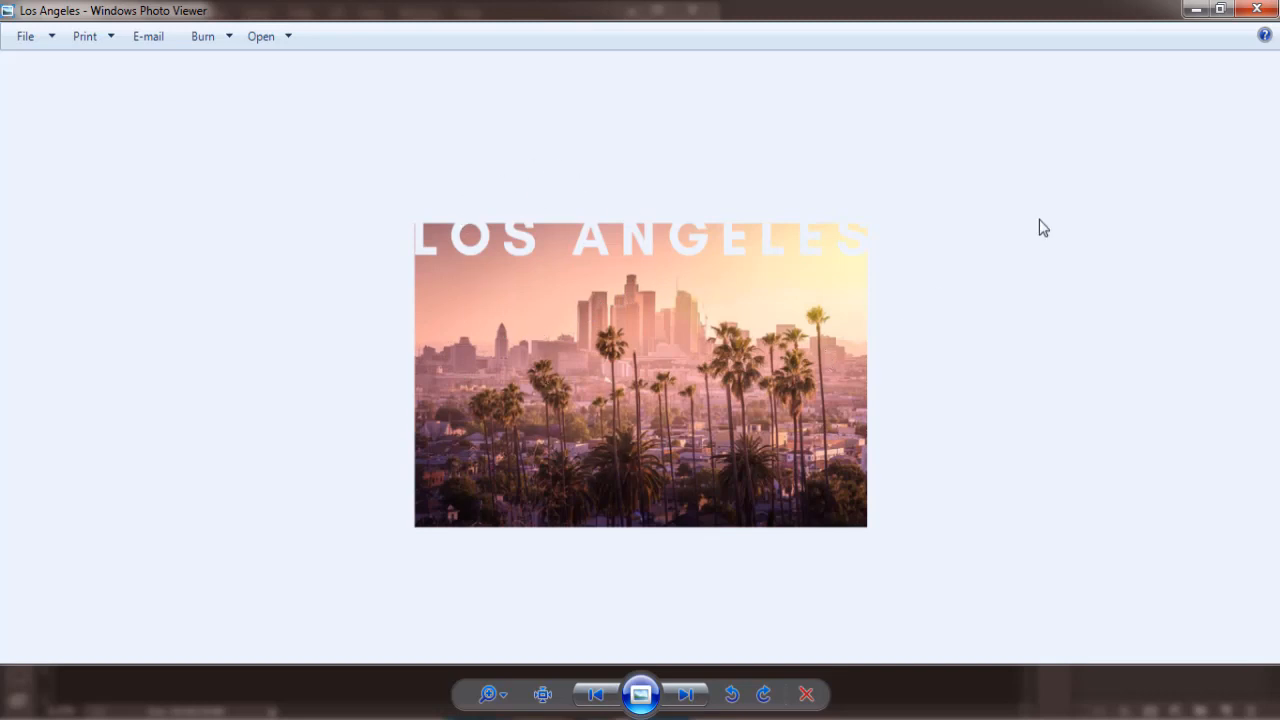
left_click(1256, 9)
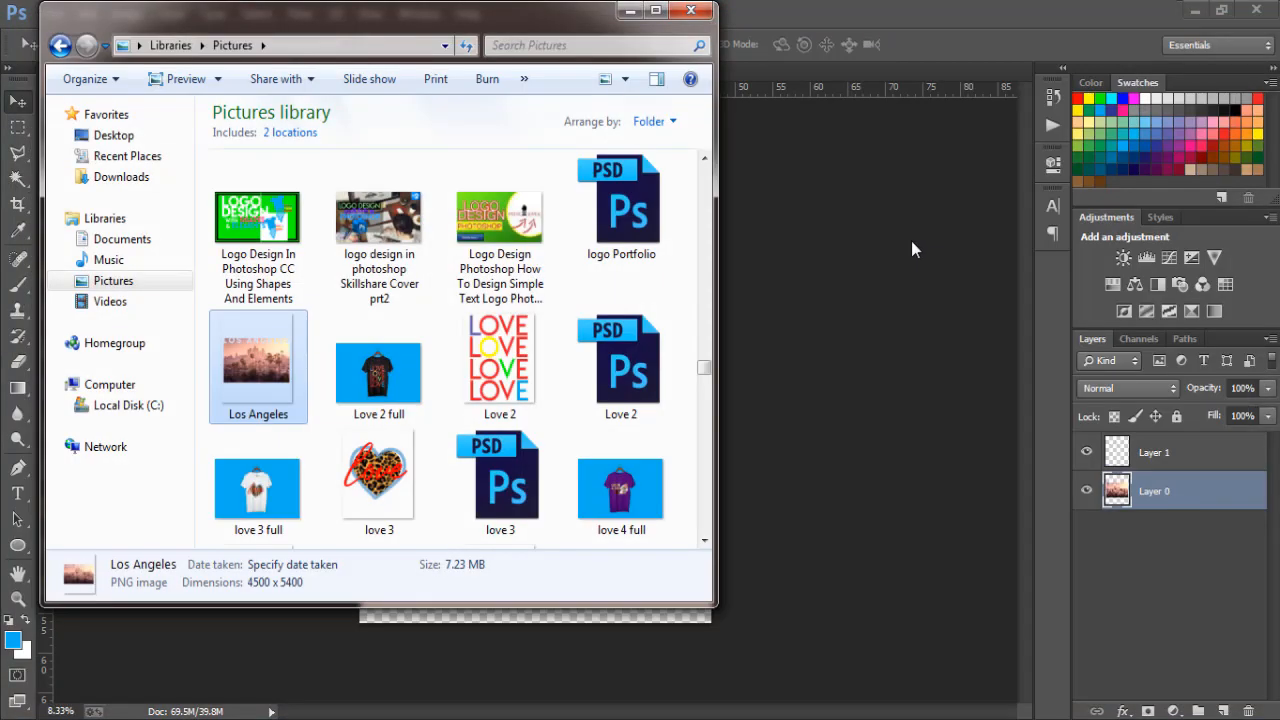
Open the "New tshirt mockup on hunger" PSD from the MOckUps folder of the Pictures library in Photoshop.
left_click(617, 373)
key("m")
key("m")
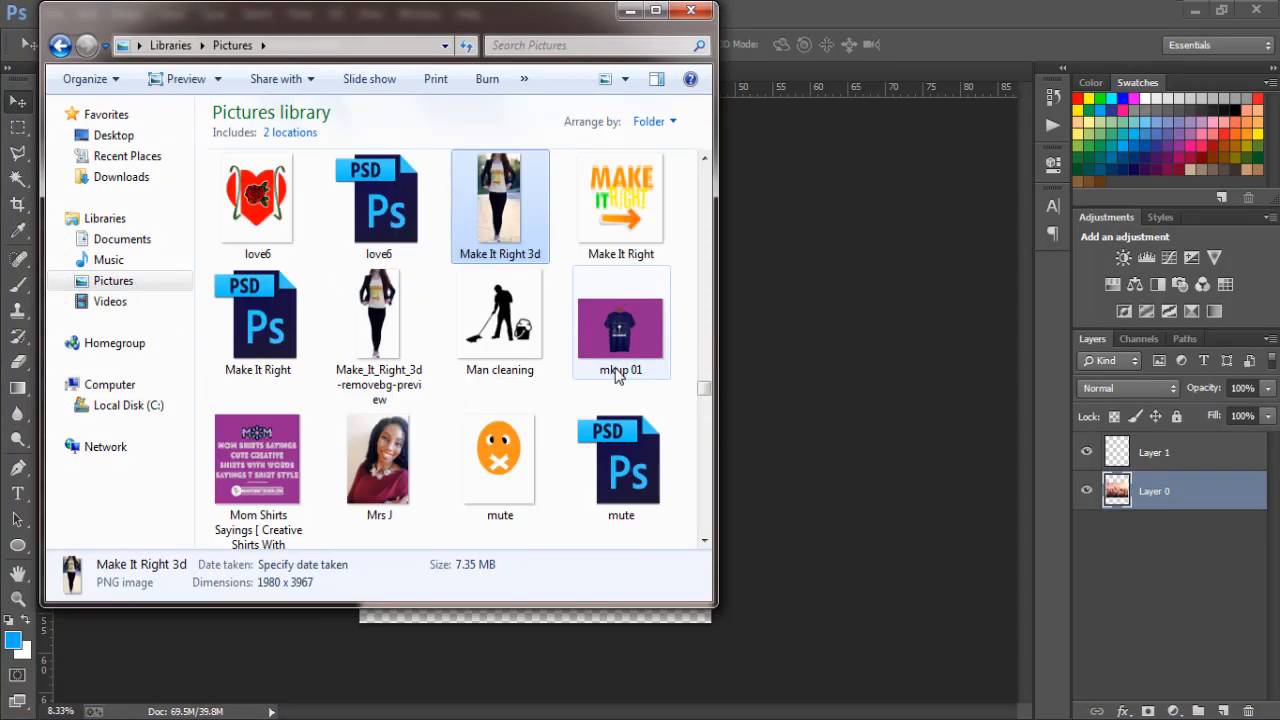
left_click_drag(710, 393, 706, 176)
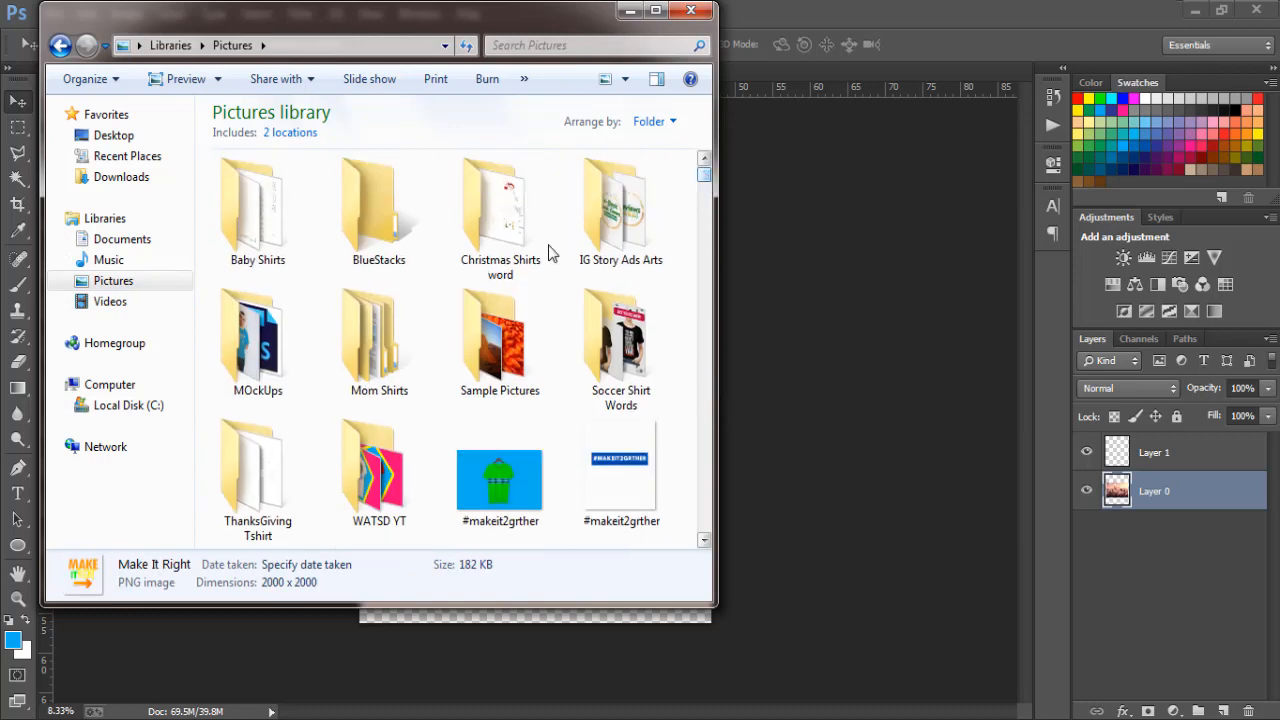
double_click(258, 340)
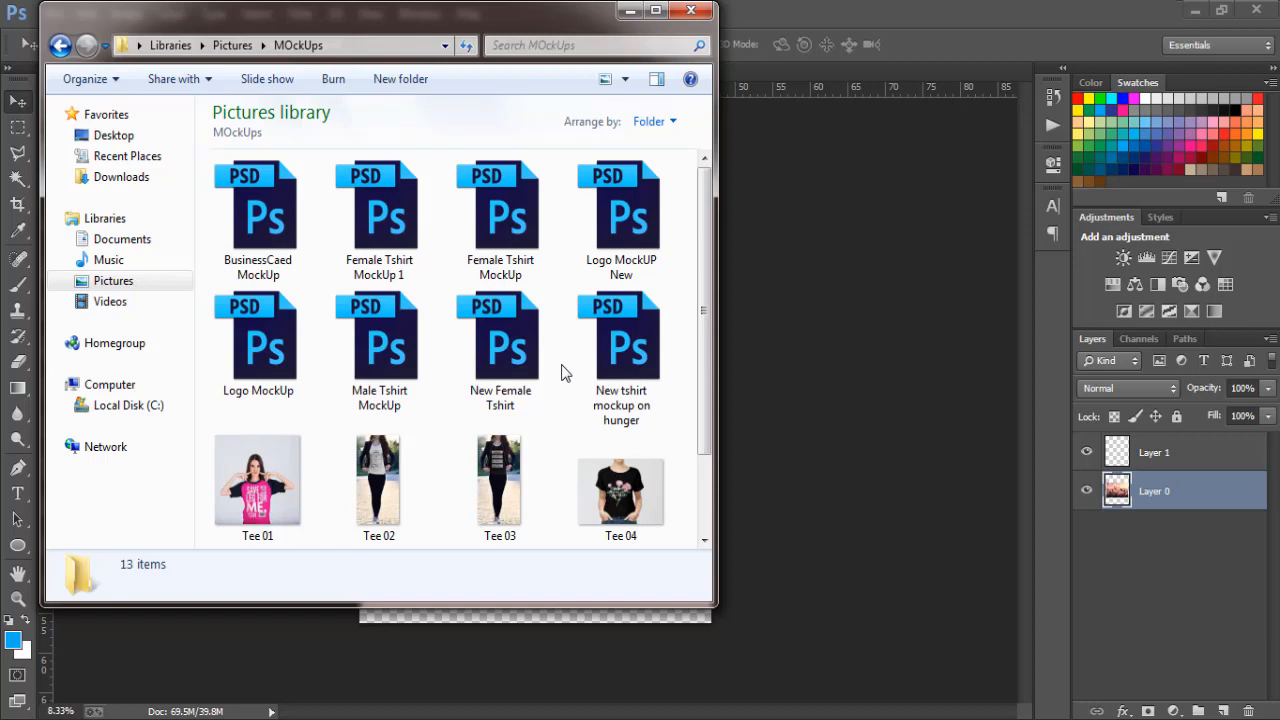
double_click(612, 372)
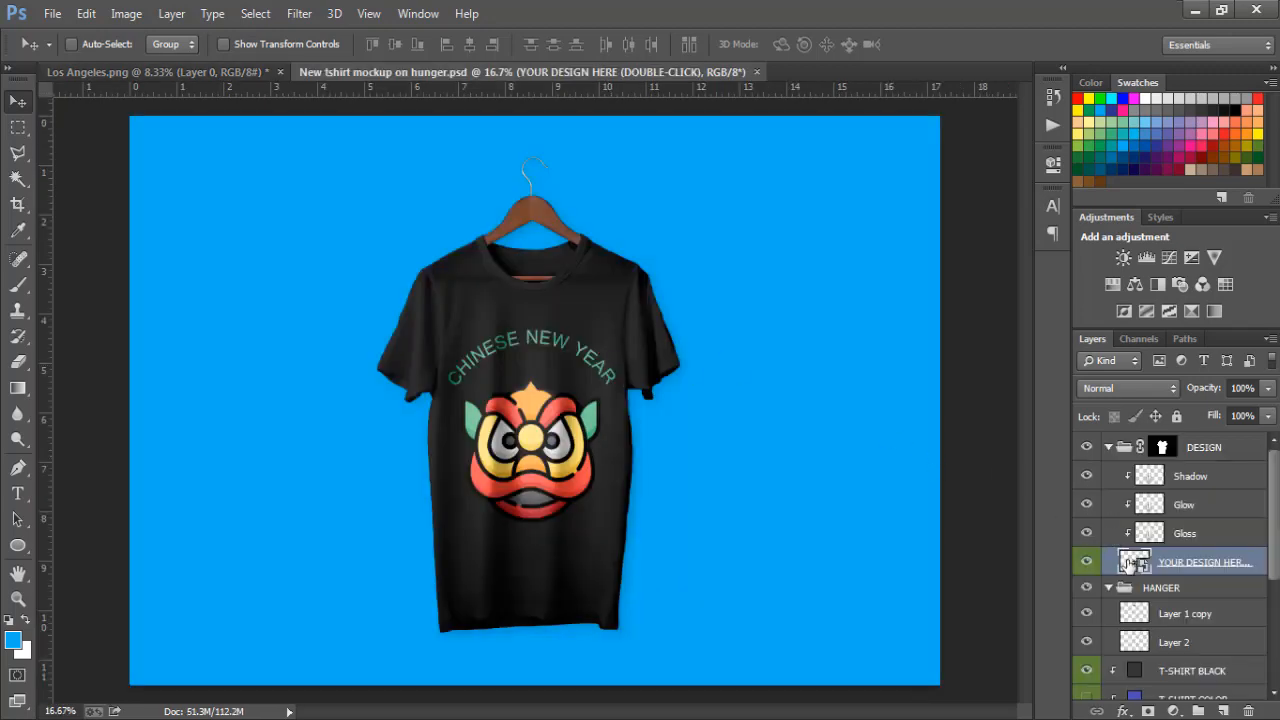
Open the contents of the mockup's YOUR DESIGN HERE smart object and delete the Chi layer.
double_click(1130, 563)
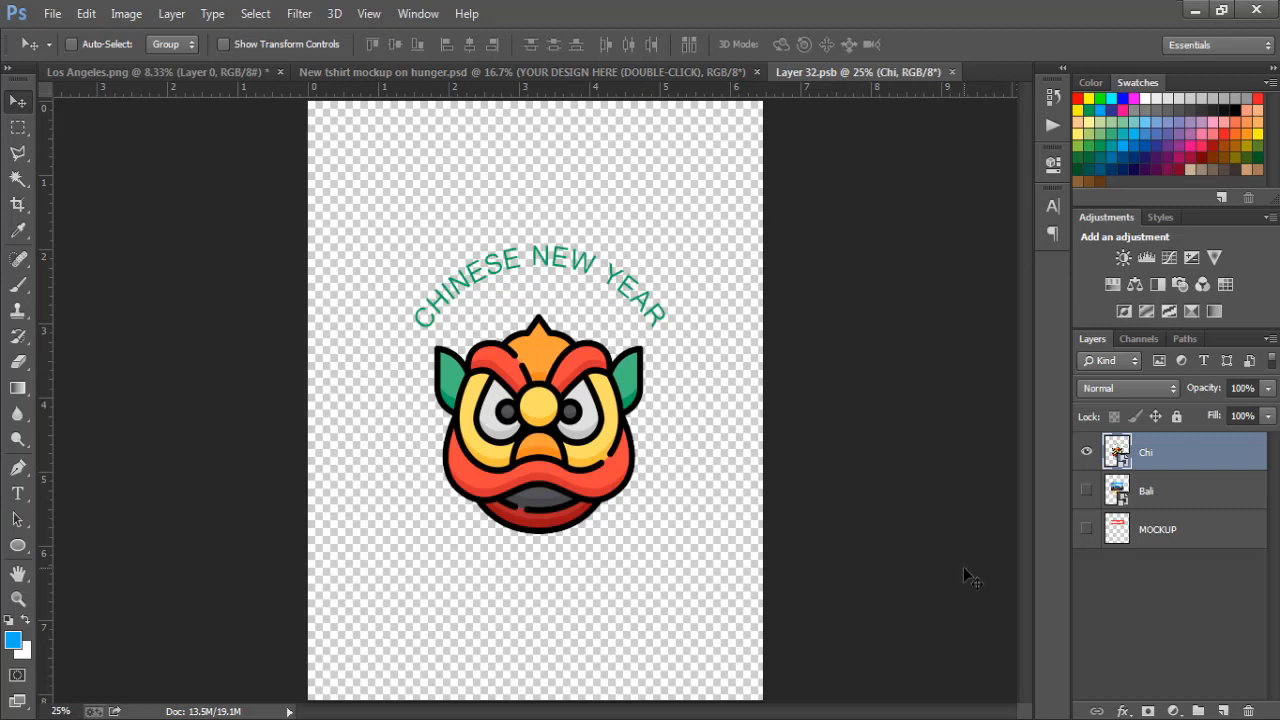
key("Delete")
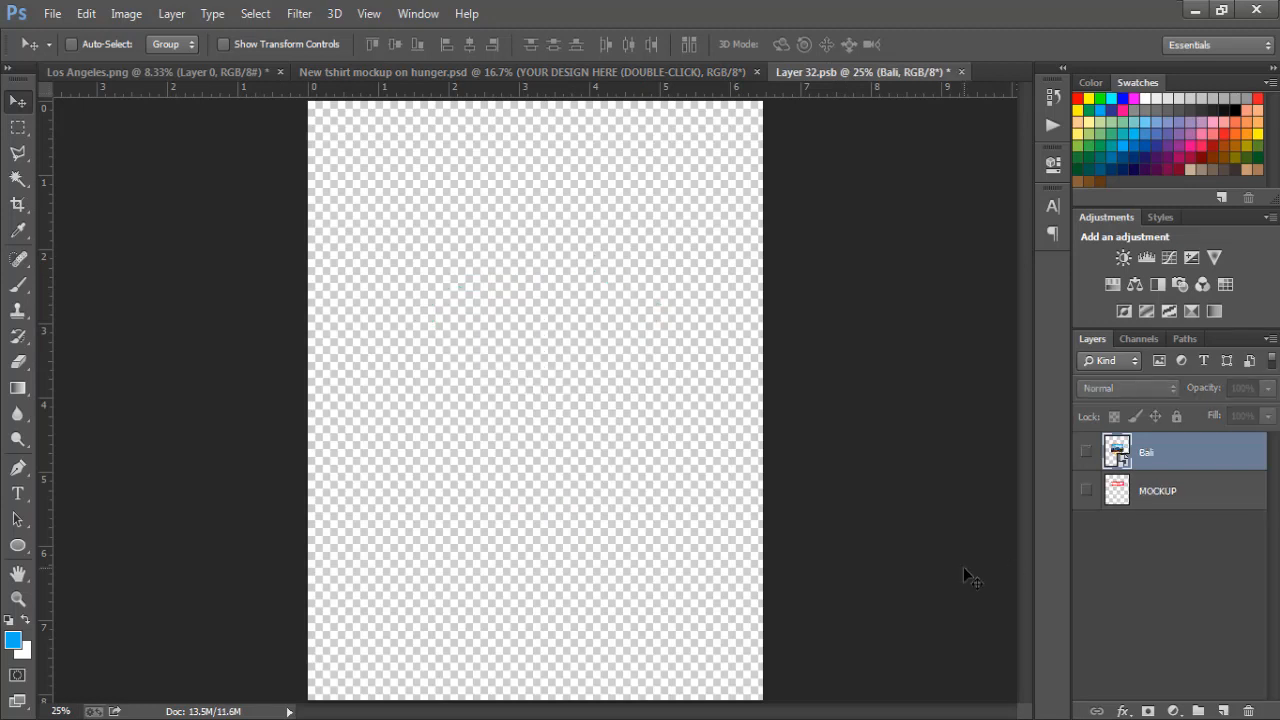
Find the Los Angeles PNG in the Pictures library and place it in the open Layer 32.psb smart object document.
key("alt+Tab")
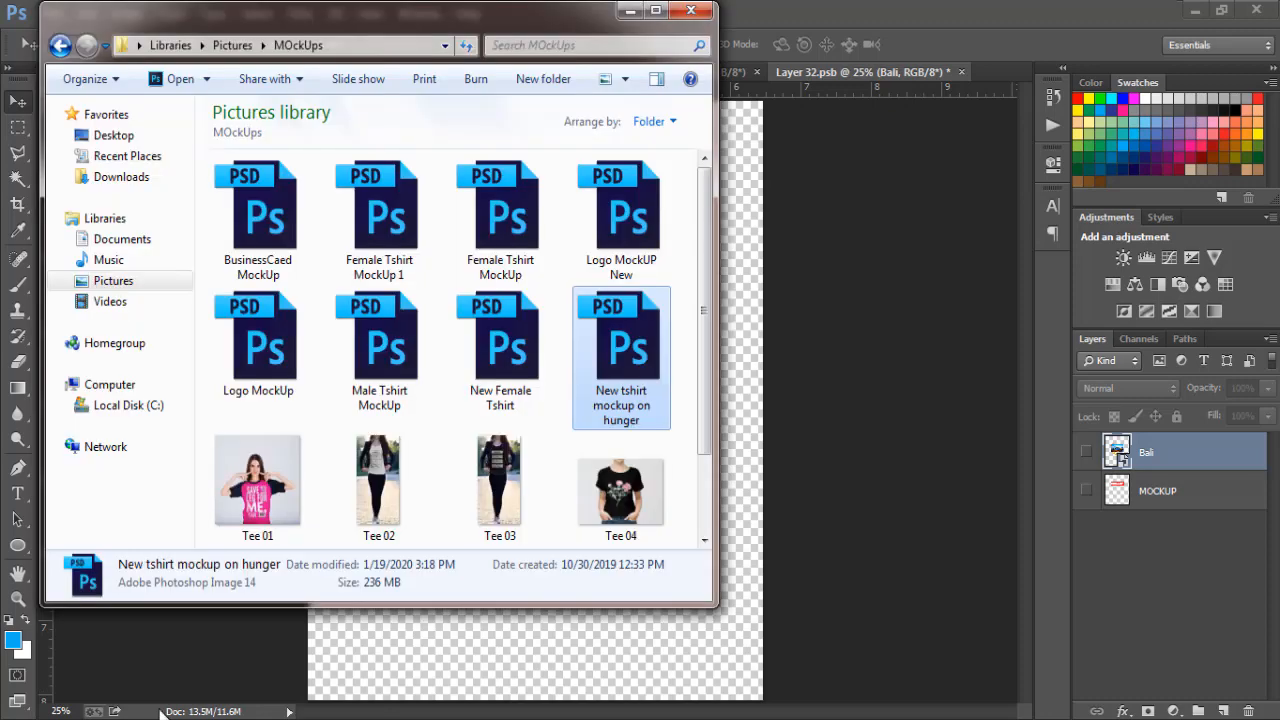
left_click(377, 372)
key("Left")
key("Left")
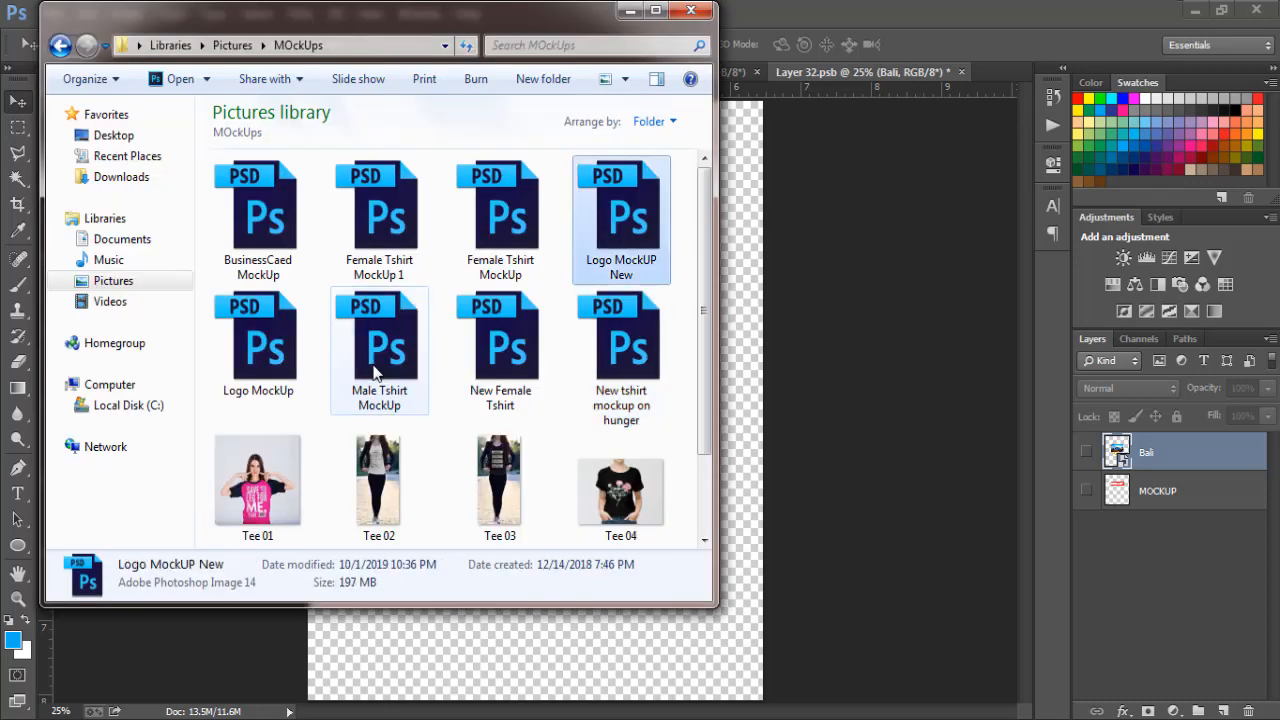
left_click(138, 300)
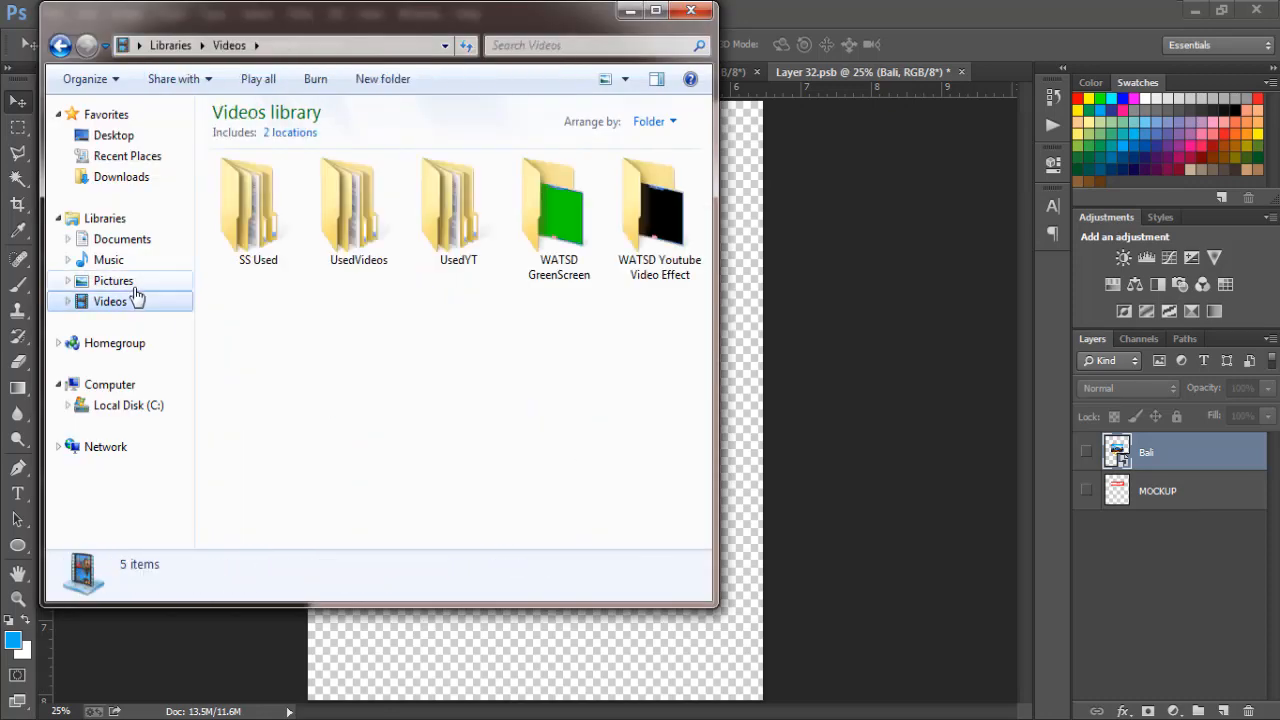
key("l")
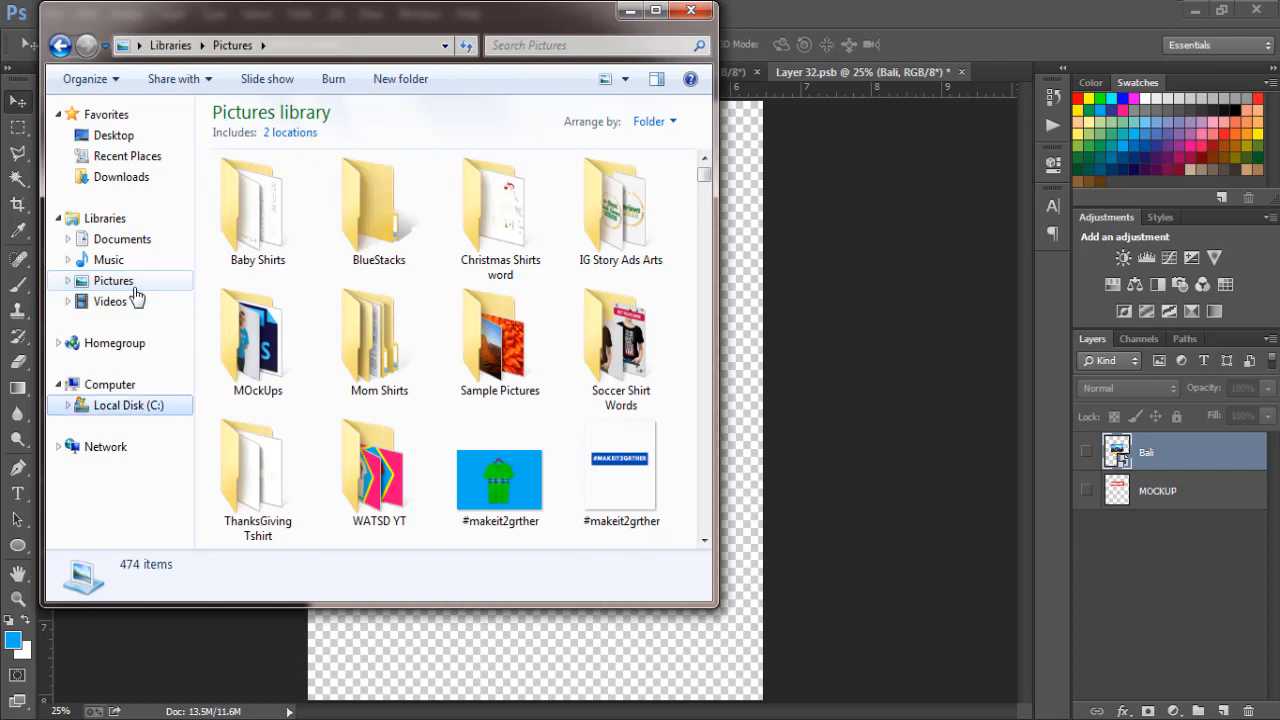
left_click(345, 355)
key("l")
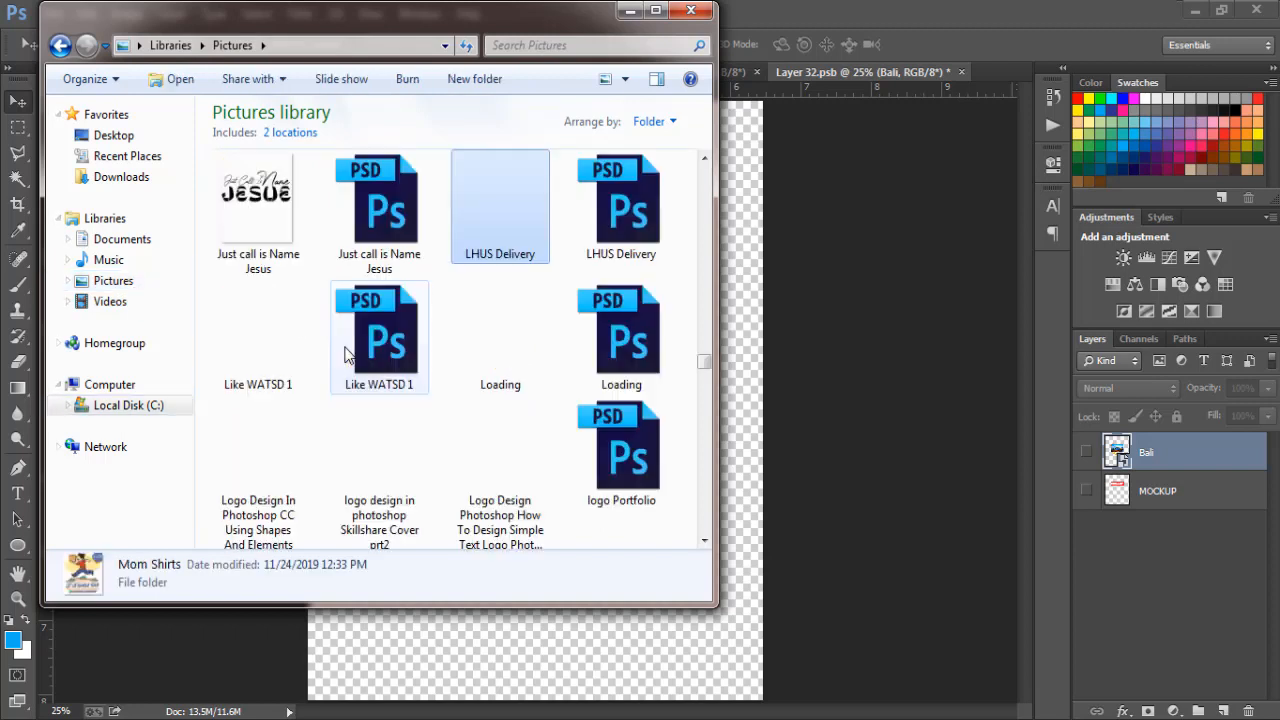
key("o")
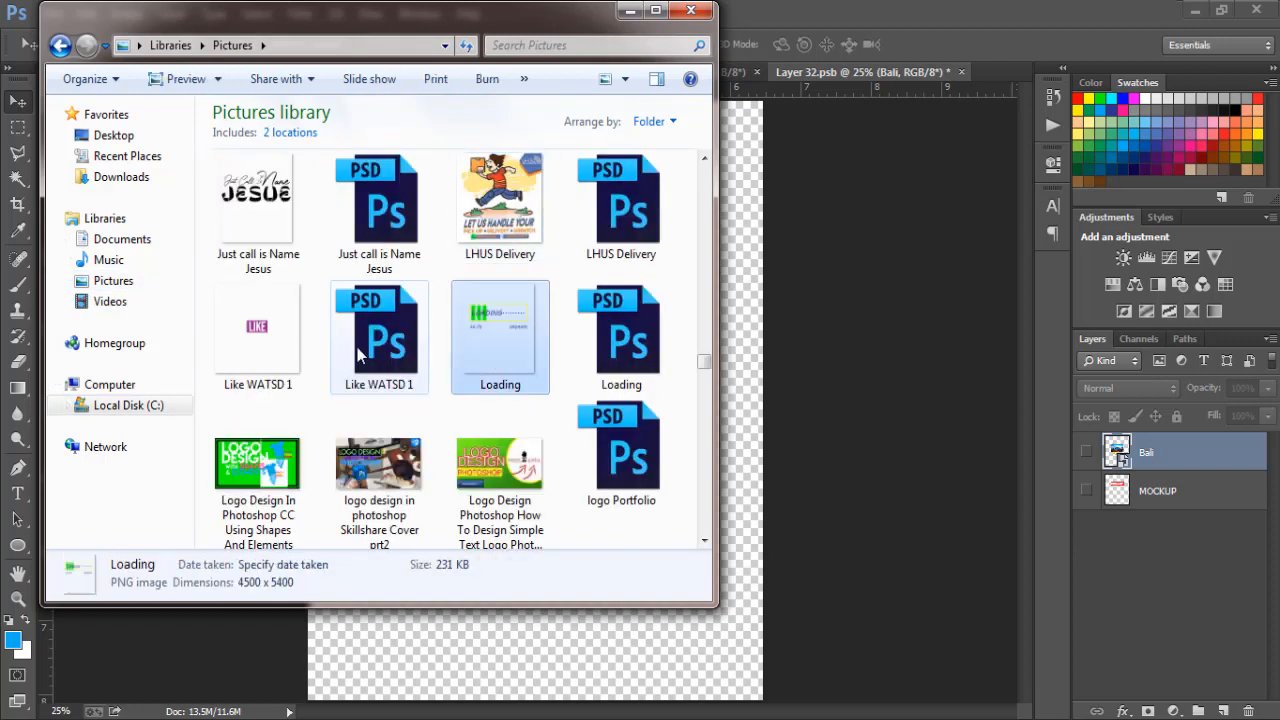
left_click(707, 545)
scroll(707, 545, "down", 1)
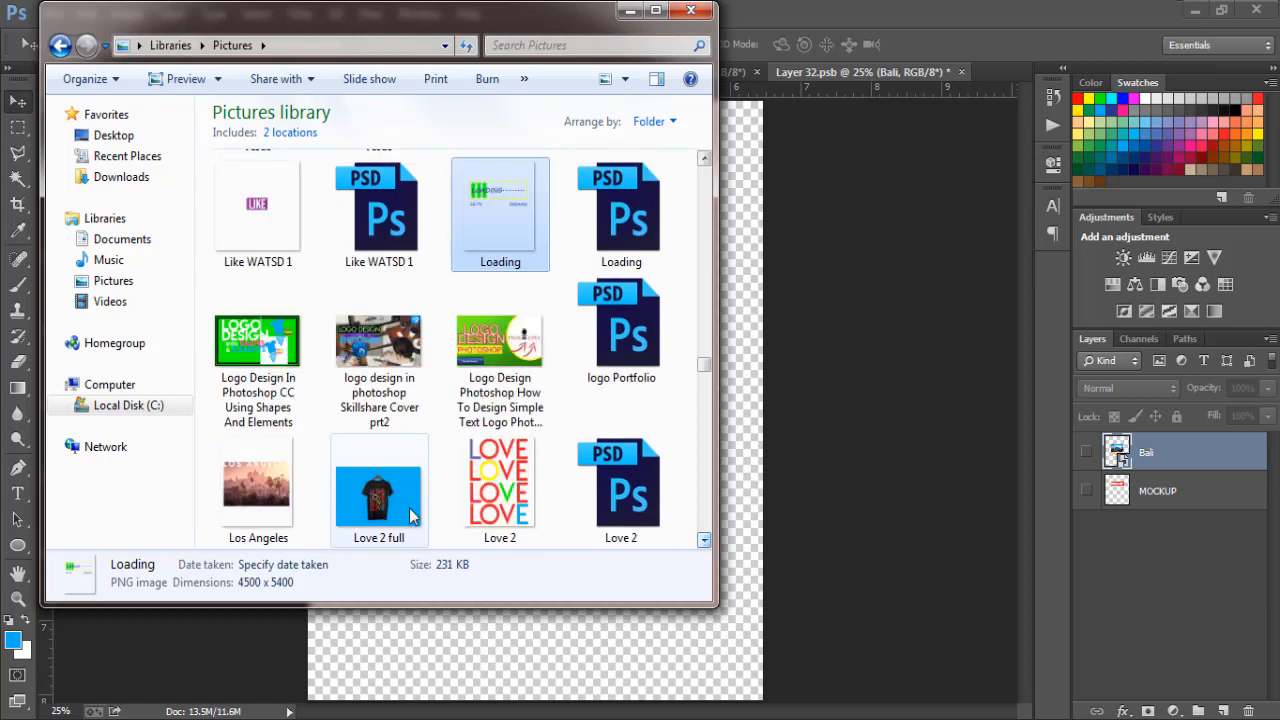
left_click(258, 481)
left_click_drag(258, 481, 745, 482)
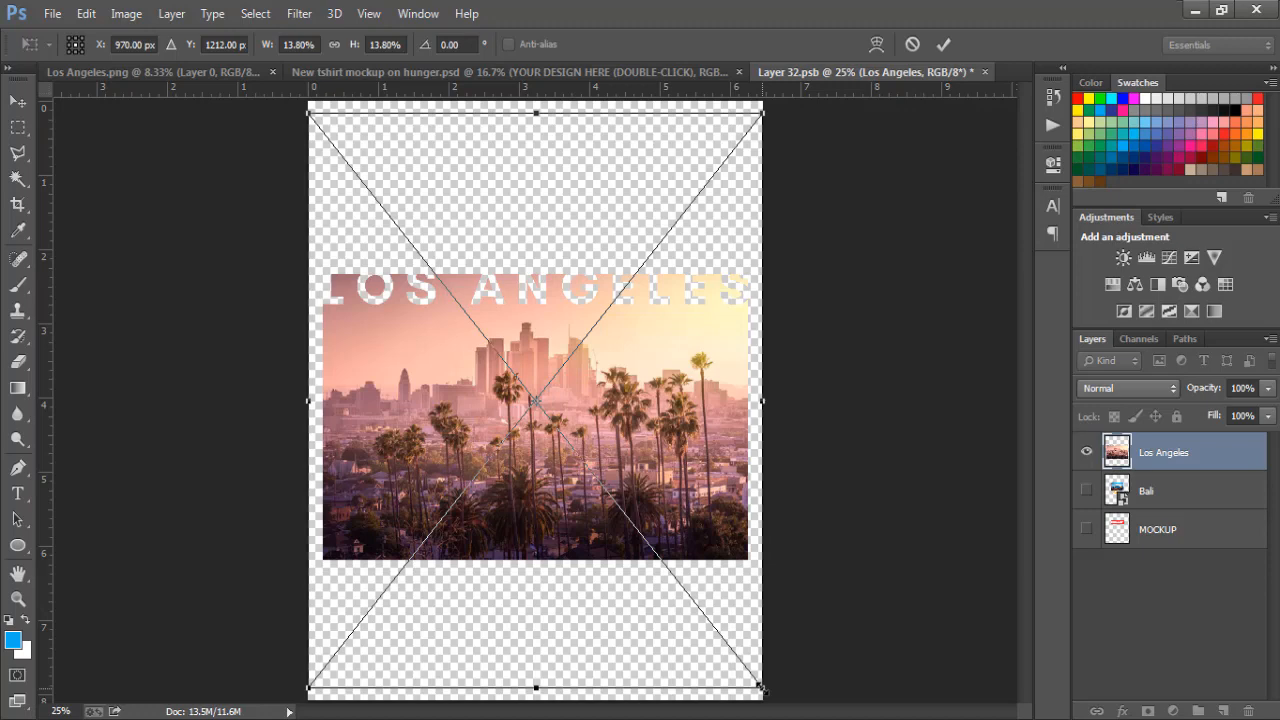
Scale the placed Los Angeles design to about 9.67% around its centre, save the smart object, and check it on the T-shirt mockup.
left_click_drag(760, 688, 680, 615)
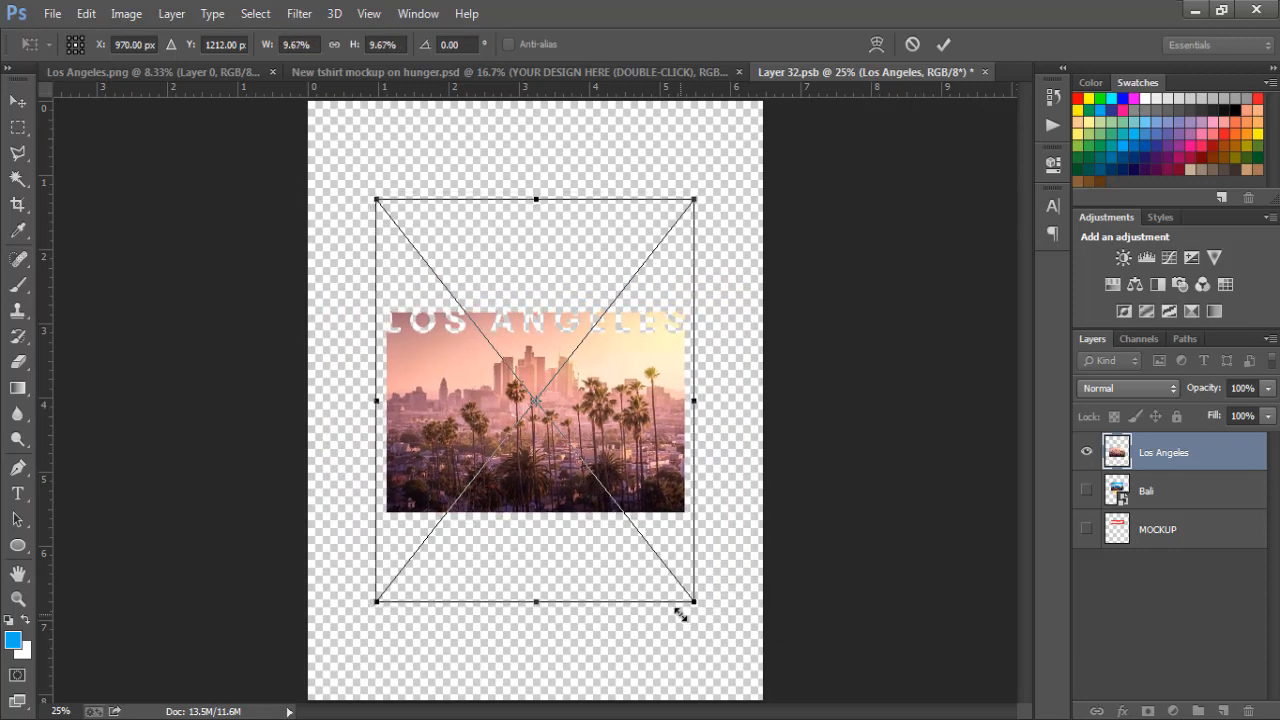
key("Return")
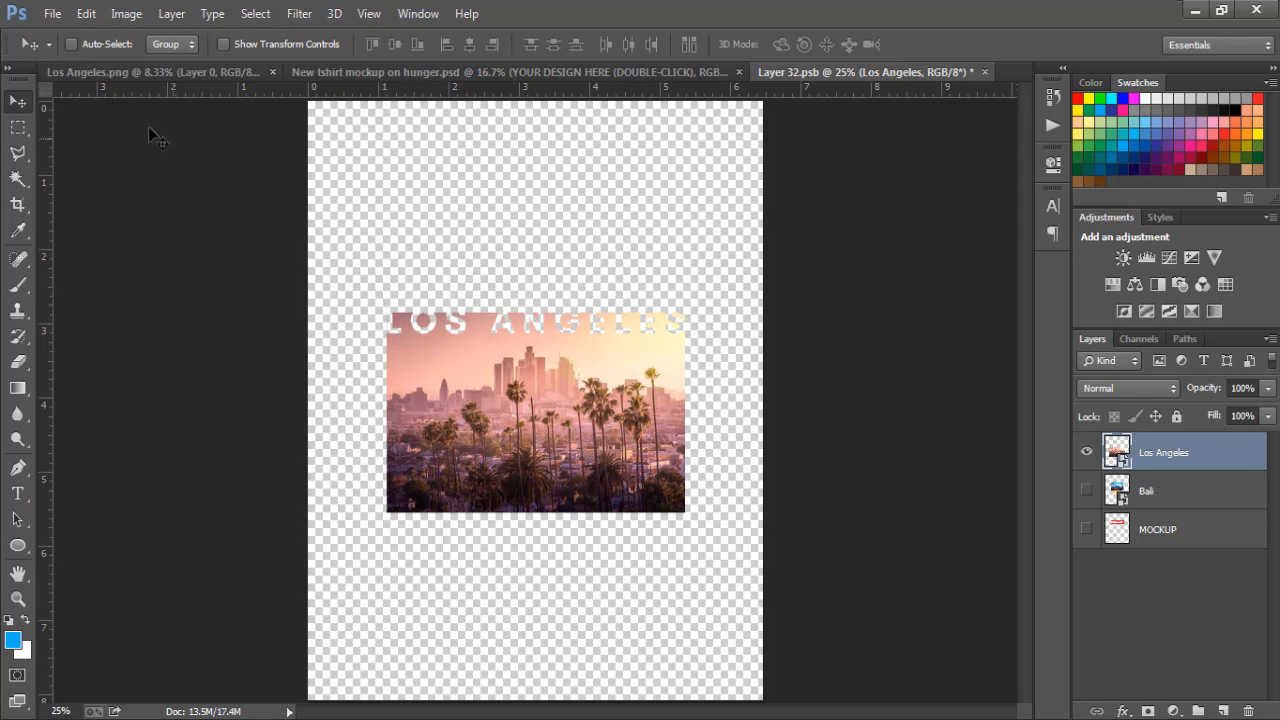
left_click(52, 14)
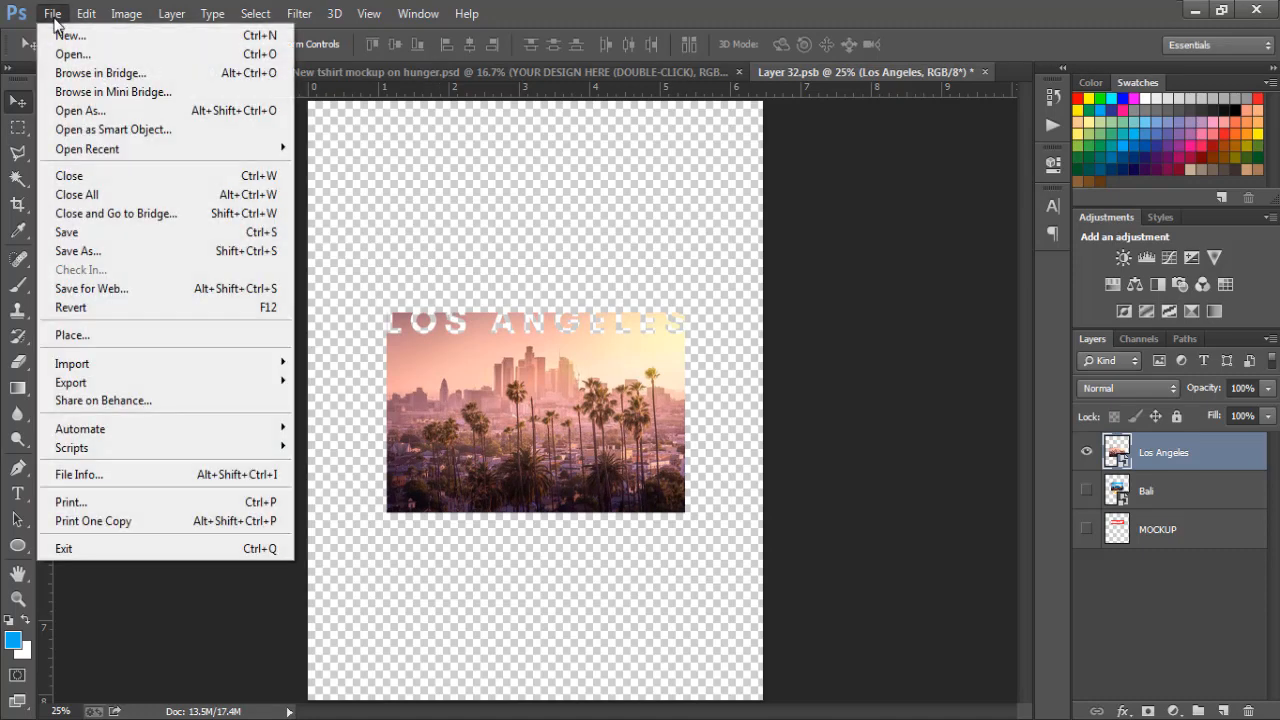
left_click(95, 232)
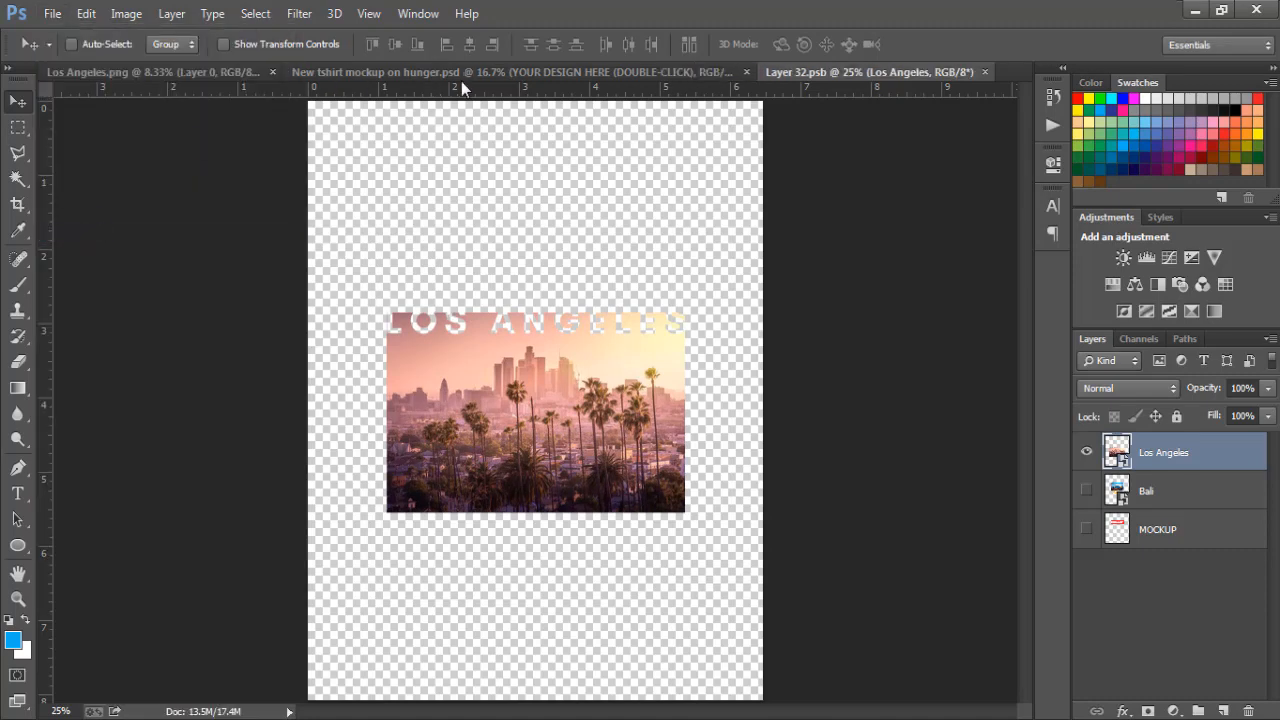
left_click(505, 78)
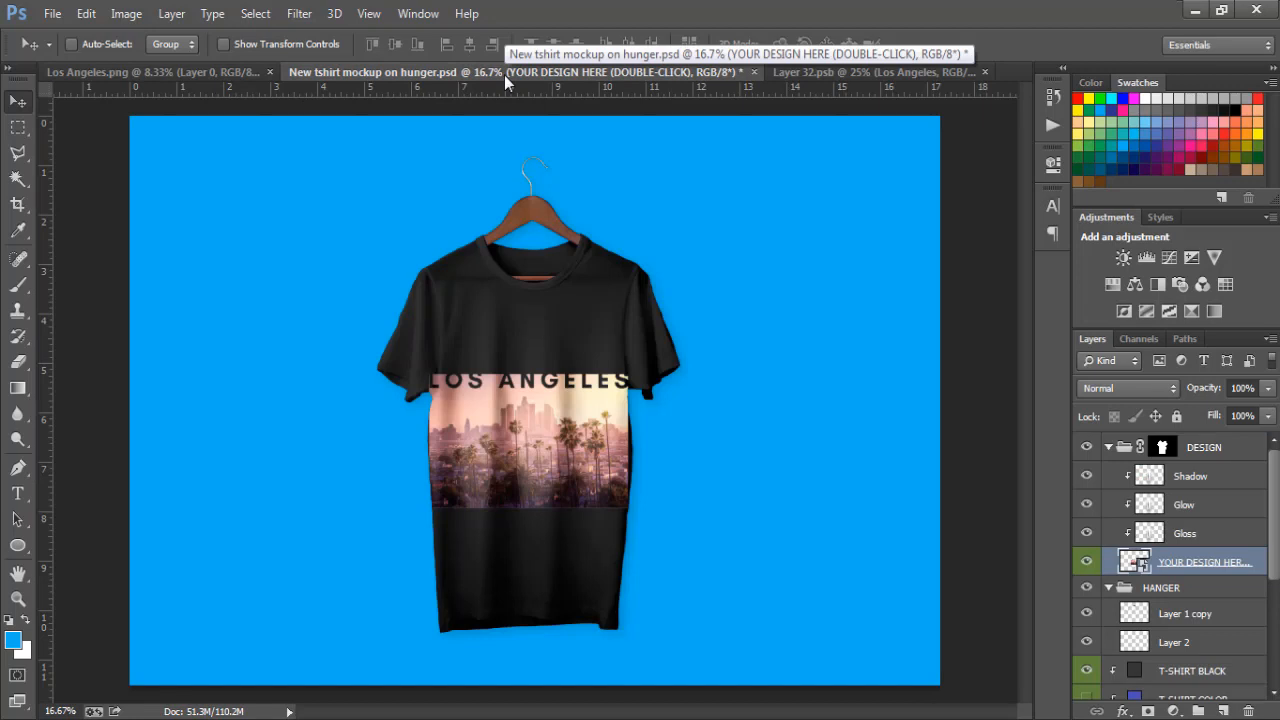
Reduce the Los Angeles layer in the smart object to about 7.86%, save it, and return to the T-shirt mockup.
left_click(789, 72)
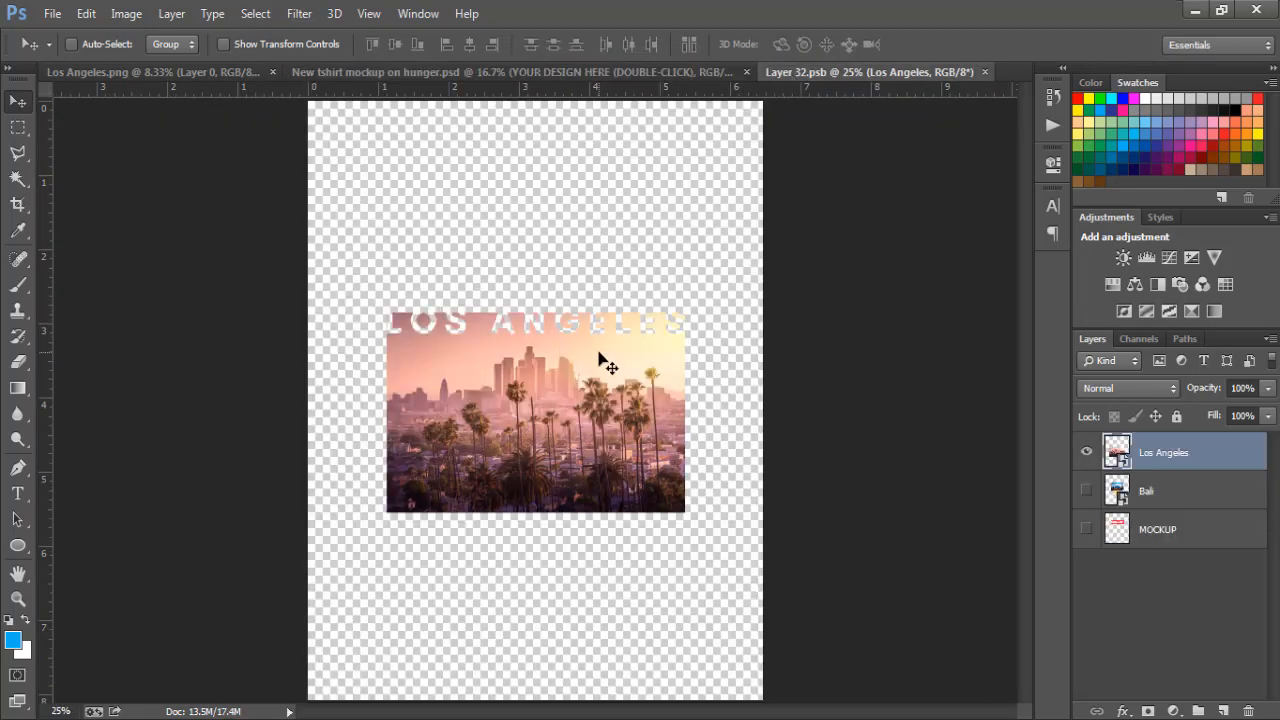
key("ctrl+t")
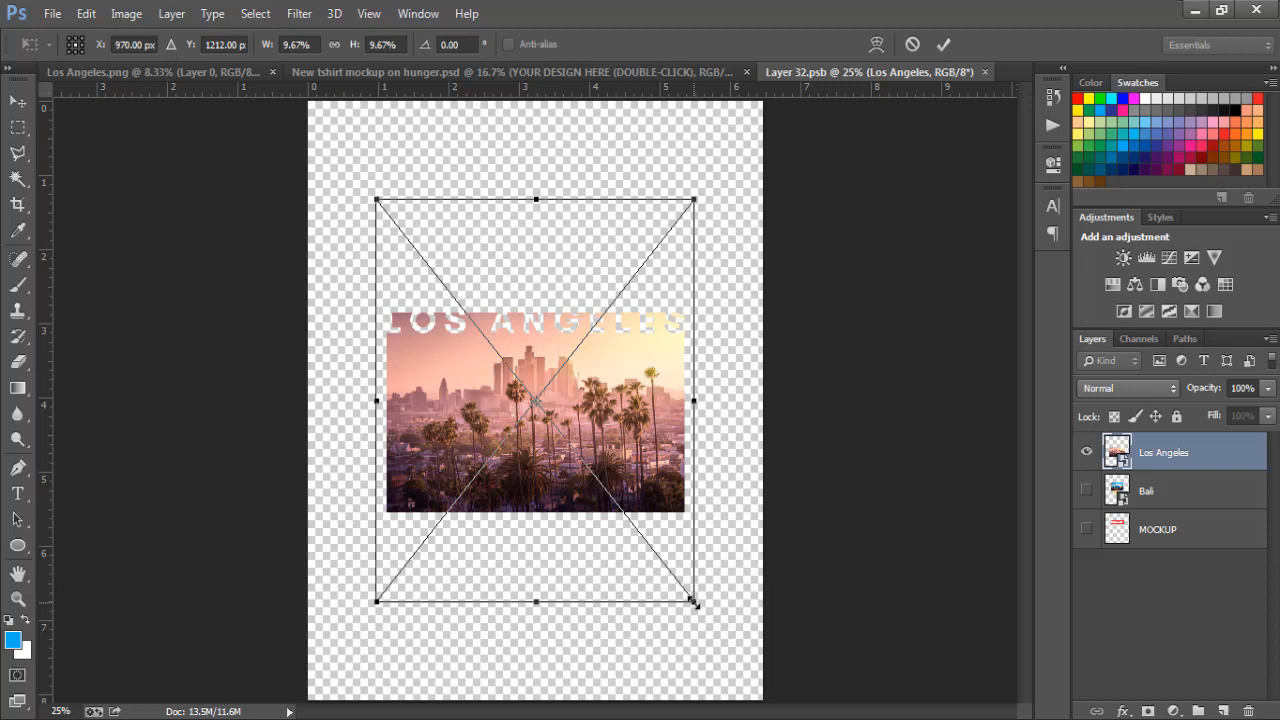
left_click_drag(690, 598, 666, 566)
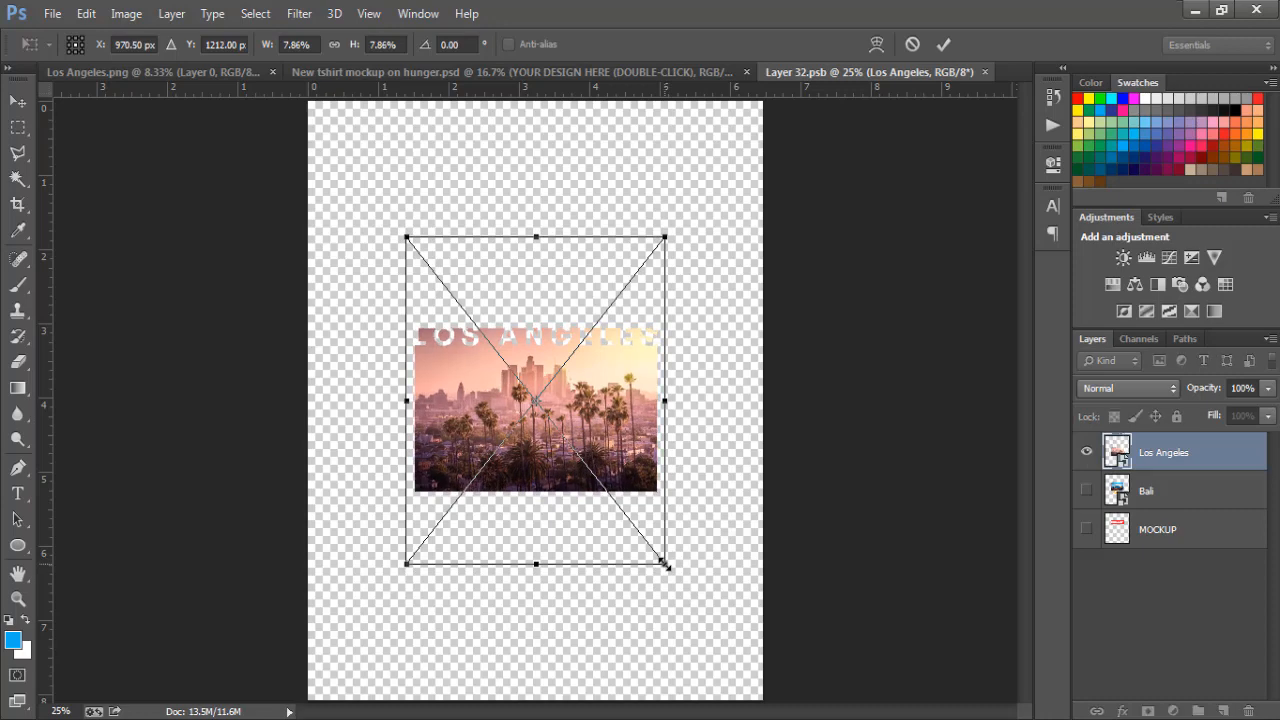
key("Return")
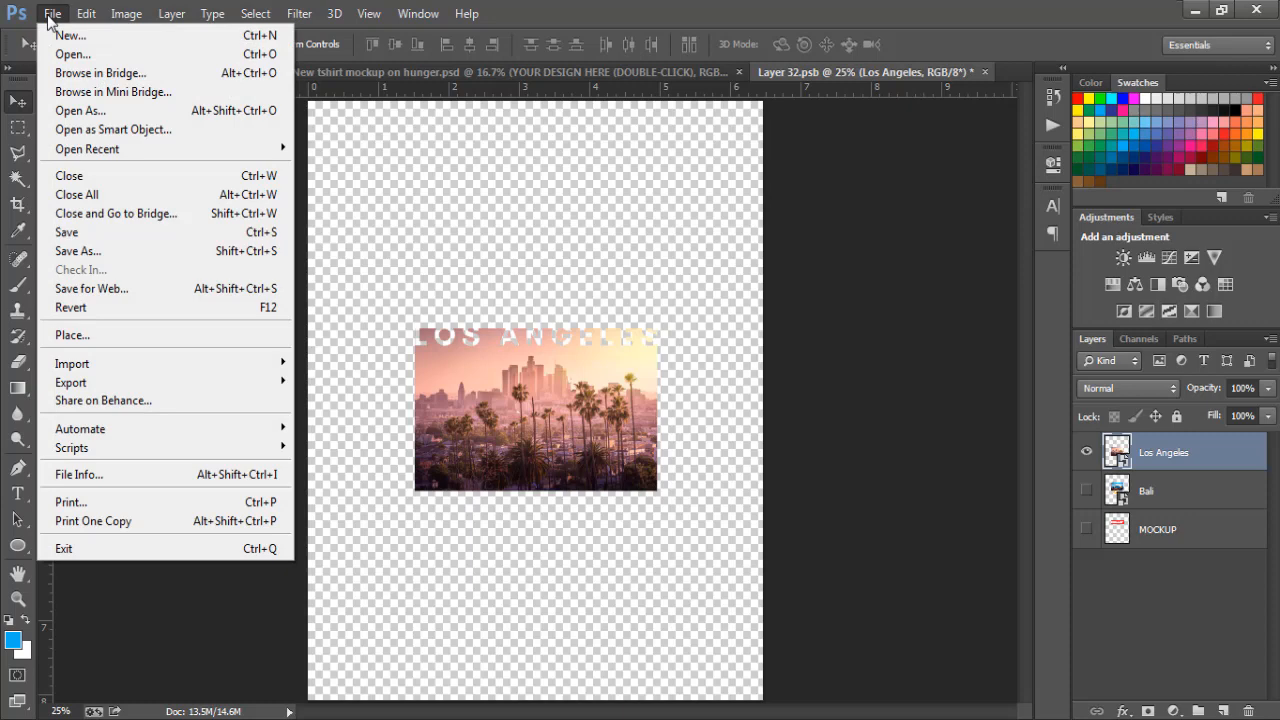
left_click(99, 238)
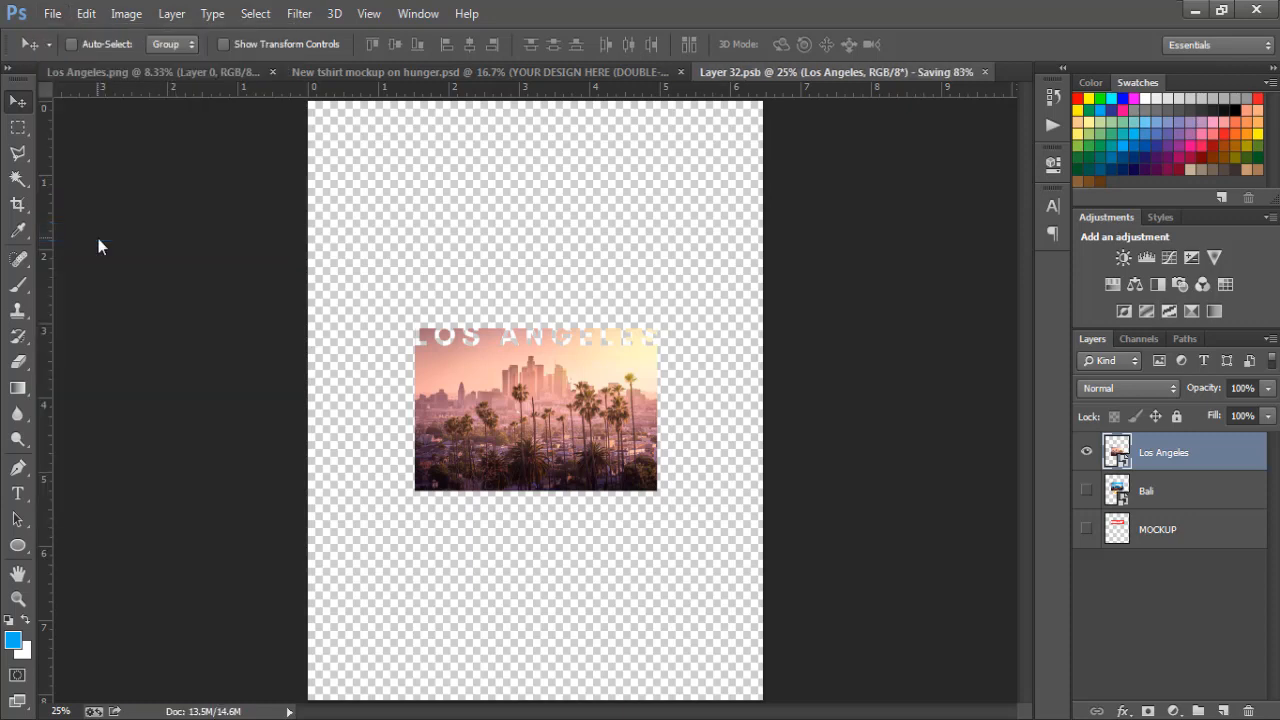
left_click(492, 73)
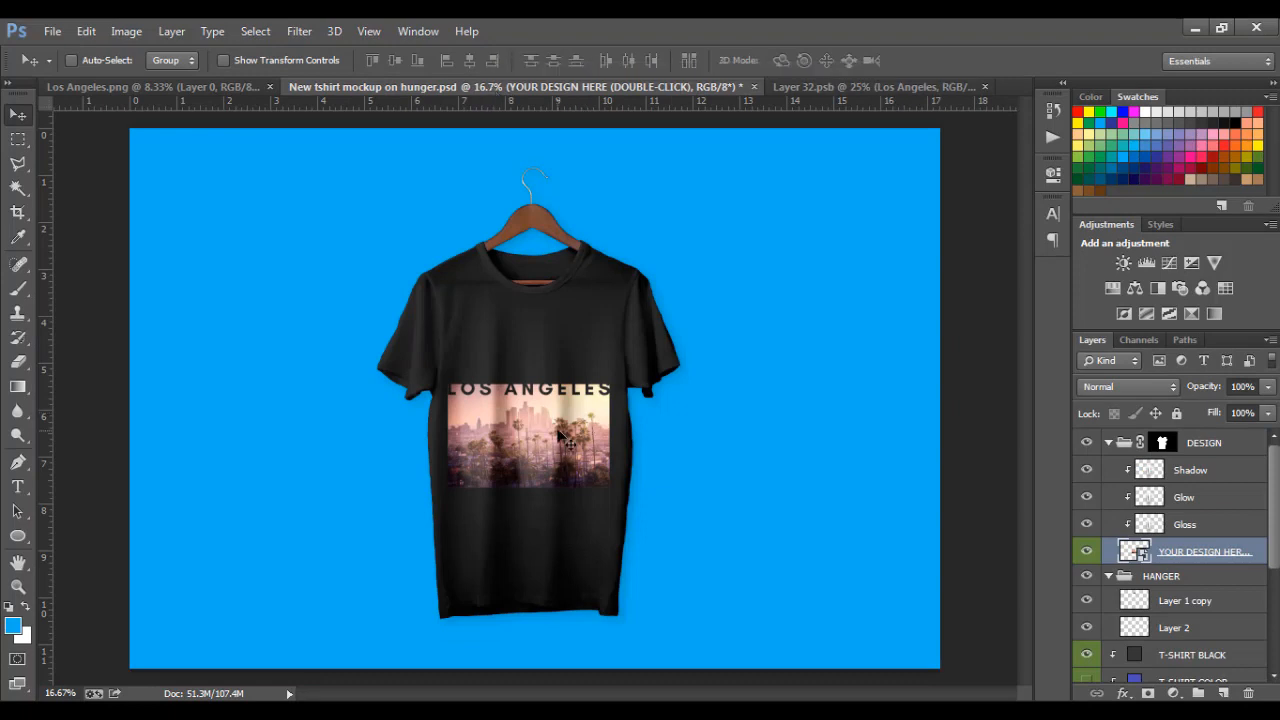
Move the Los Angeles design up to the shirt's chest area and nudge it slightly left to centre it.
left_click_drag(560, 444, 566, 405)
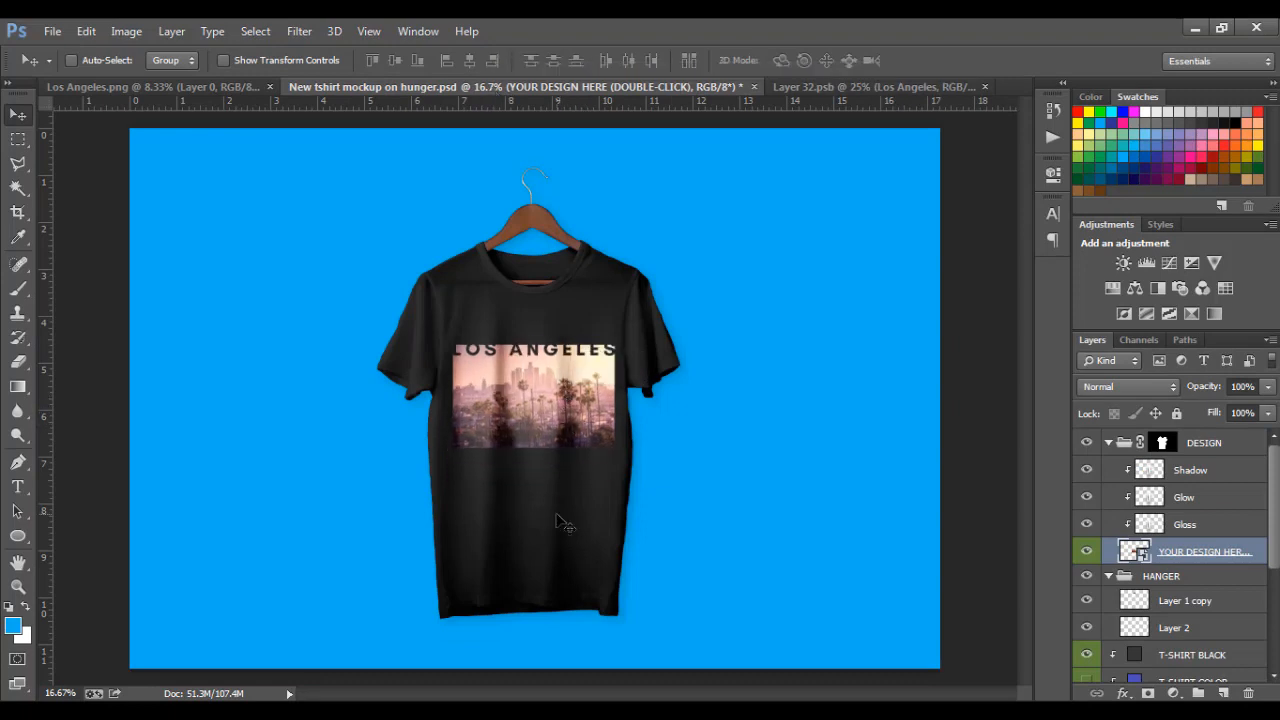
key("Left")
key("Left")
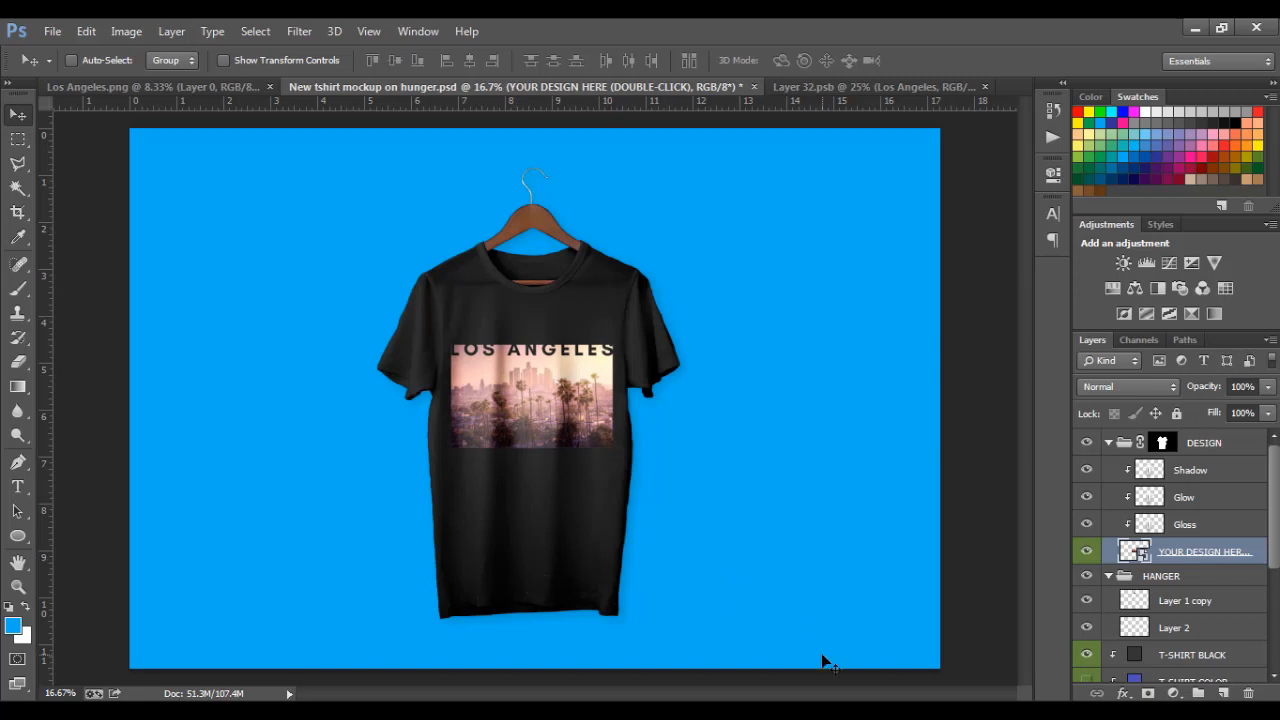
Hide the T-SHIRT BLACK layer while setting its fill colour to yellow efe221, and make it visible again.
left_click(1086, 655)
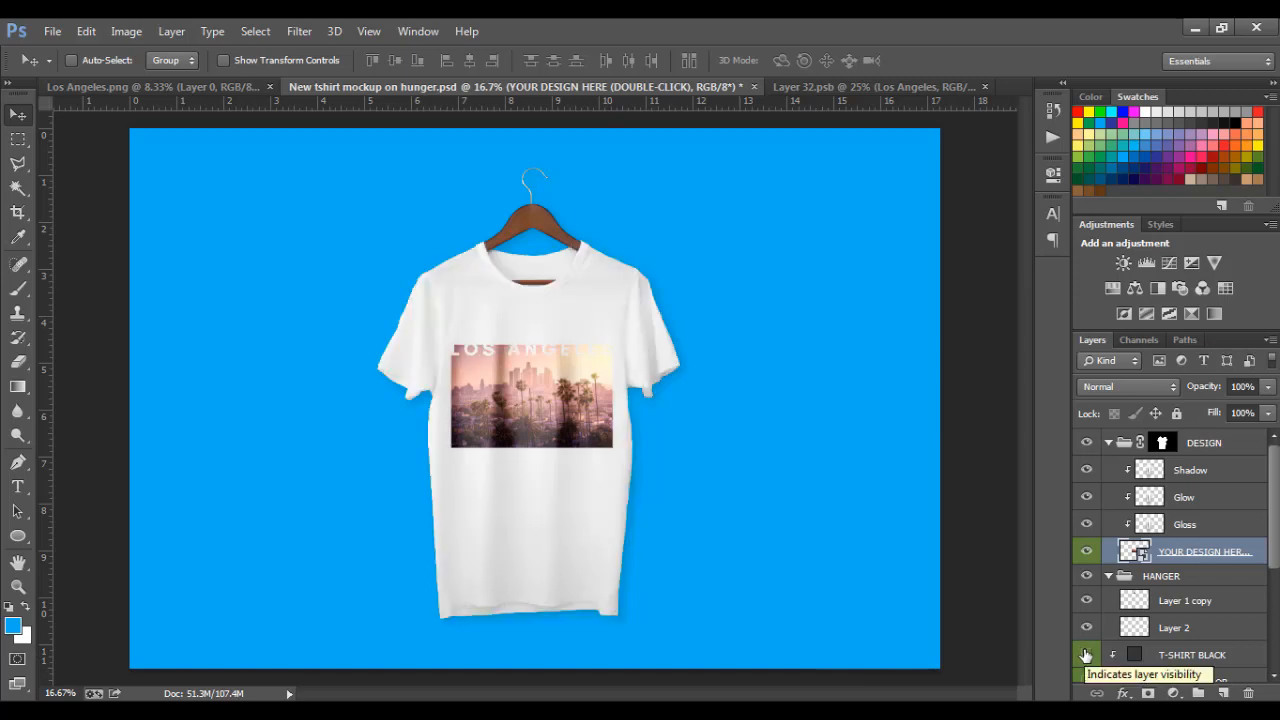
double_click(1134, 655)
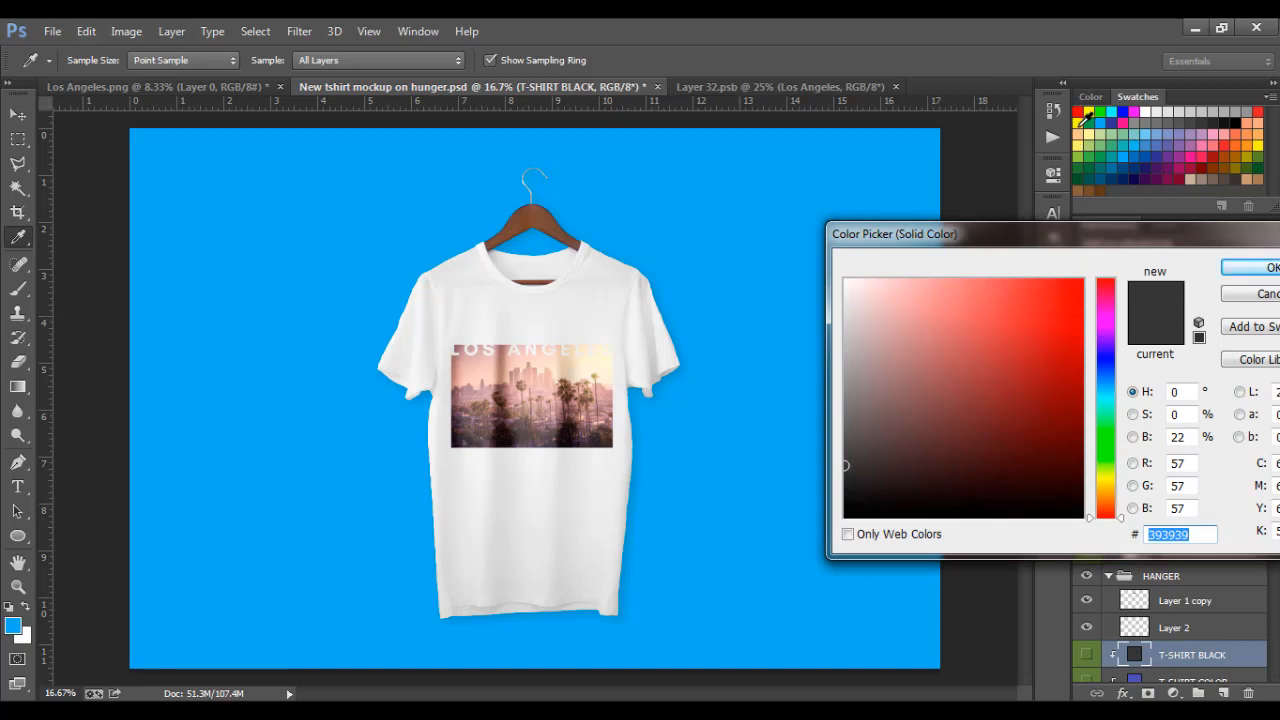
left_click(1084, 118)
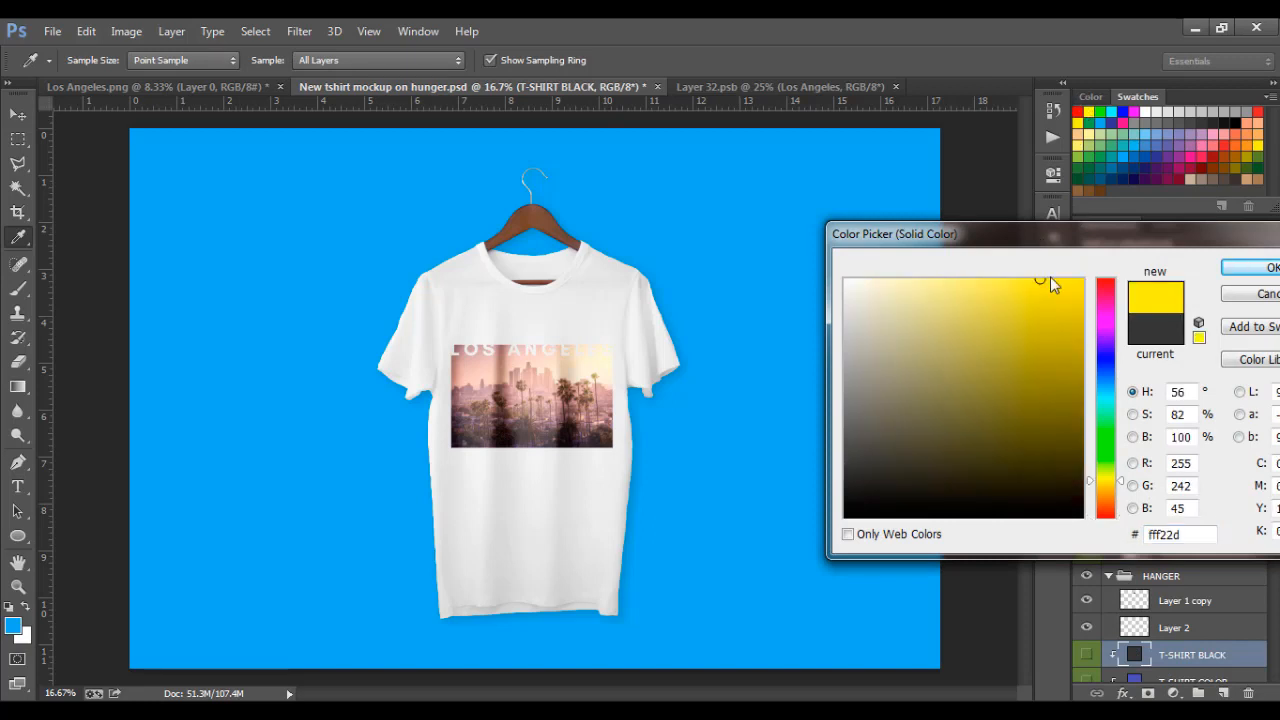
left_click(1050, 280)
left_click_drag(1048, 280, 1050, 293)
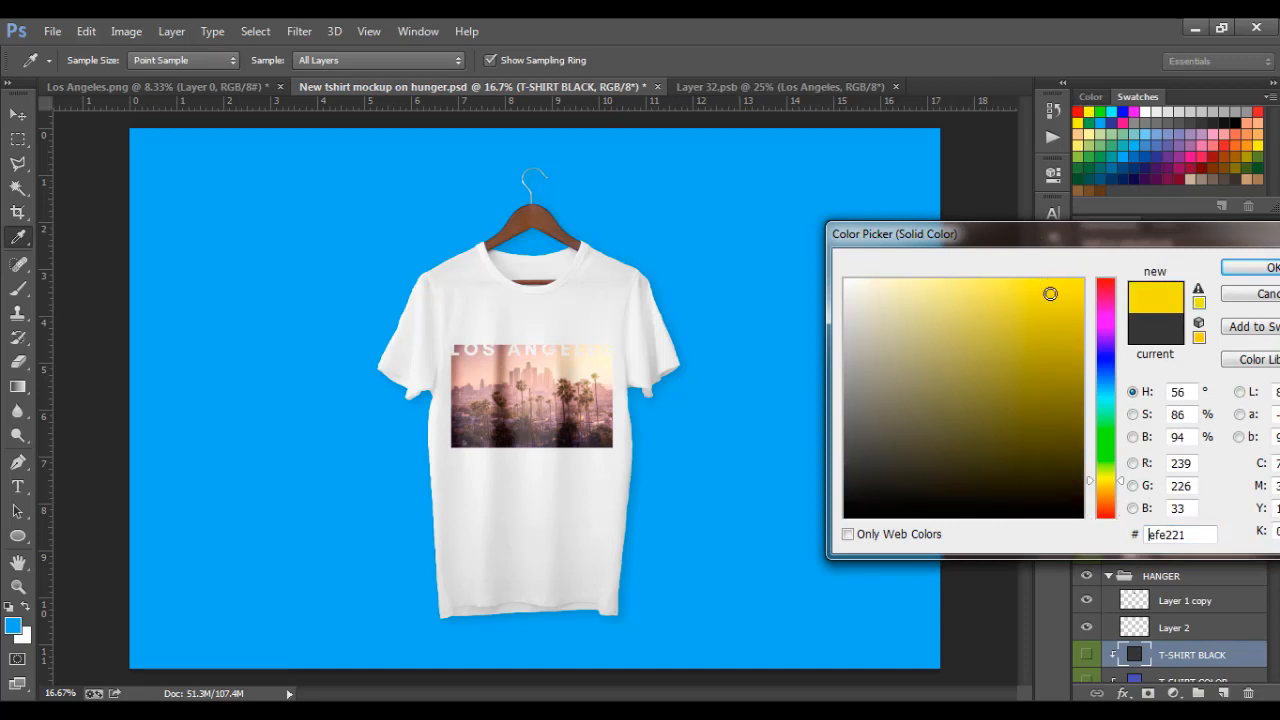
left_click(1241, 276)
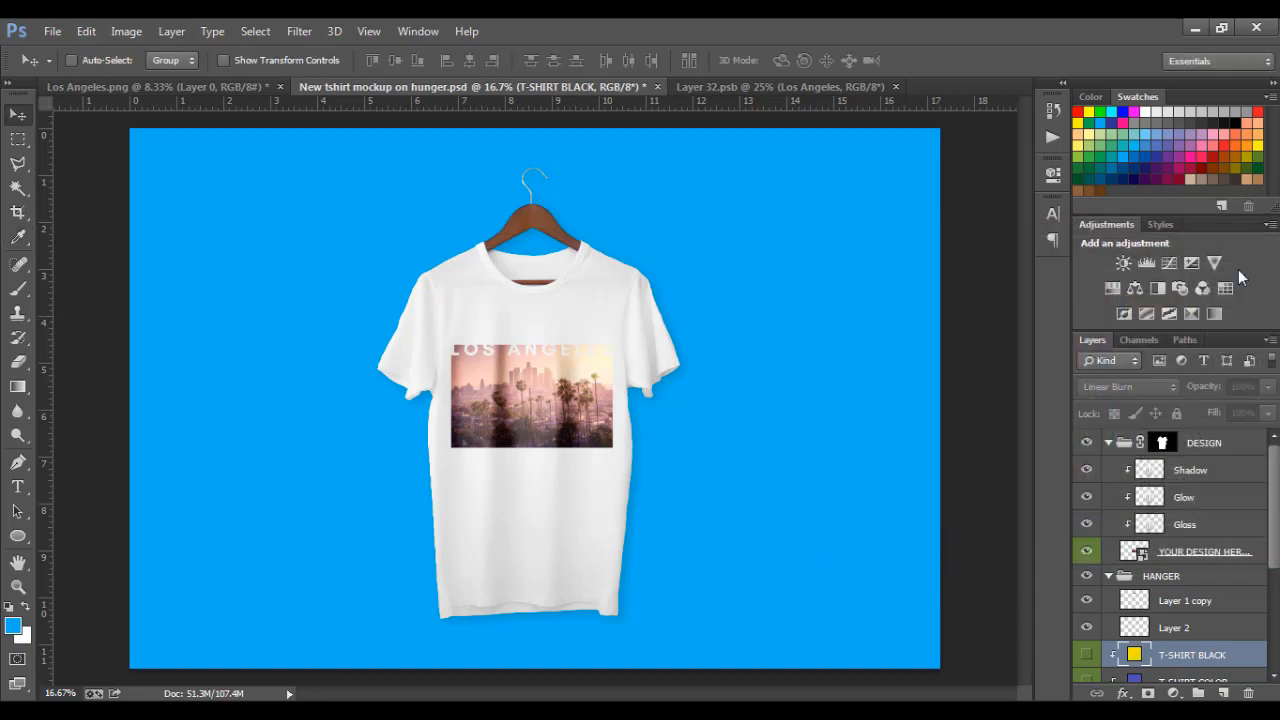
left_click(1086, 655)
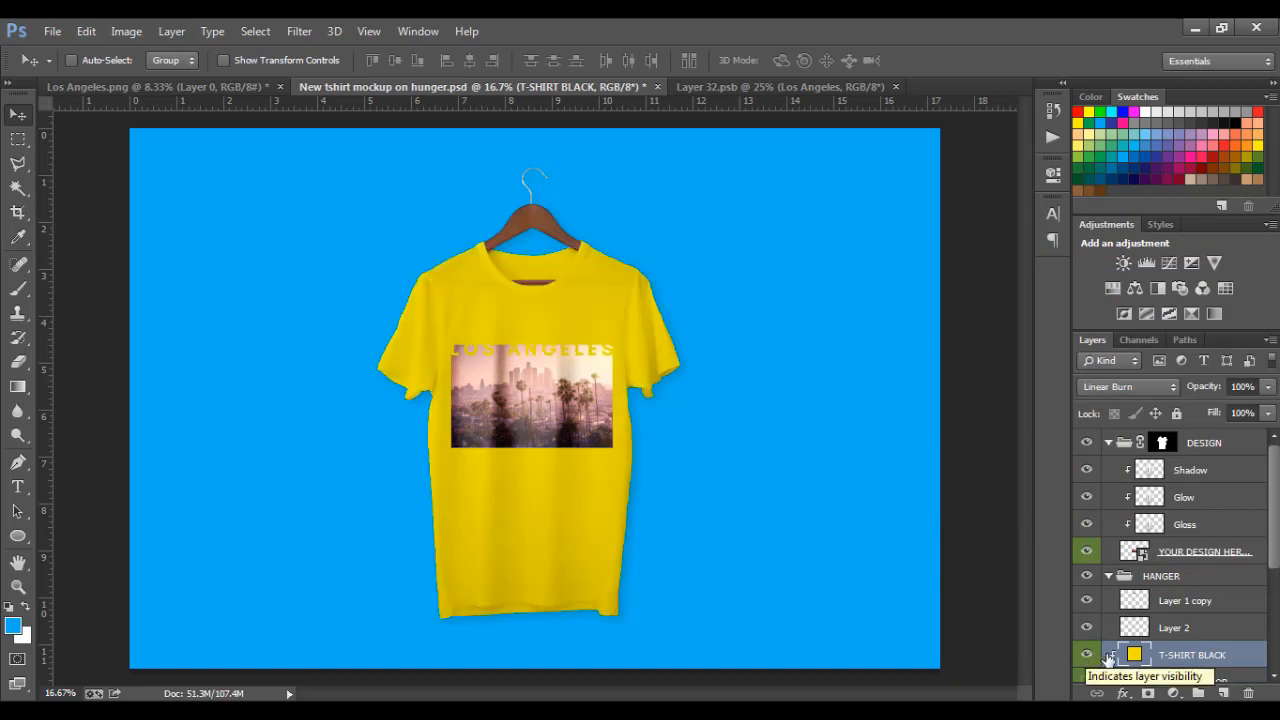
Try magenta d421ef, violet 6521ef, bright blue 2151ef and several navy shades up to 05296c as the T-SHIRT BLACK fill colour.
double_click(1134, 655)
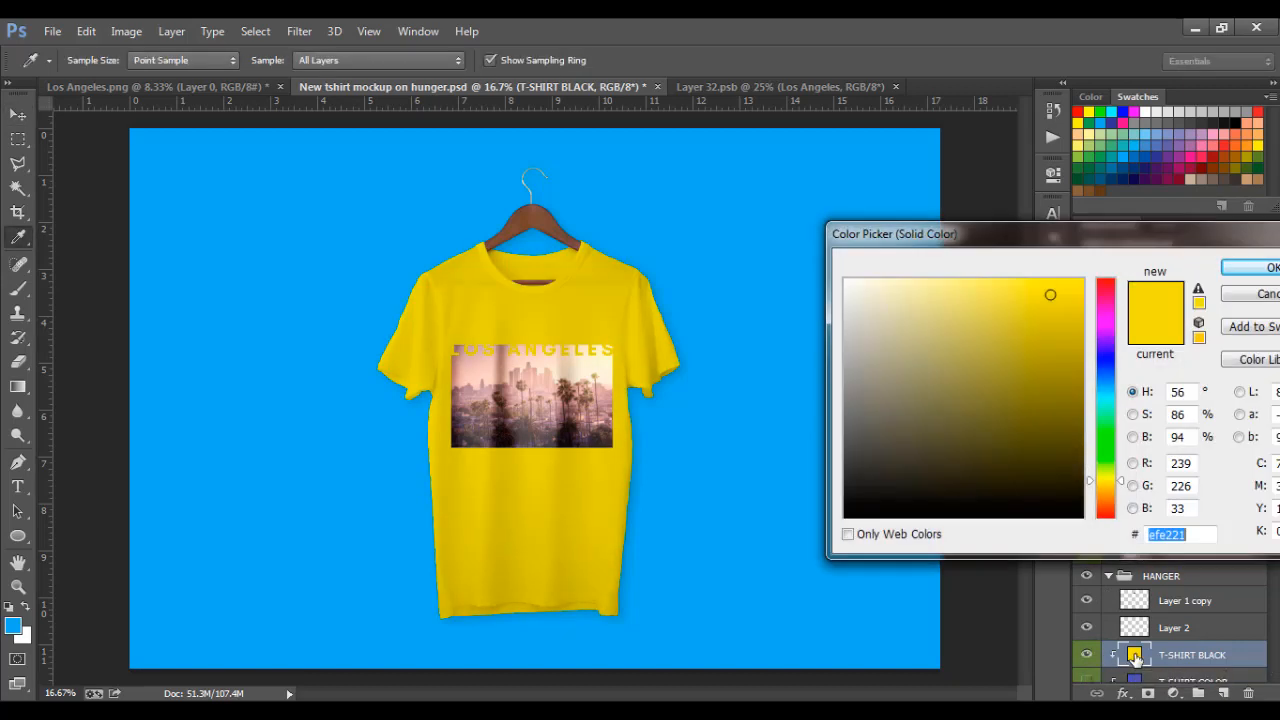
left_click(1104, 324)
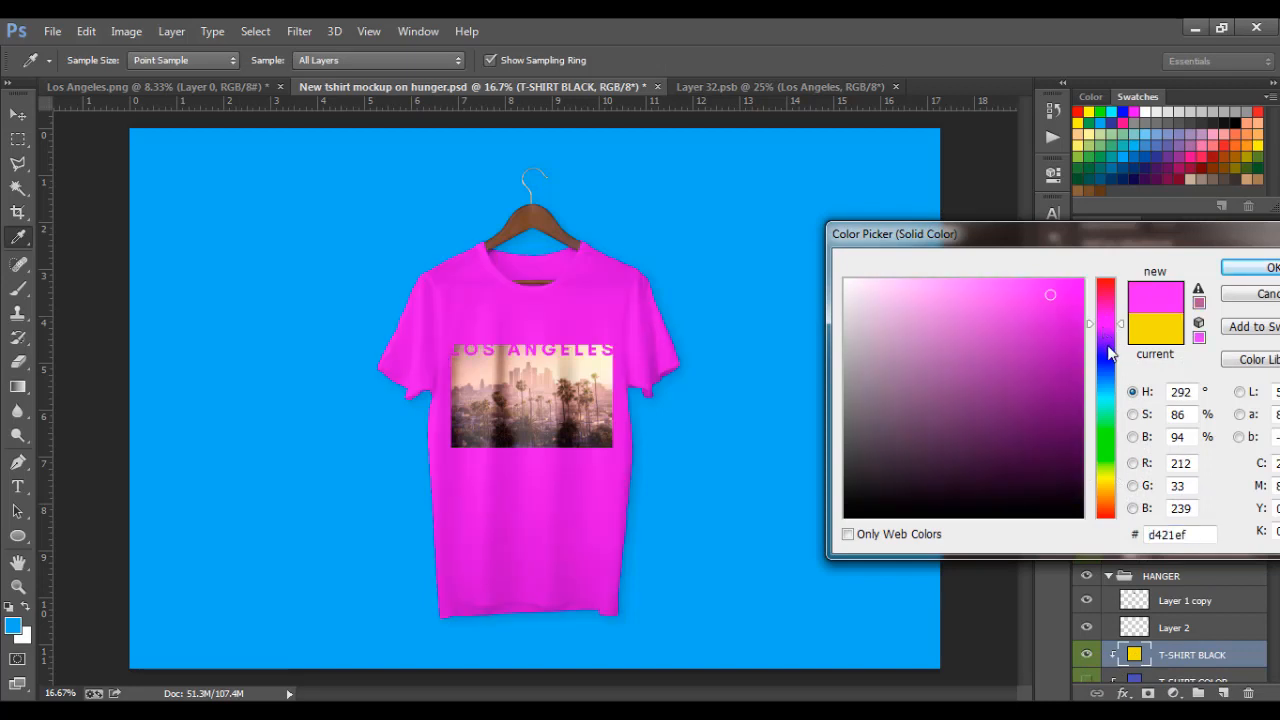
left_click(1108, 346)
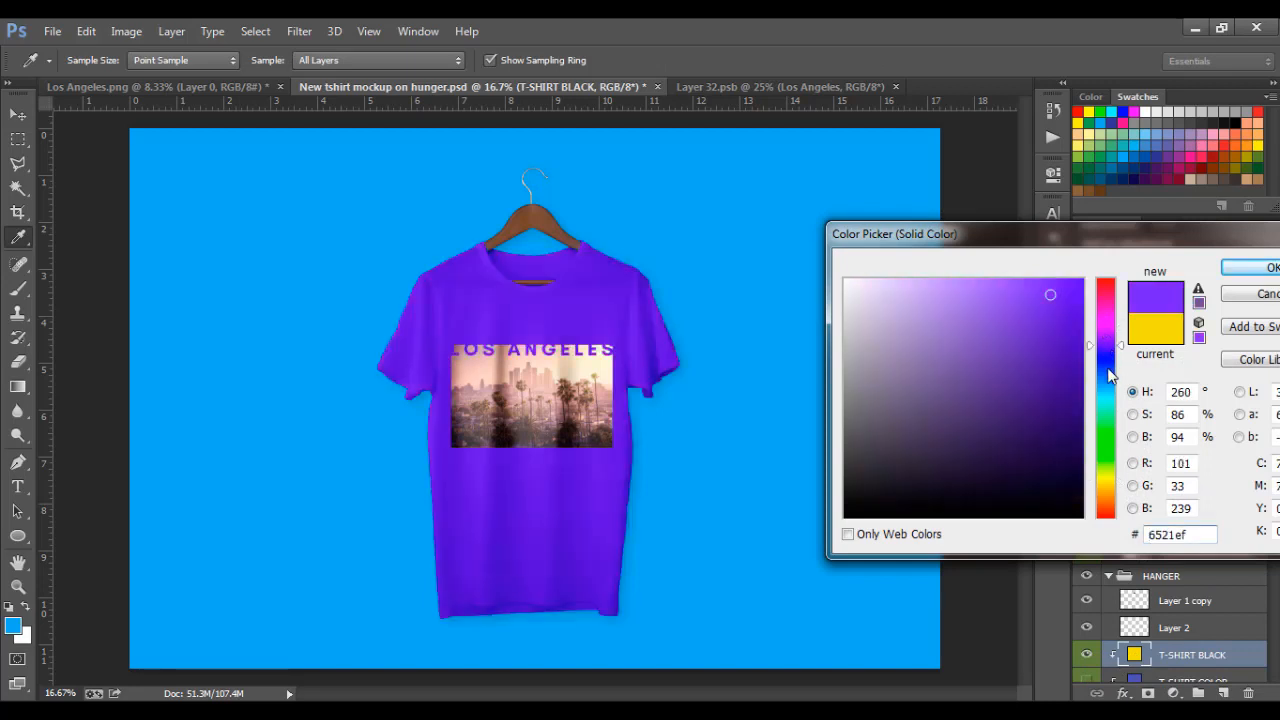
left_click(1108, 370)
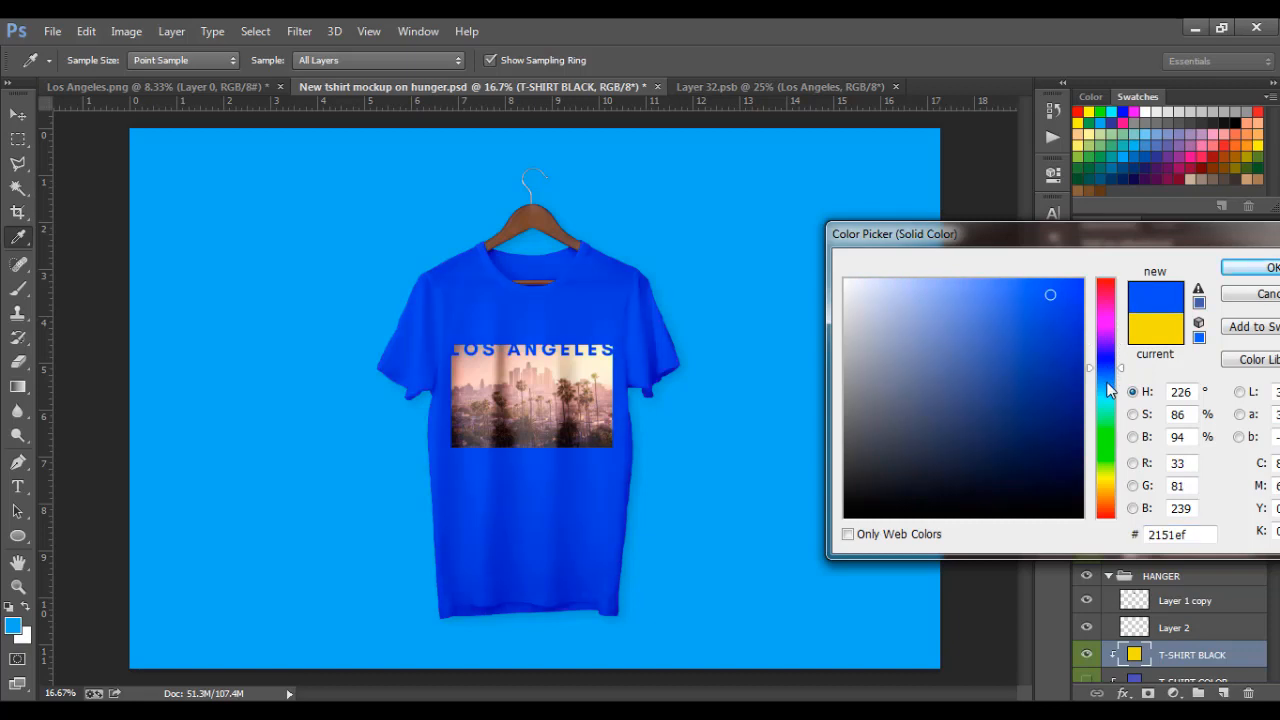
left_click(1107, 380)
mouse_move(1022, 391)
left_mouse_down()
mouse_move(1001, 393)
mouse_move(989, 424)
left_mouse_up()
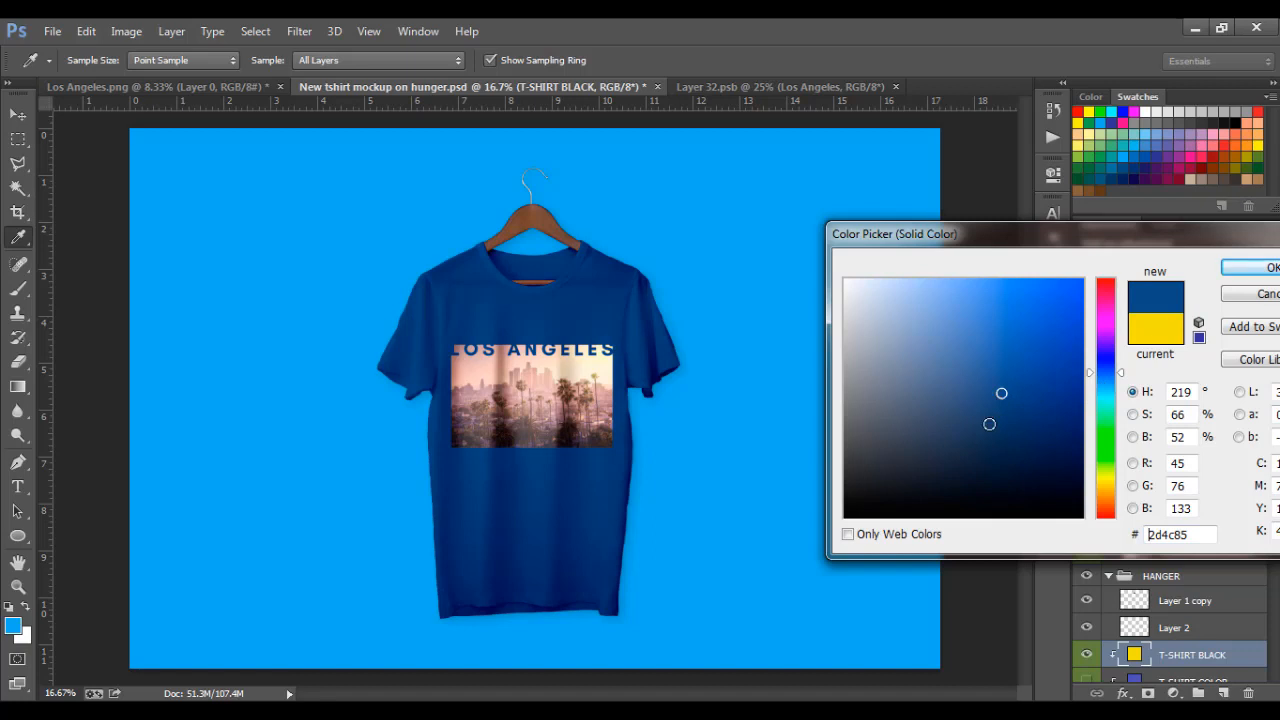
left_click(1014, 402)
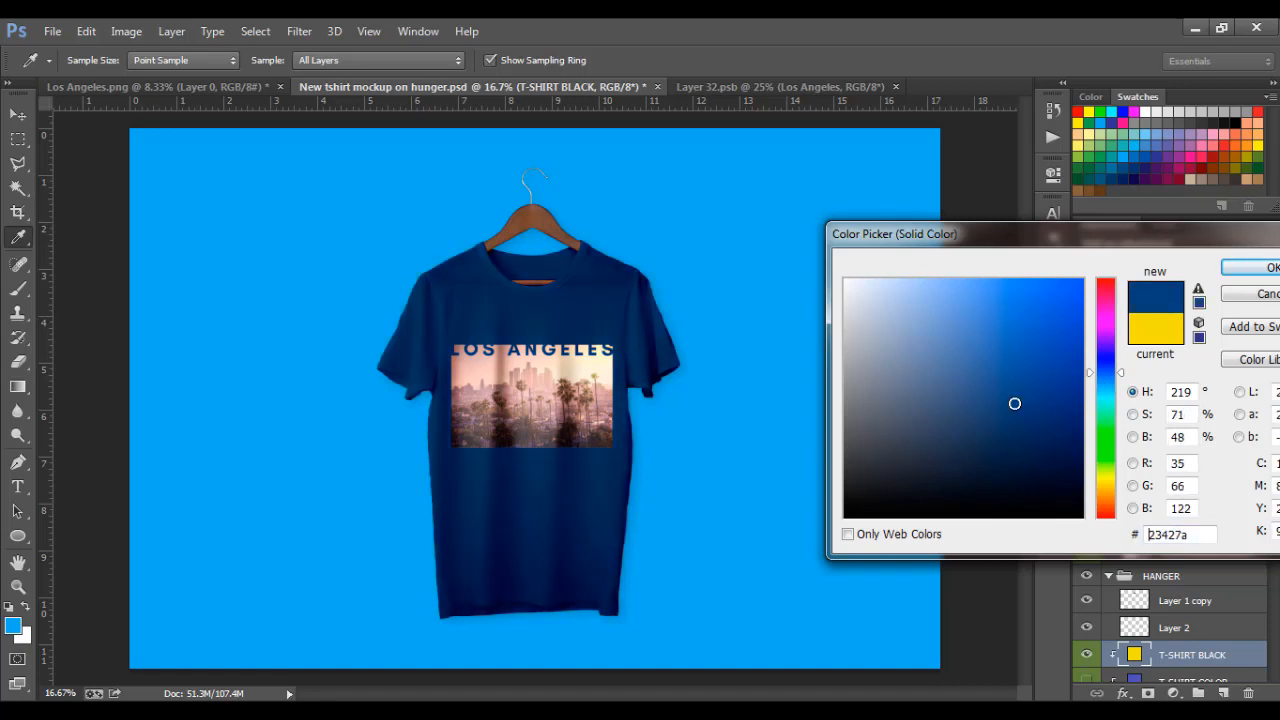
left_click(1024, 434)
left_click(1072, 416)
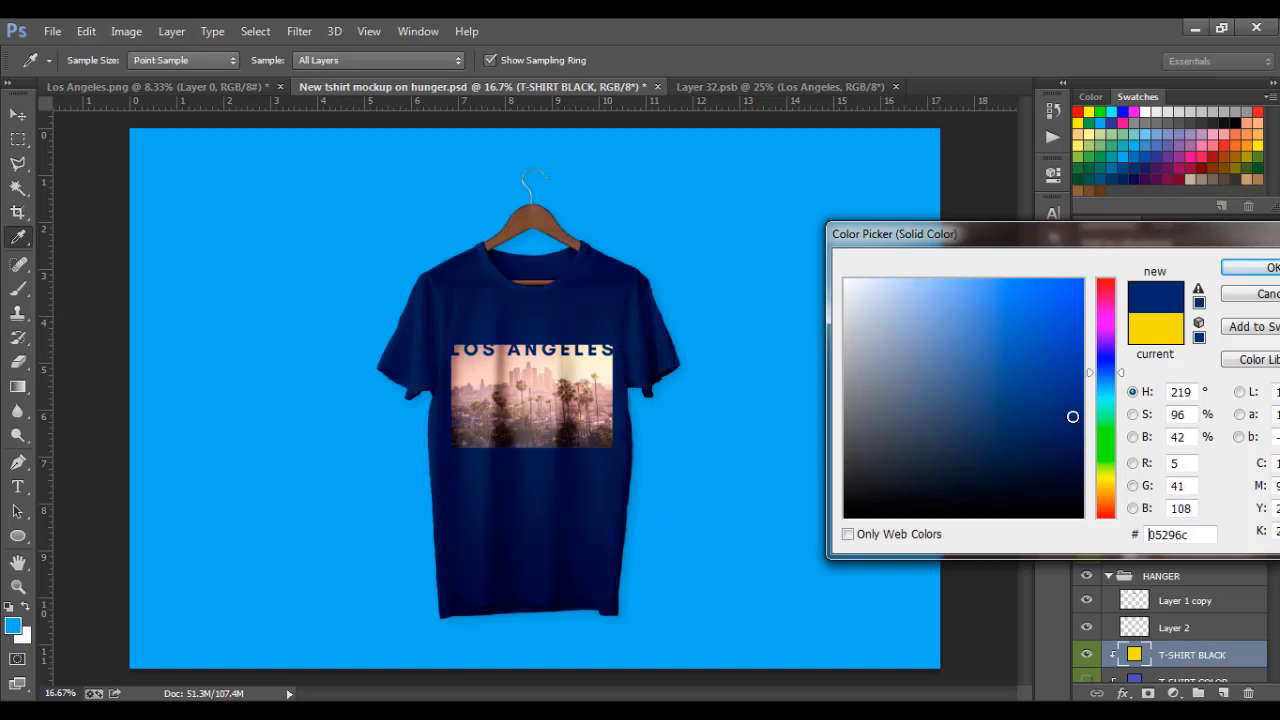
Try light blue 7ea1e1, white fcfcfd, grey a5aab3, charcoal 3b3d41 and near-black 191e26 as the shirt's fill colour.
left_click(890, 320)
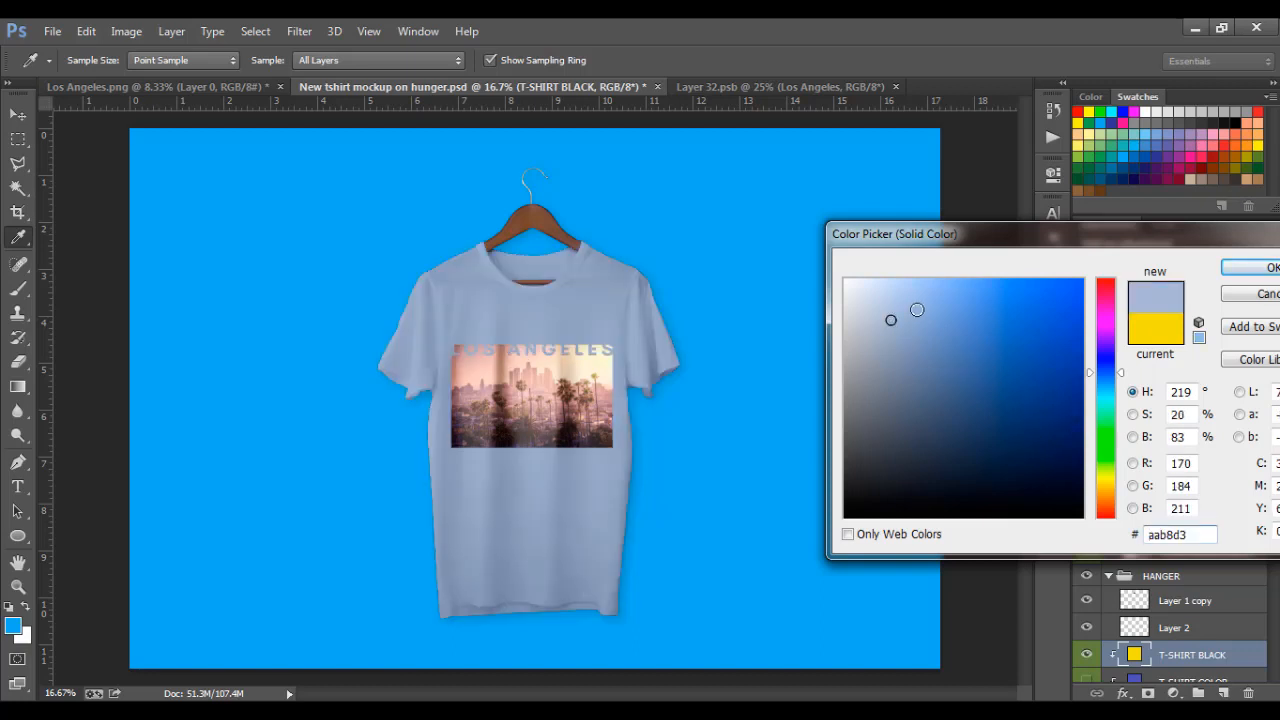
left_click(913, 307)
left_click_drag(913, 307, 949, 307)
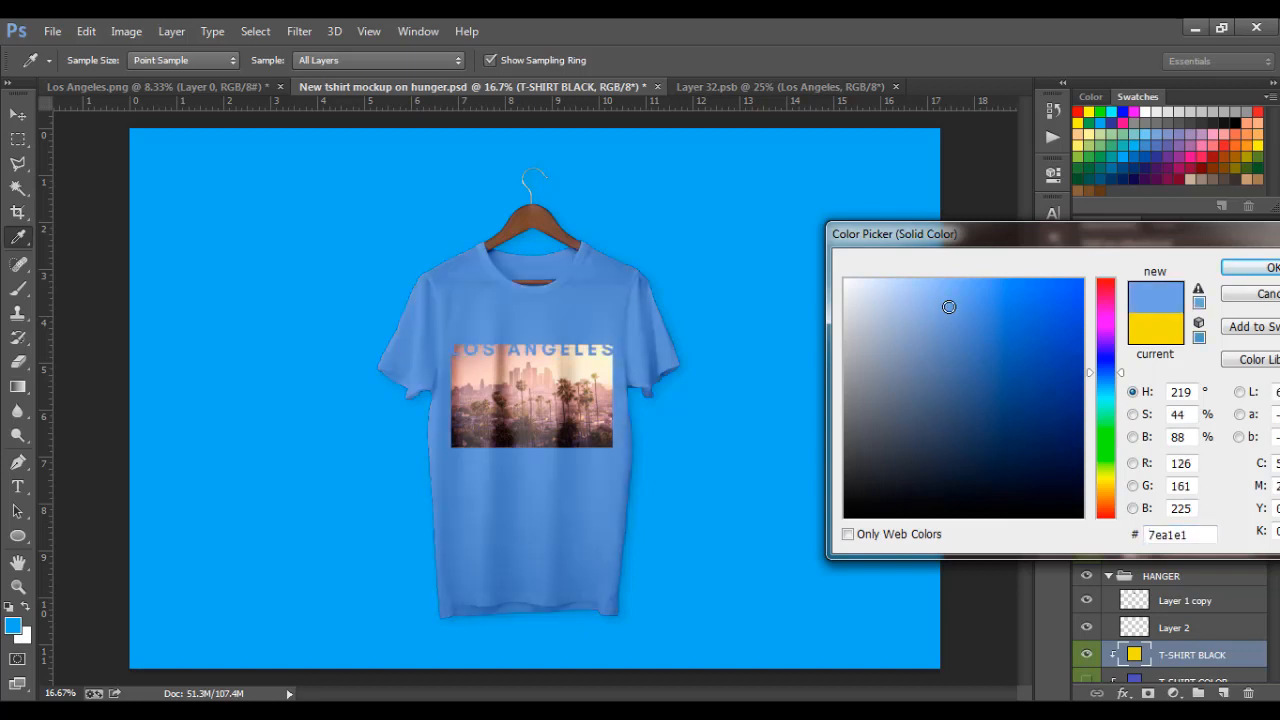
left_click(845, 282)
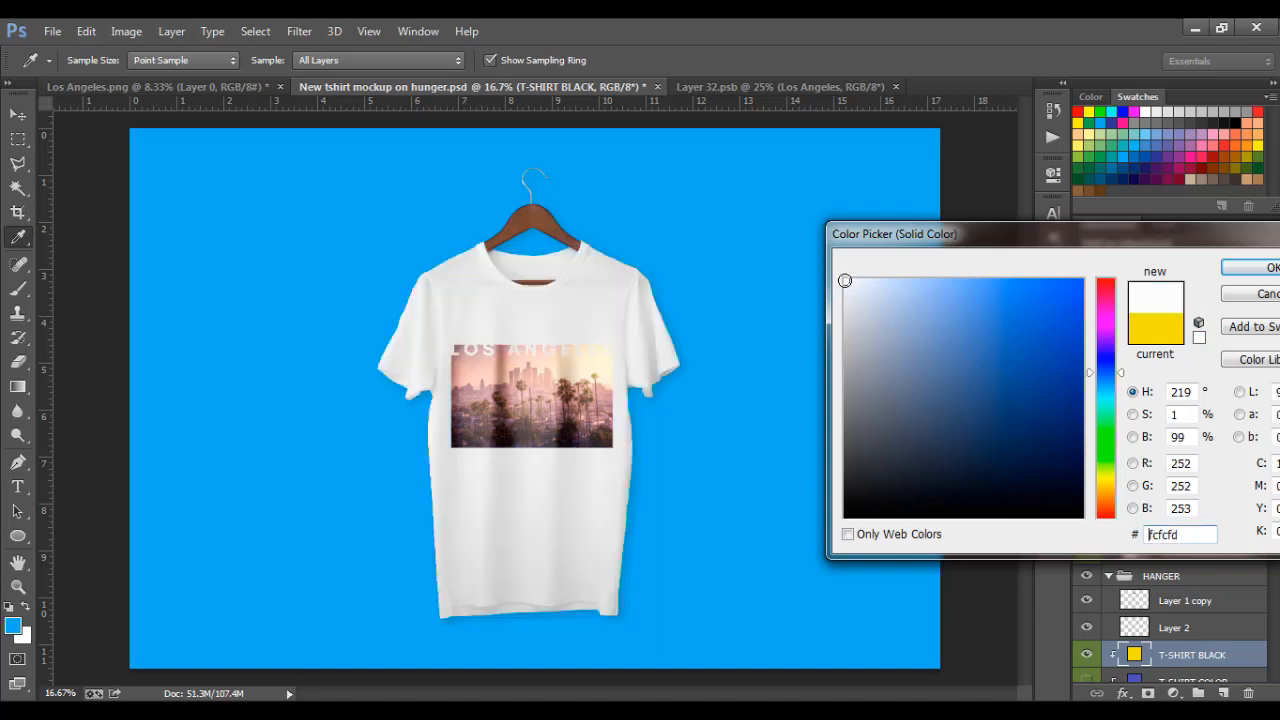
left_click(862, 349)
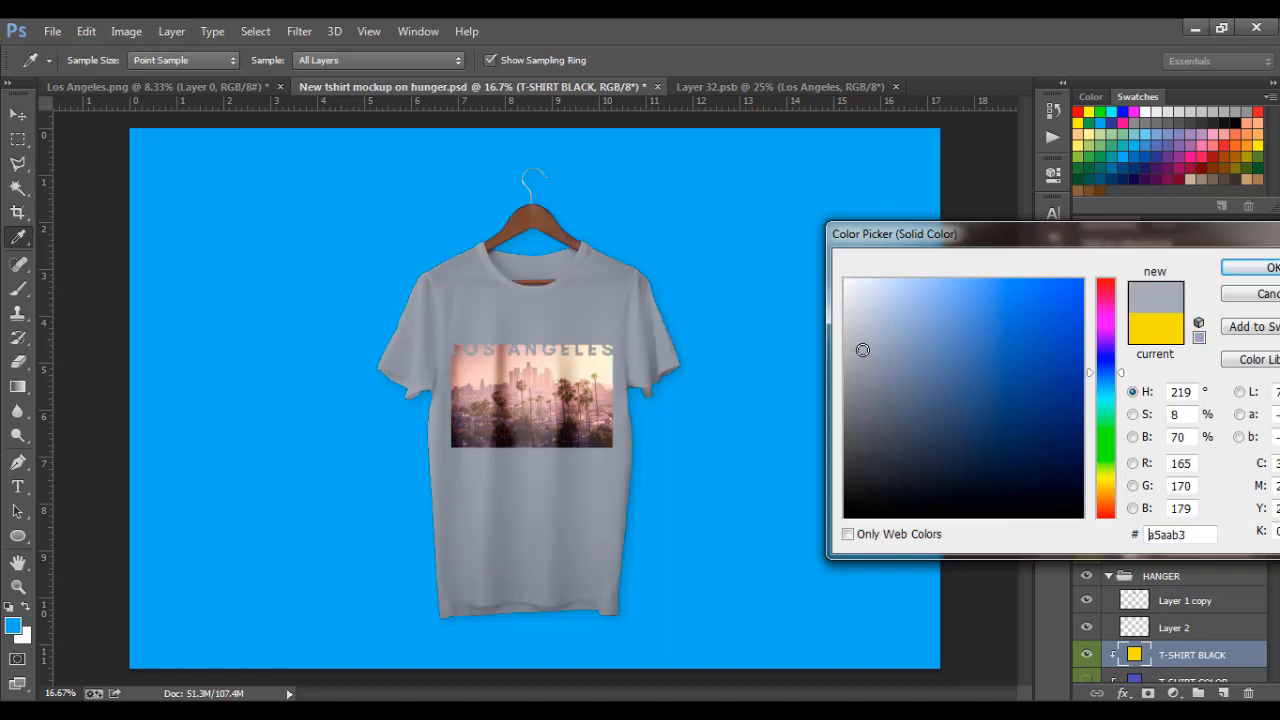
left_click(864, 457)
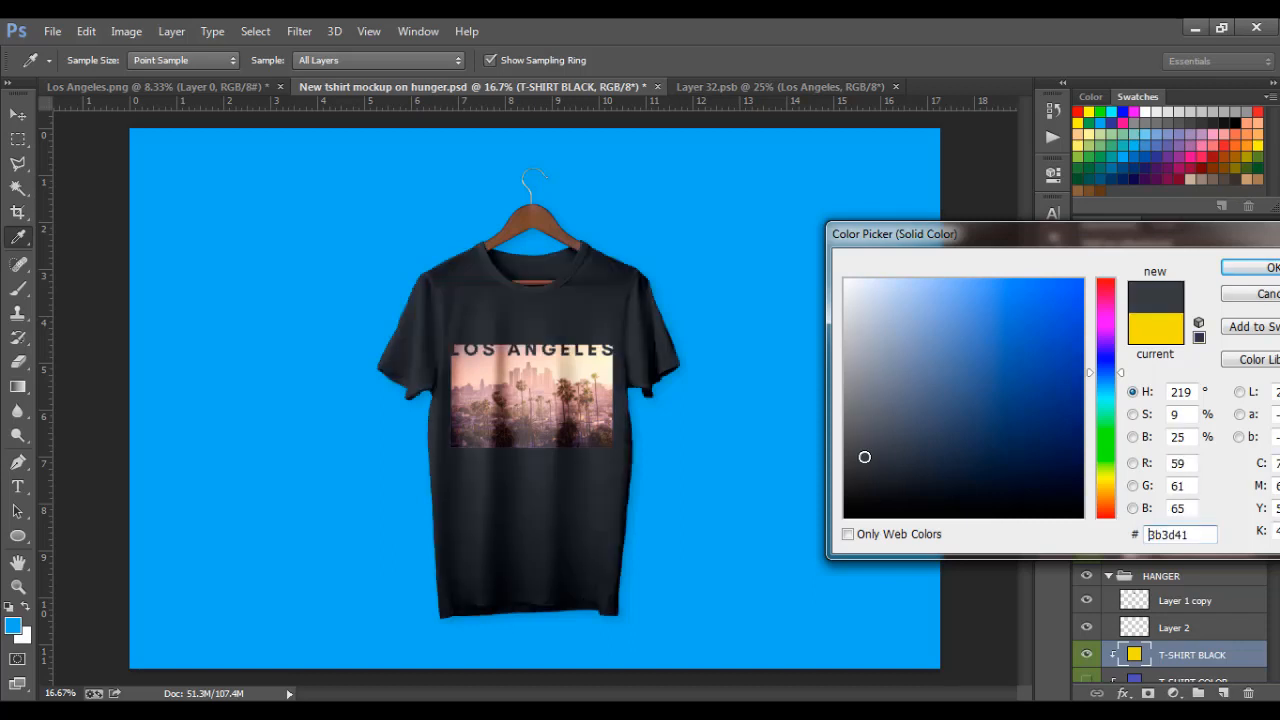
left_click(923, 482)
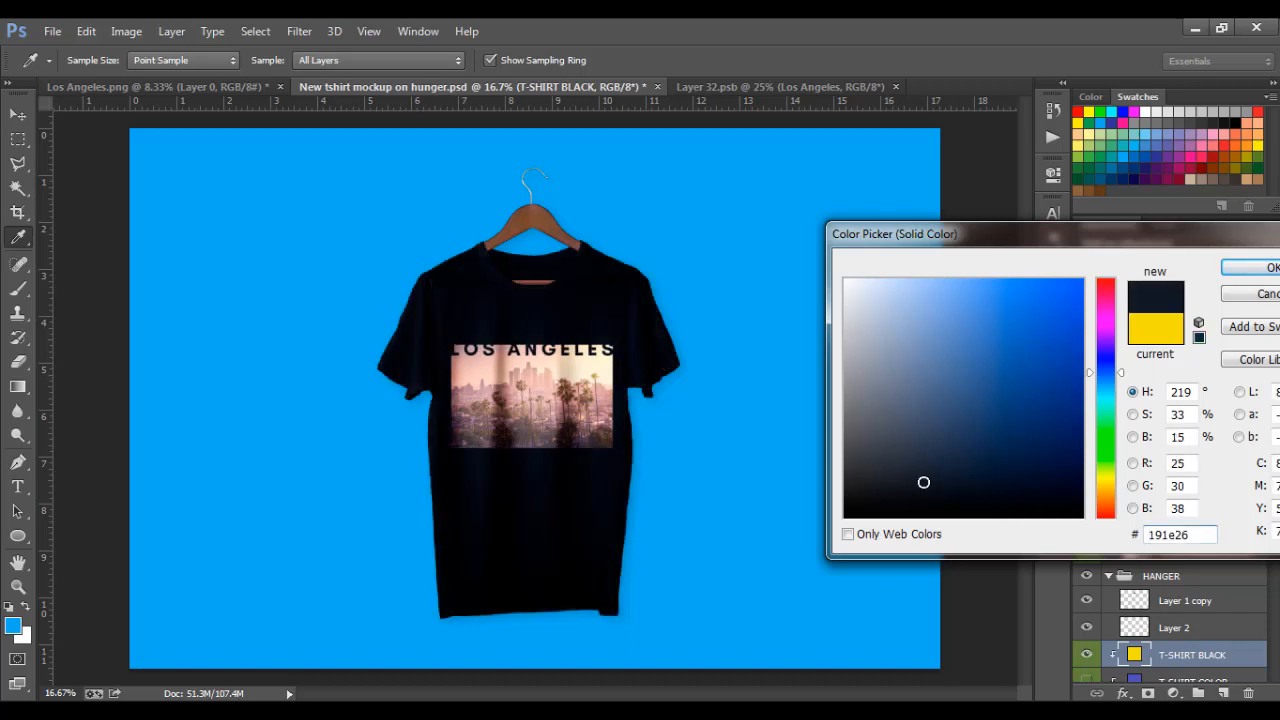
Sample purple and blue swatches, set the shirt's fill colour to blue 6073b5, and save the mockup document.
left_click(1178, 138)
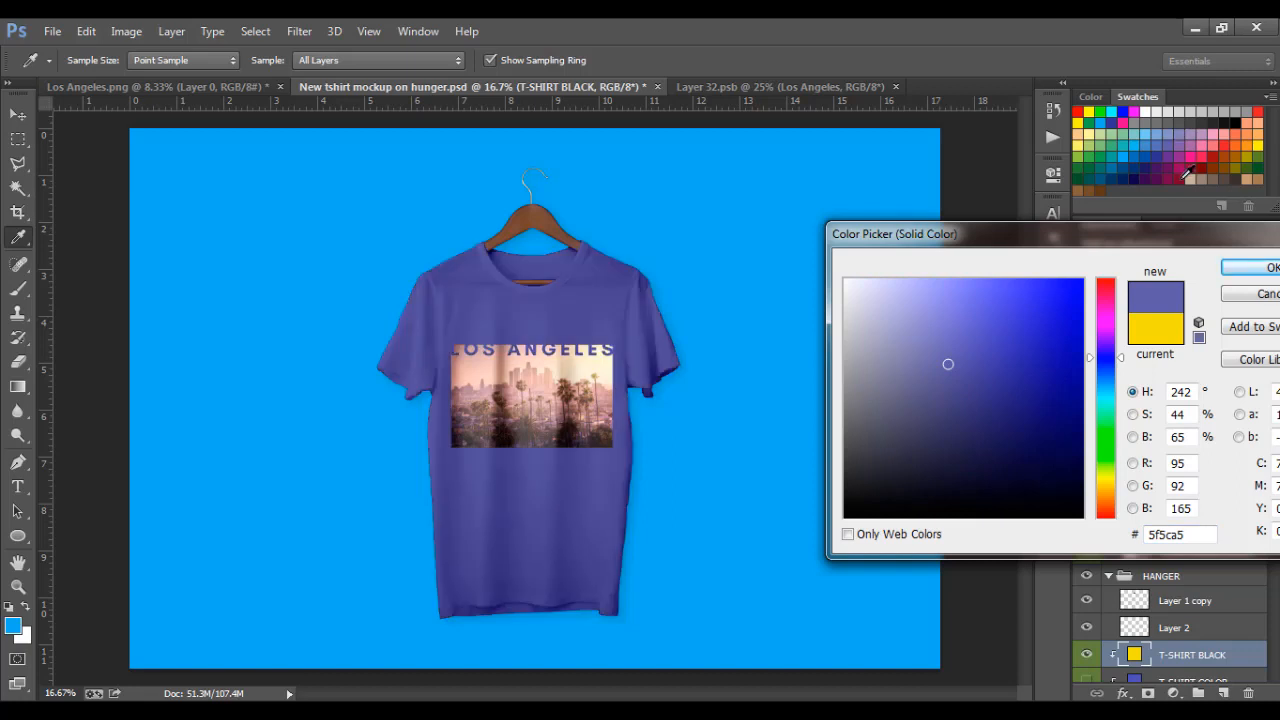
left_click(1197, 141)
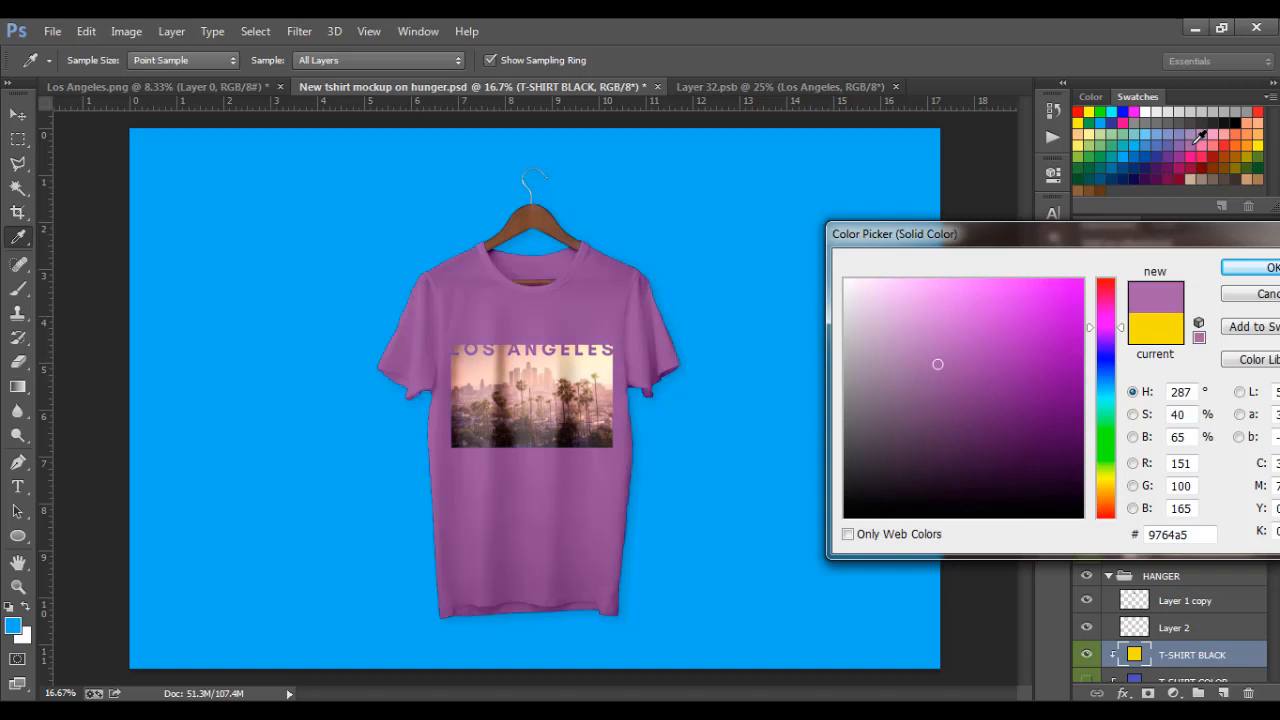
left_click(1164, 141)
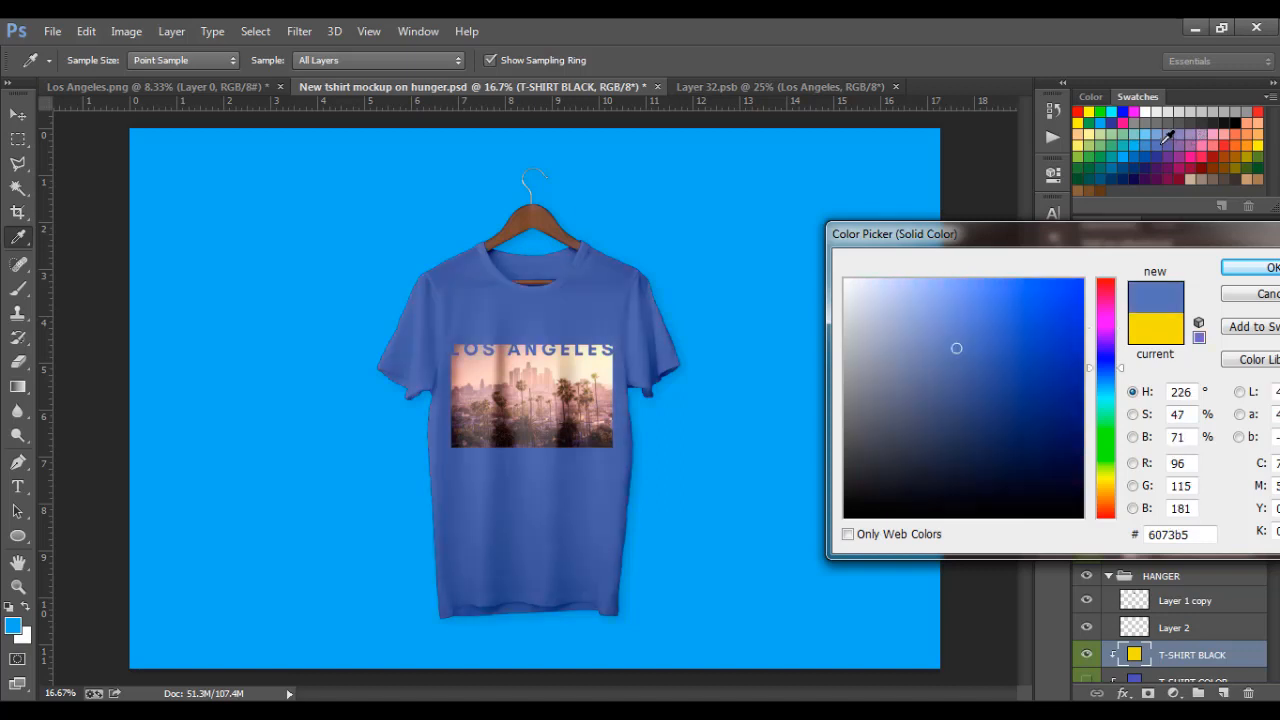
left_click(1261, 276)
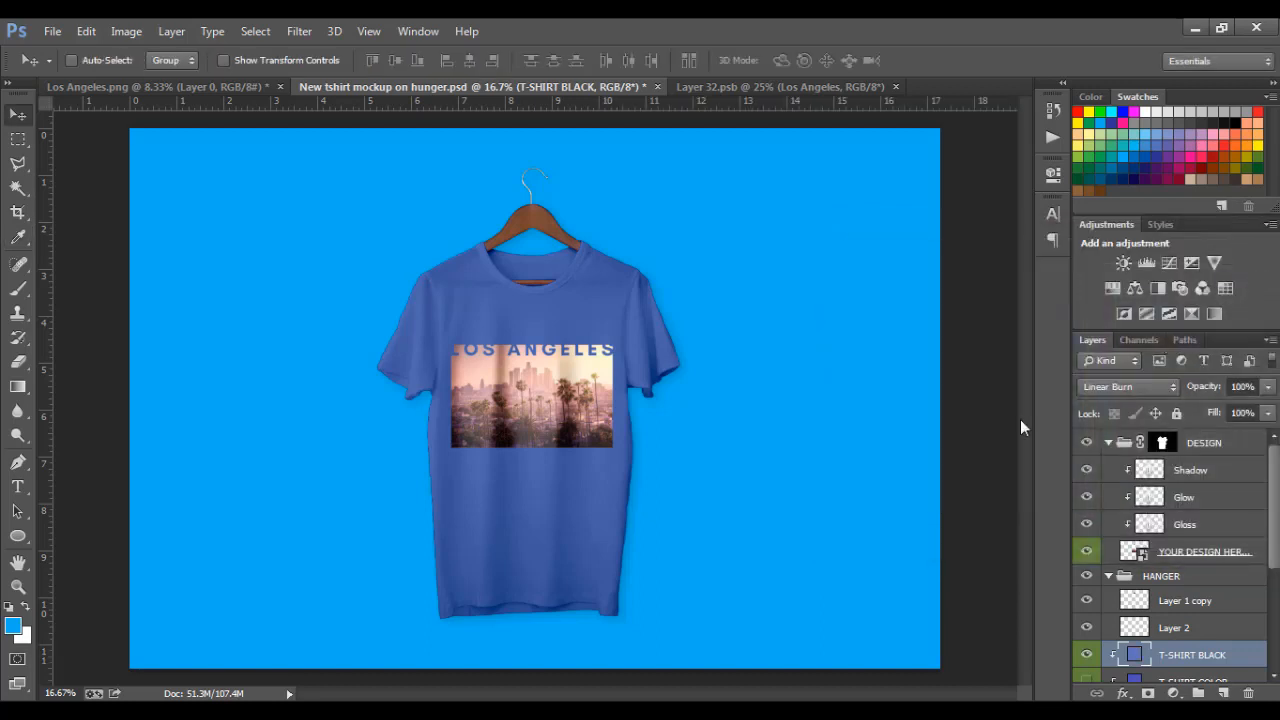
left_click(50, 31)
left_click(83, 240)
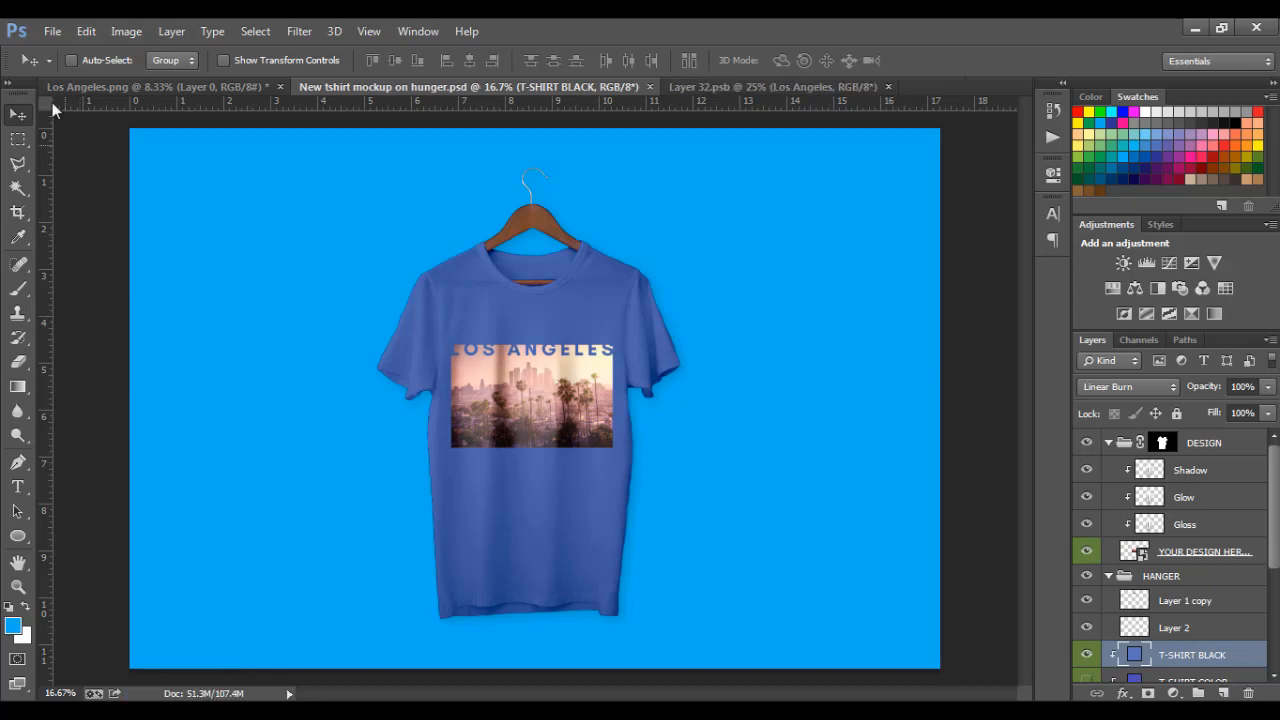
Start saving a copy of the mockup in the Pictures library with the file name Los Angeles full.
left_click(52, 31)
left_click(71, 257)
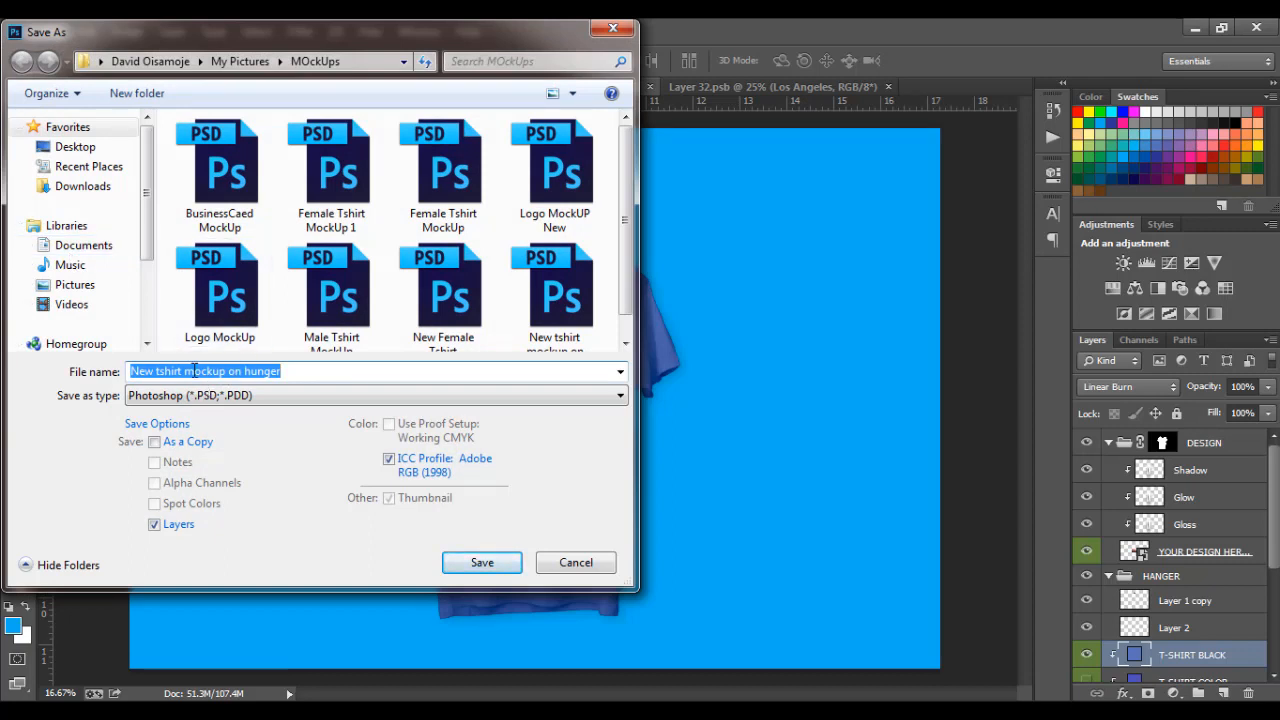
left_click(83, 286)
left_click(196, 373)
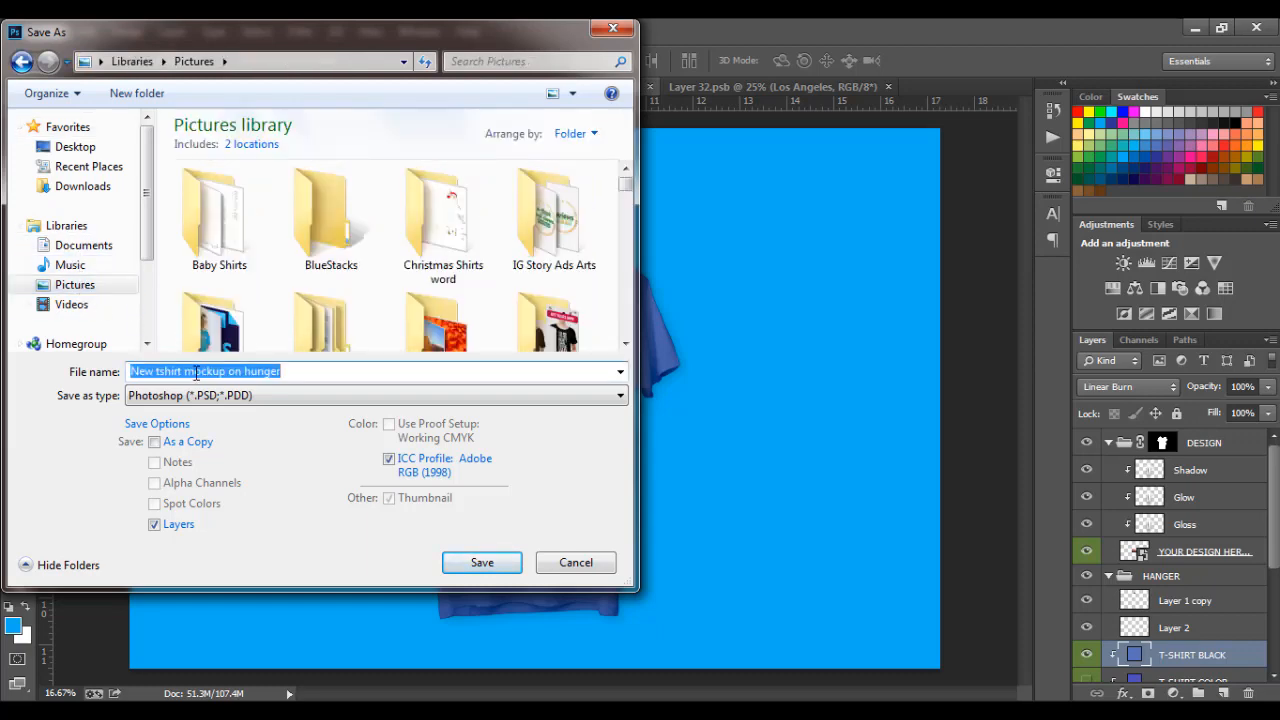
type("LO")
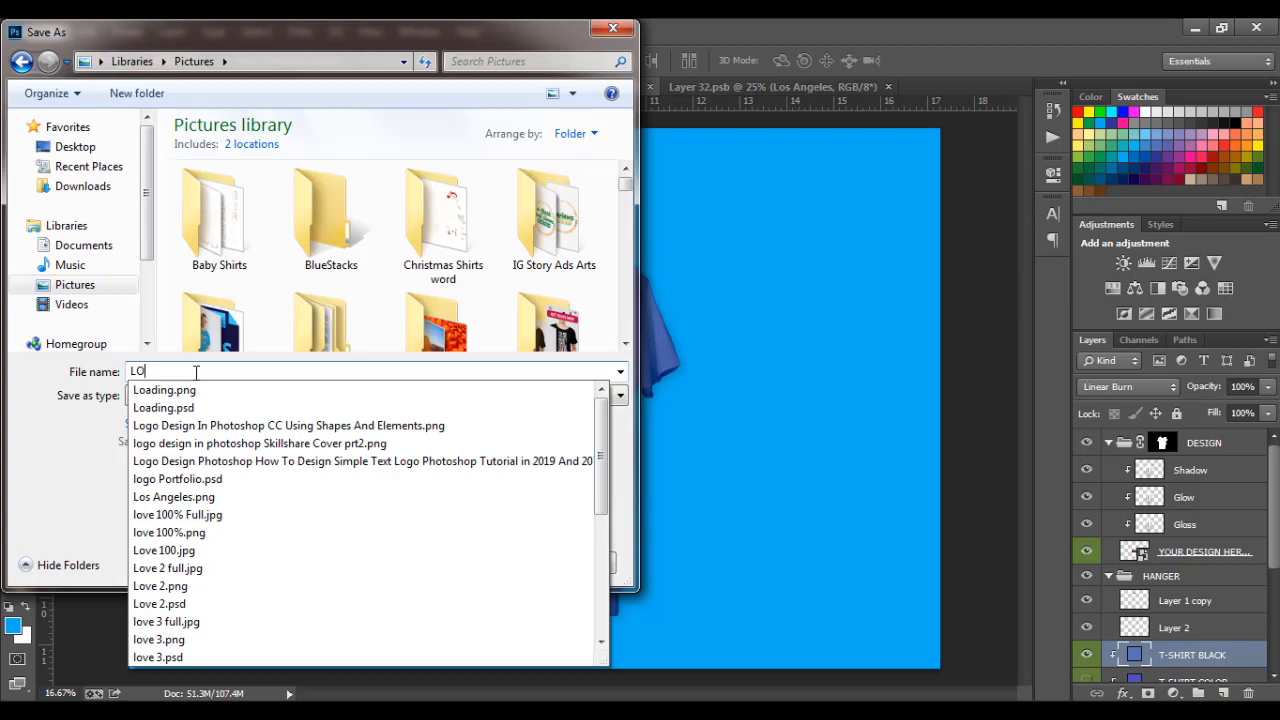
key("BackSpace")
key("BackSpace")
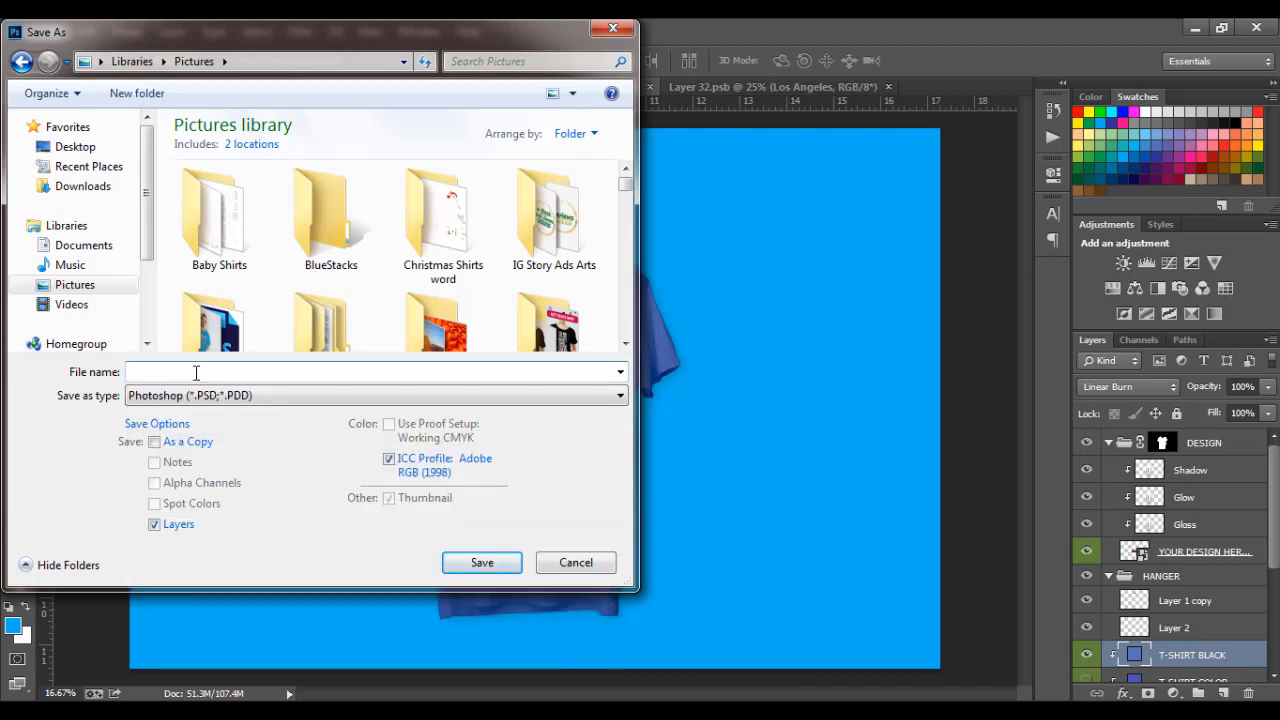
type("l")
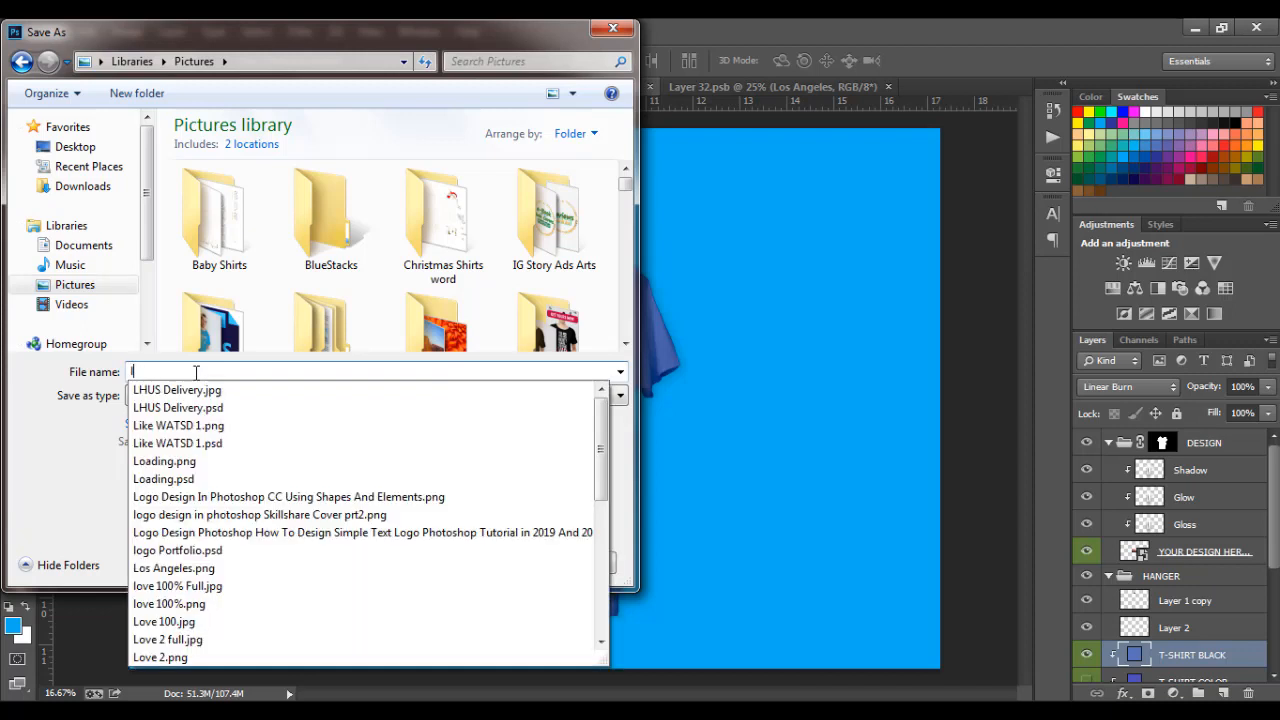
type("os")
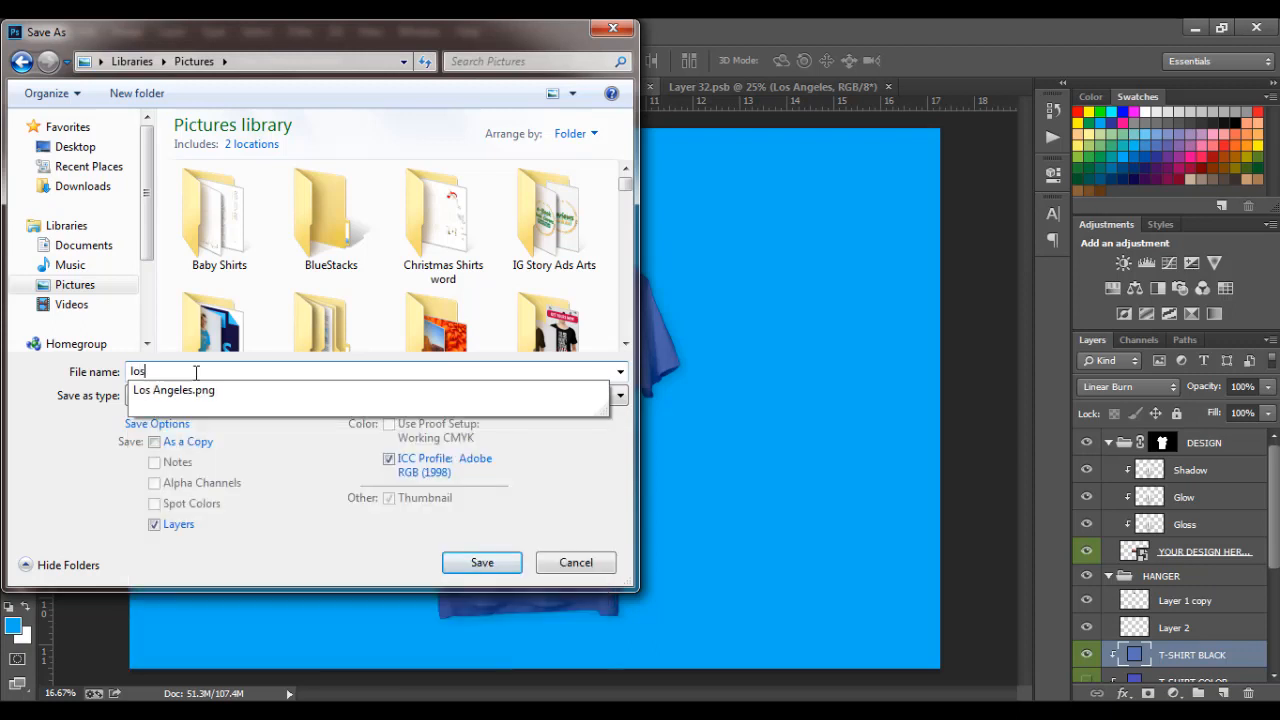
key("Down")
key("BackSpace")
key("BackSpace")
key("BackSpace")
key("BackSpace")
key("Escape")
type("full")
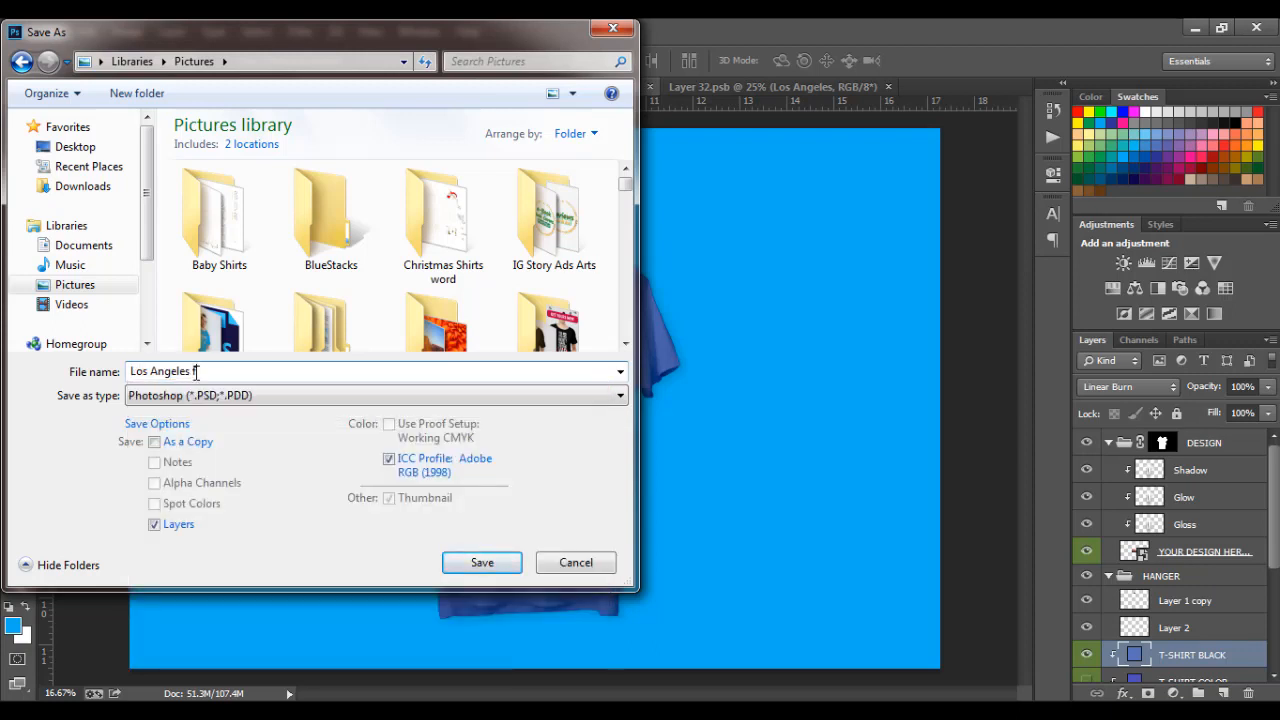
Choose JPEG as the copy's format and save it with maximum quality 12 and the progressive option.
left_click(232, 396)
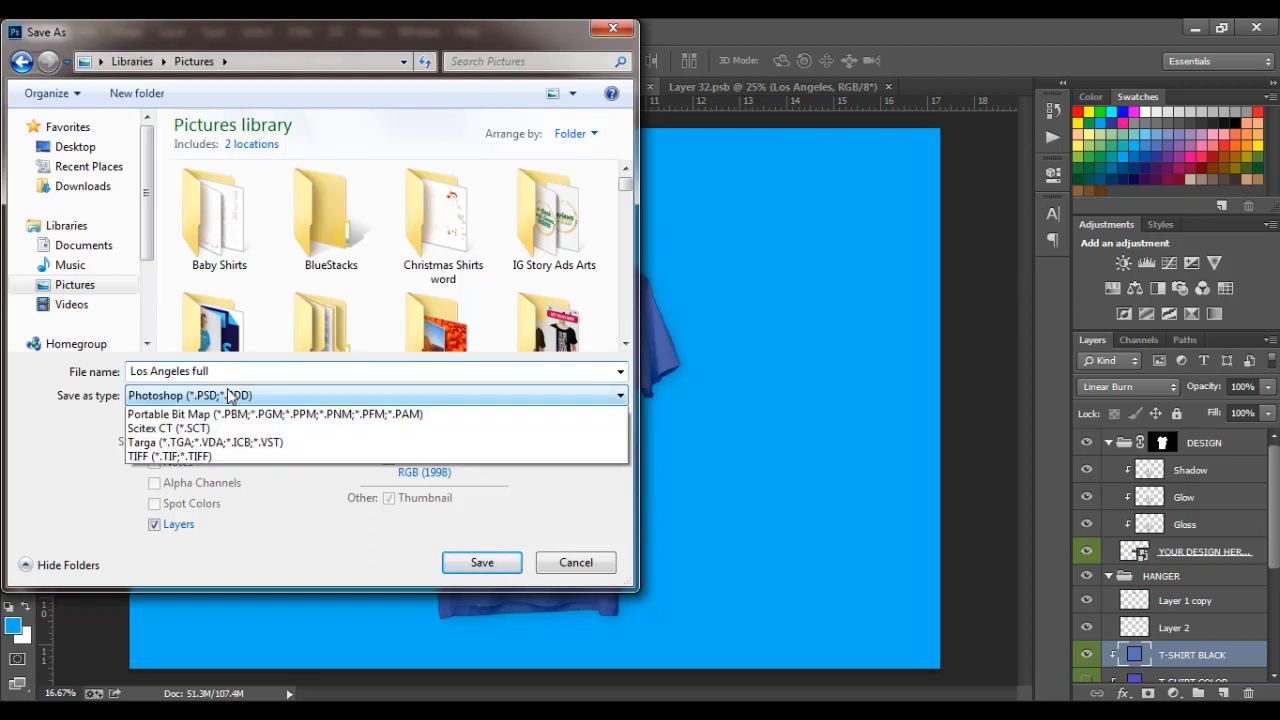
left_click(200, 546)
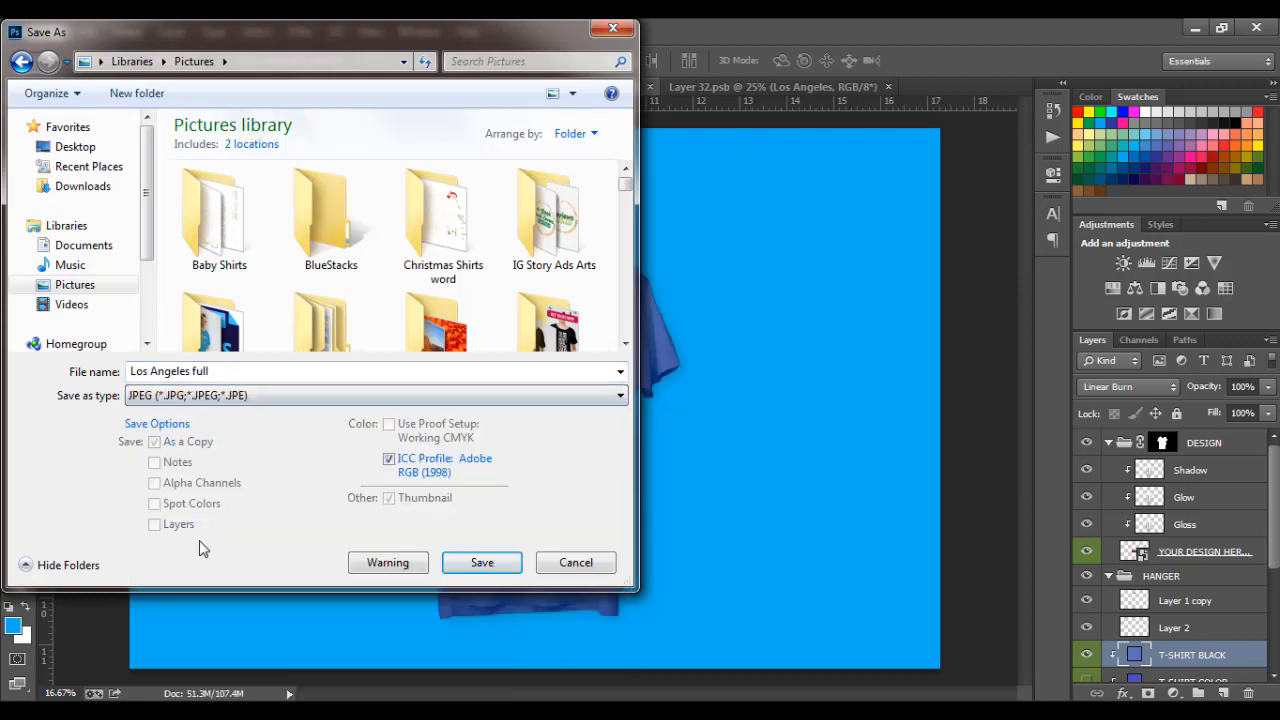
left_click(480, 563)
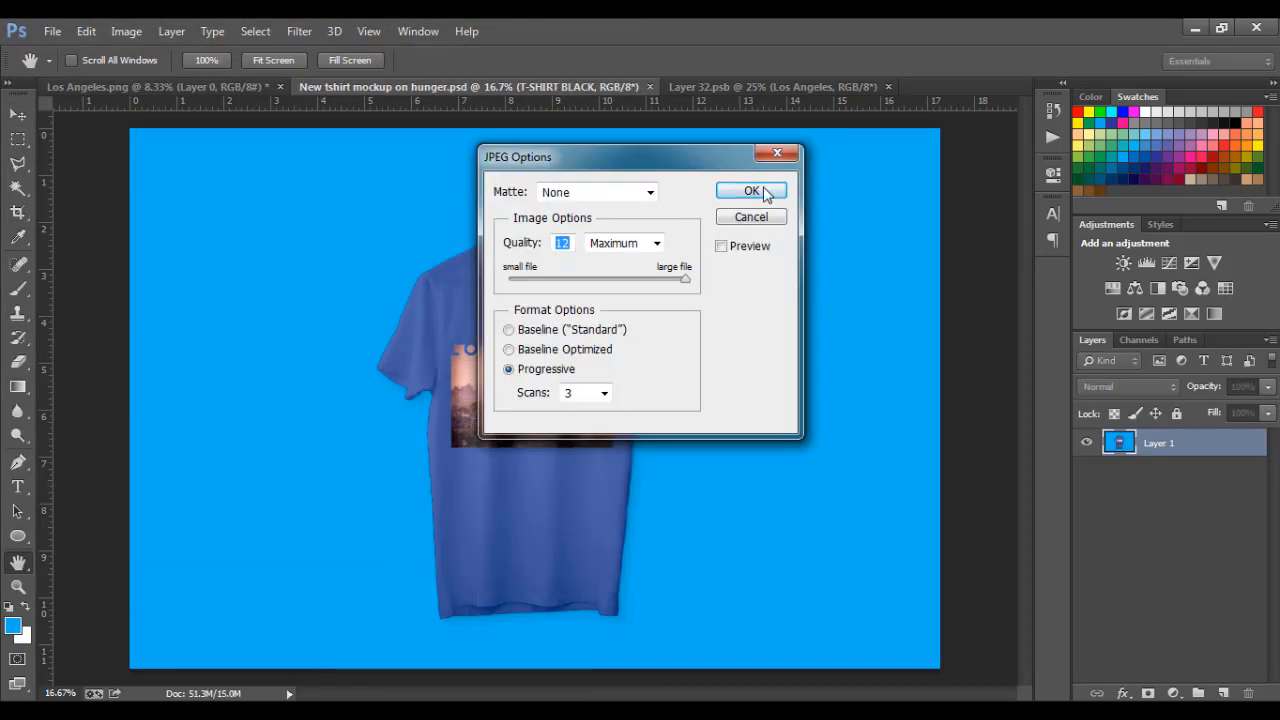
left_click(763, 192)
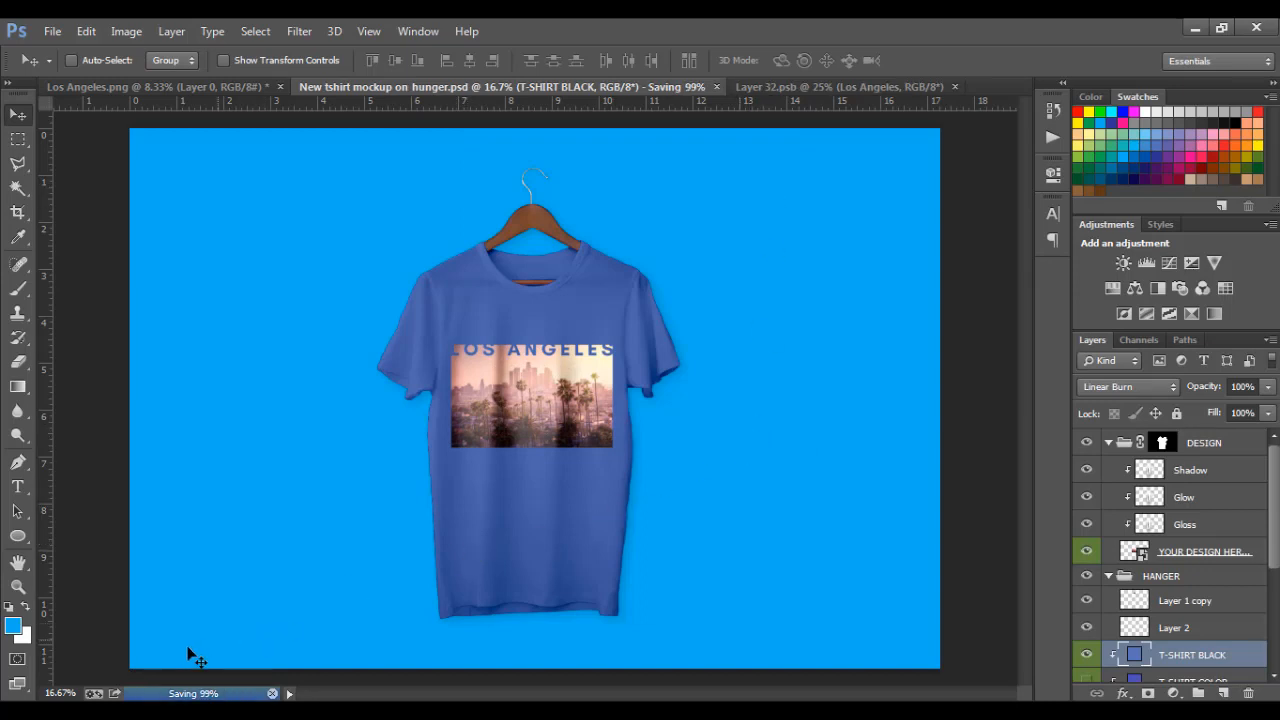
View the exported Los Angeles full image from the Pictures library in Windows Photo Viewer, and close the viewer and the folder.
mouse_move(141, 711)
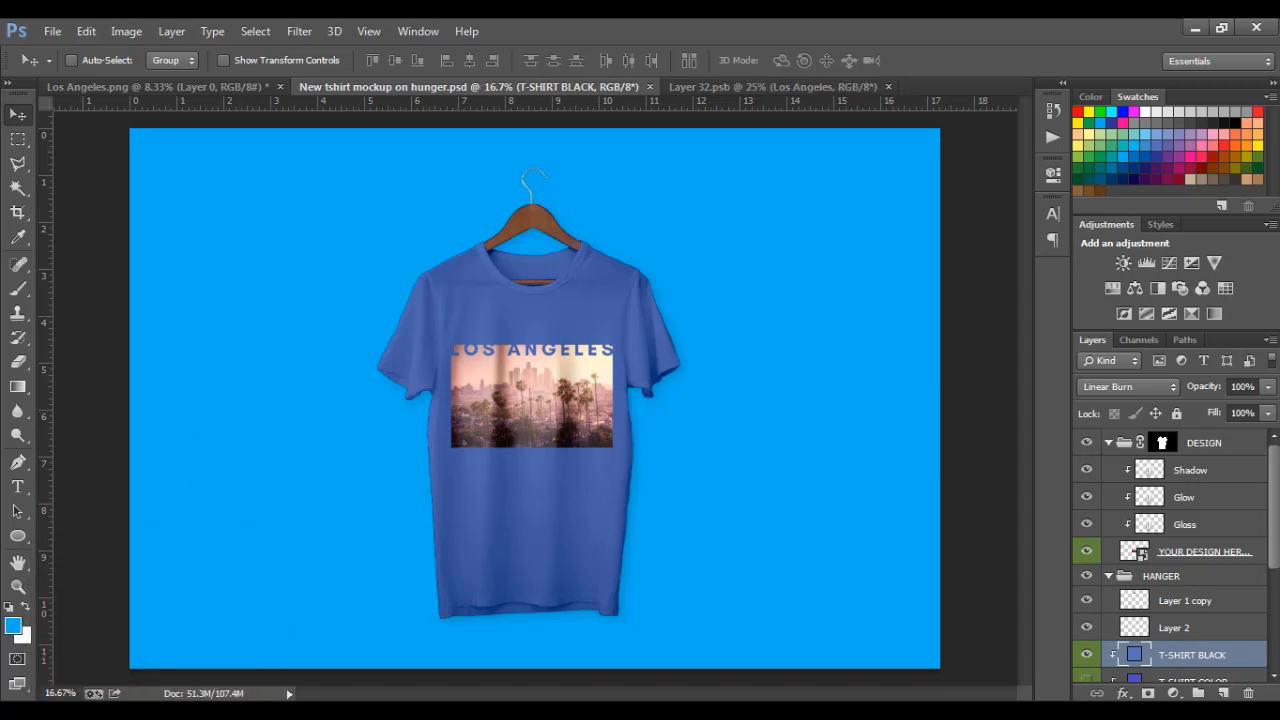
left_click(141, 711)
left_click(272, 517)
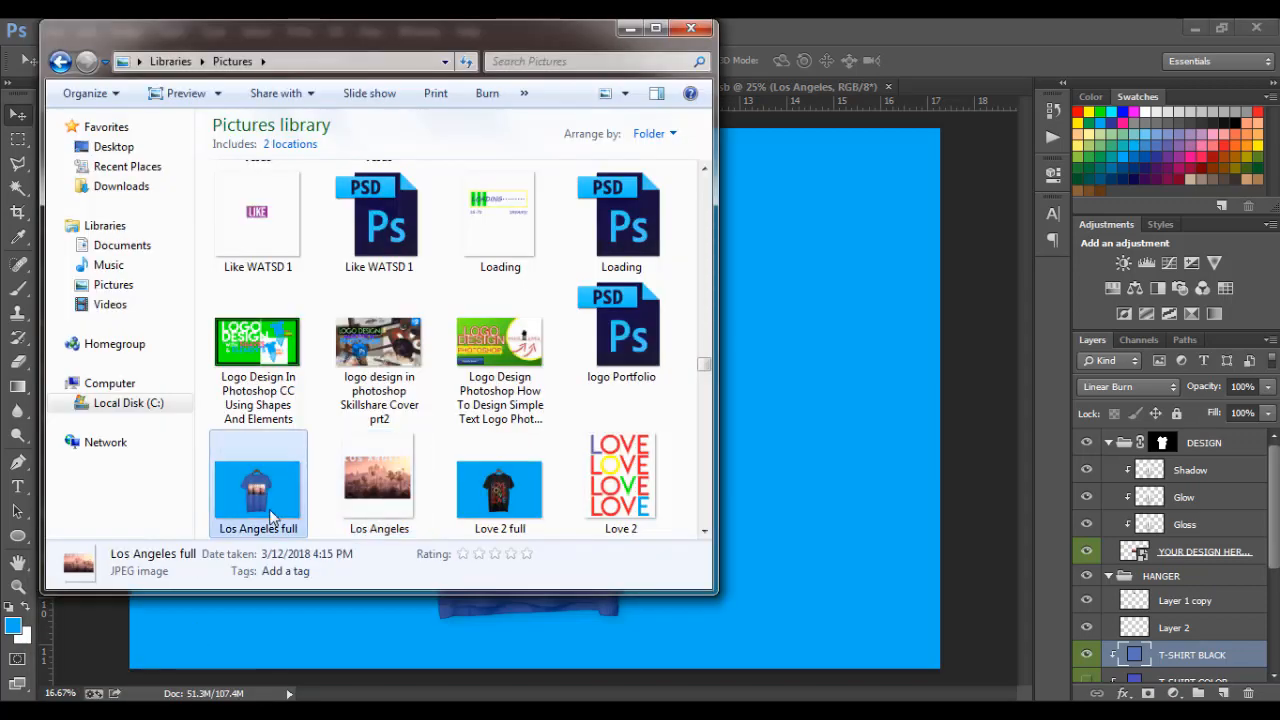
double_click(272, 517)
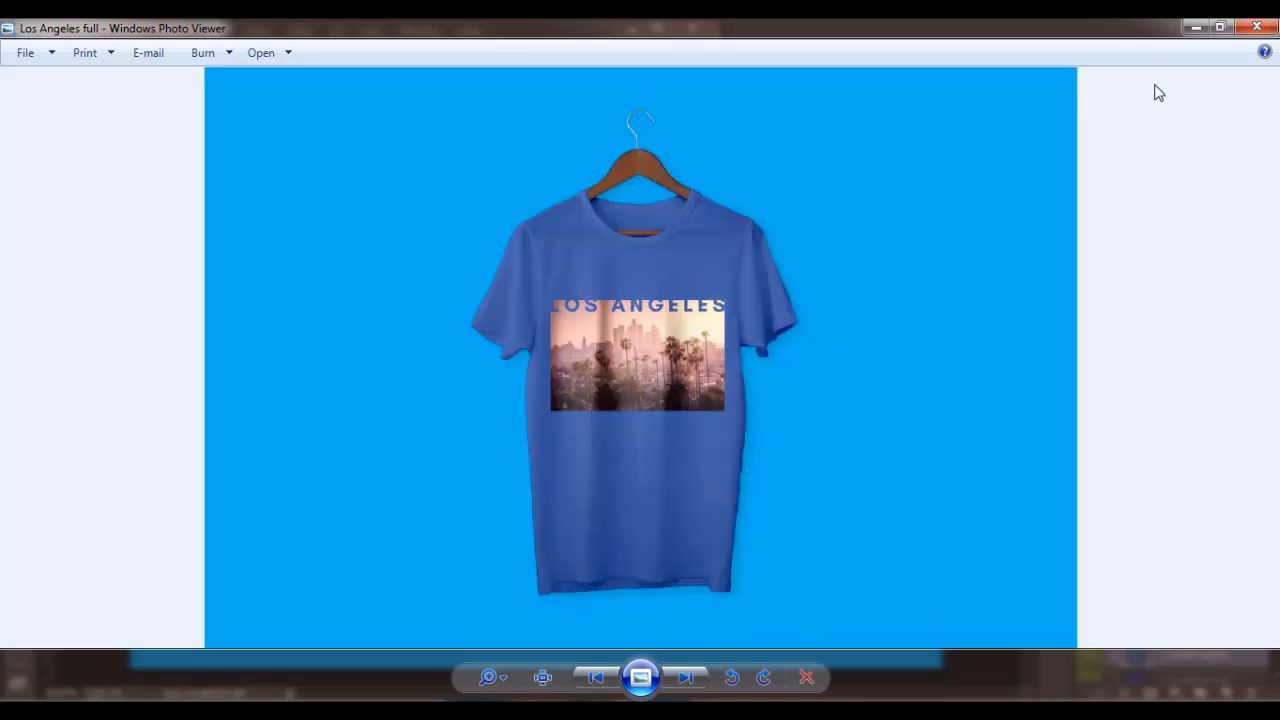
left_click(1257, 27)
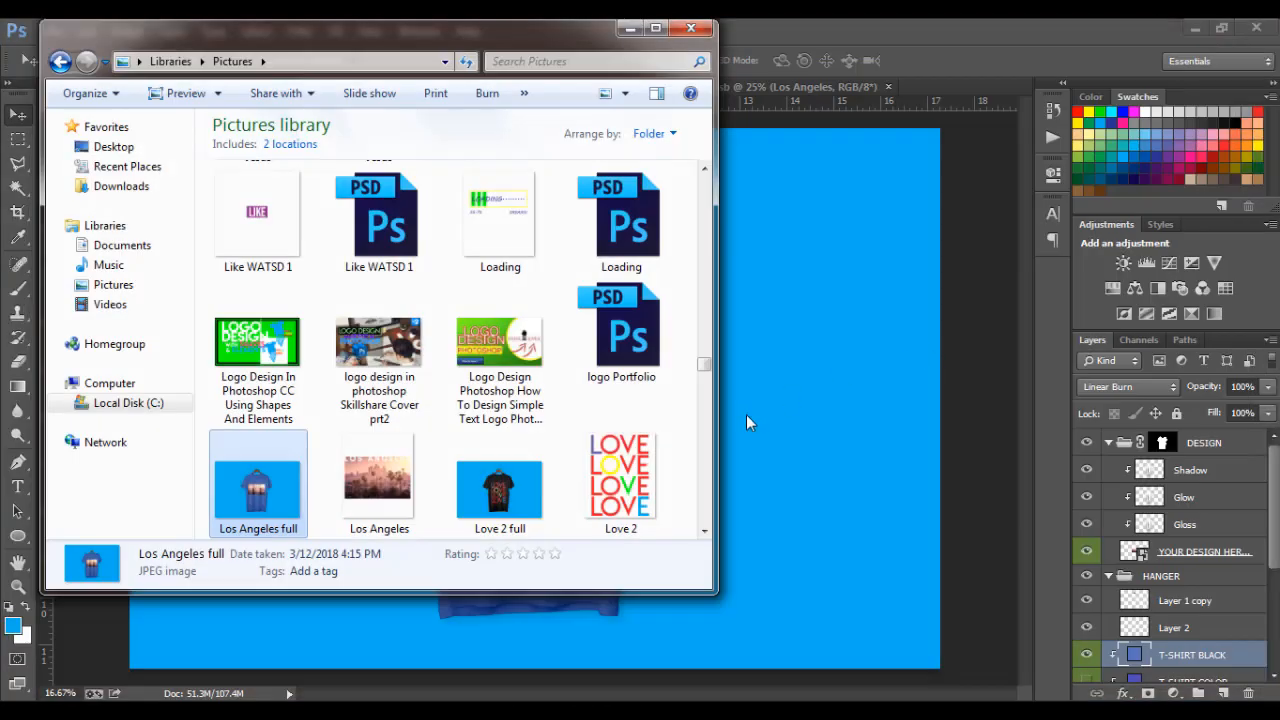
left_click(690, 28)
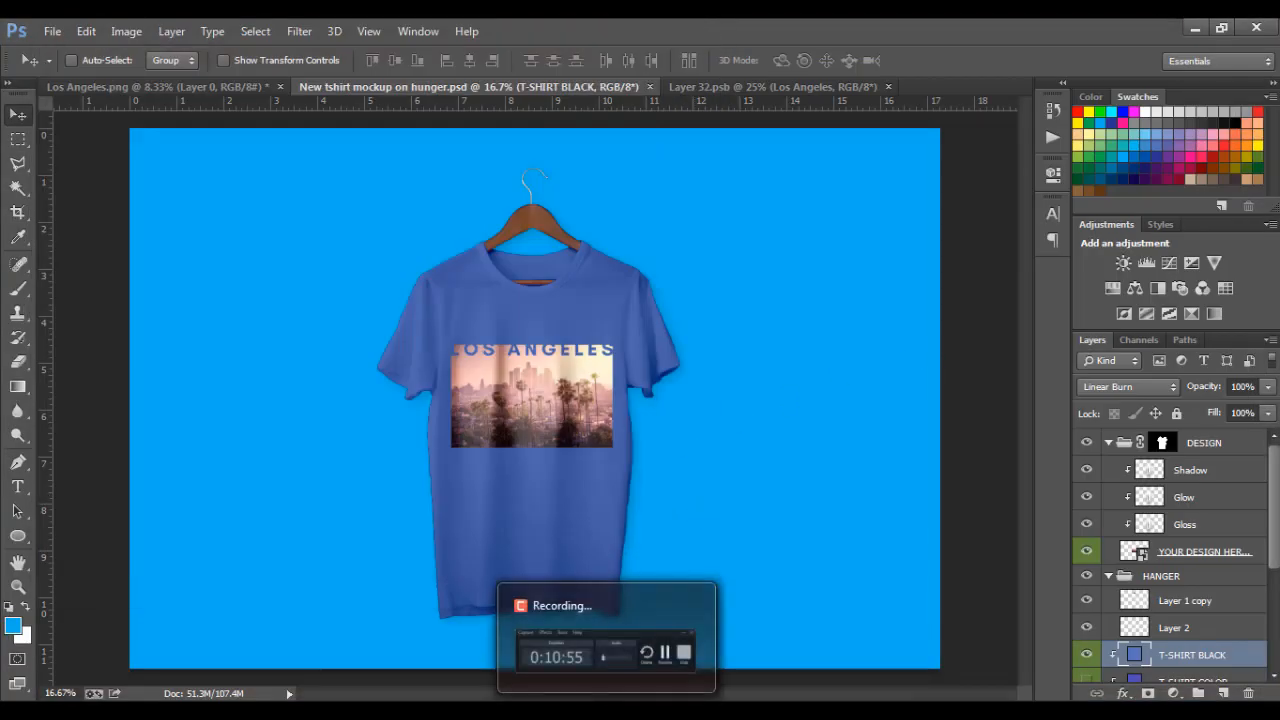
left_click(607, 714)
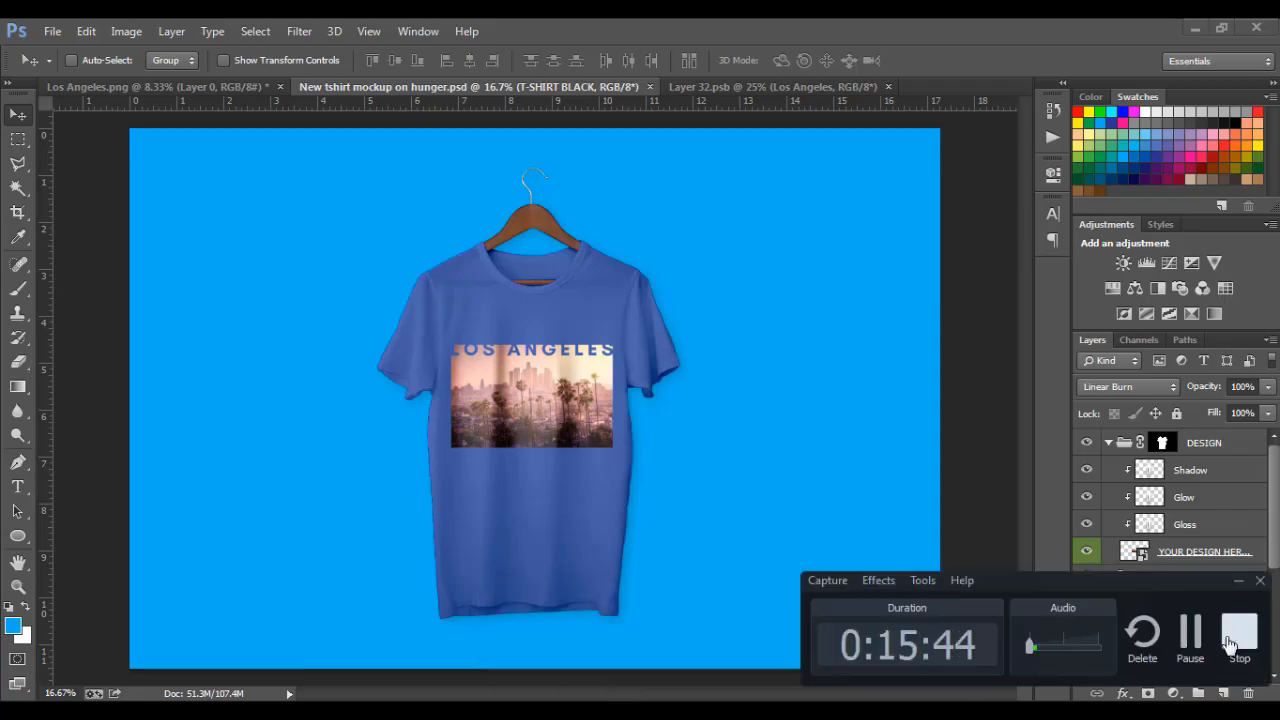